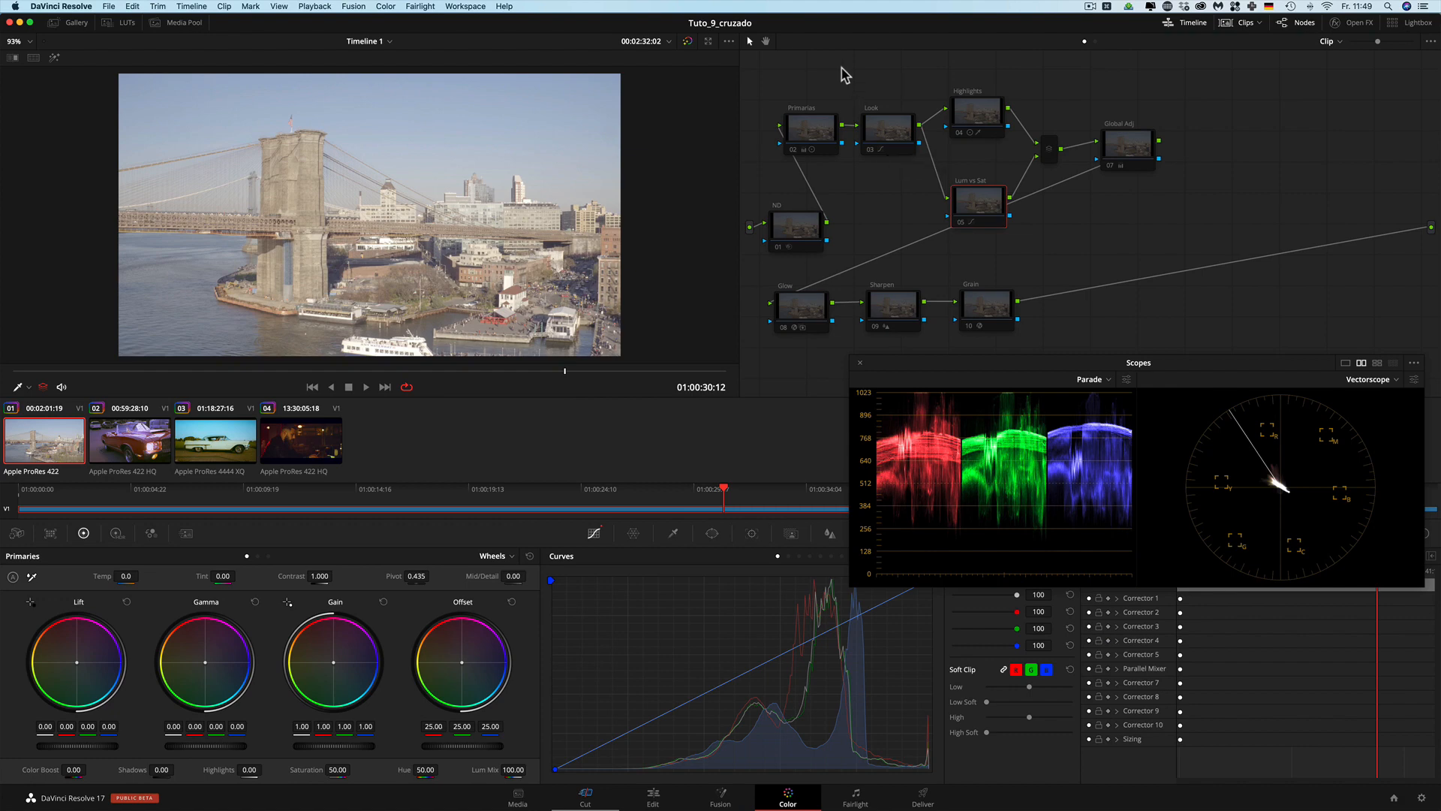
Step: Enable the Primaries and Look nodes and move the scopes window clear of the curve controls
left_click(822, 129)
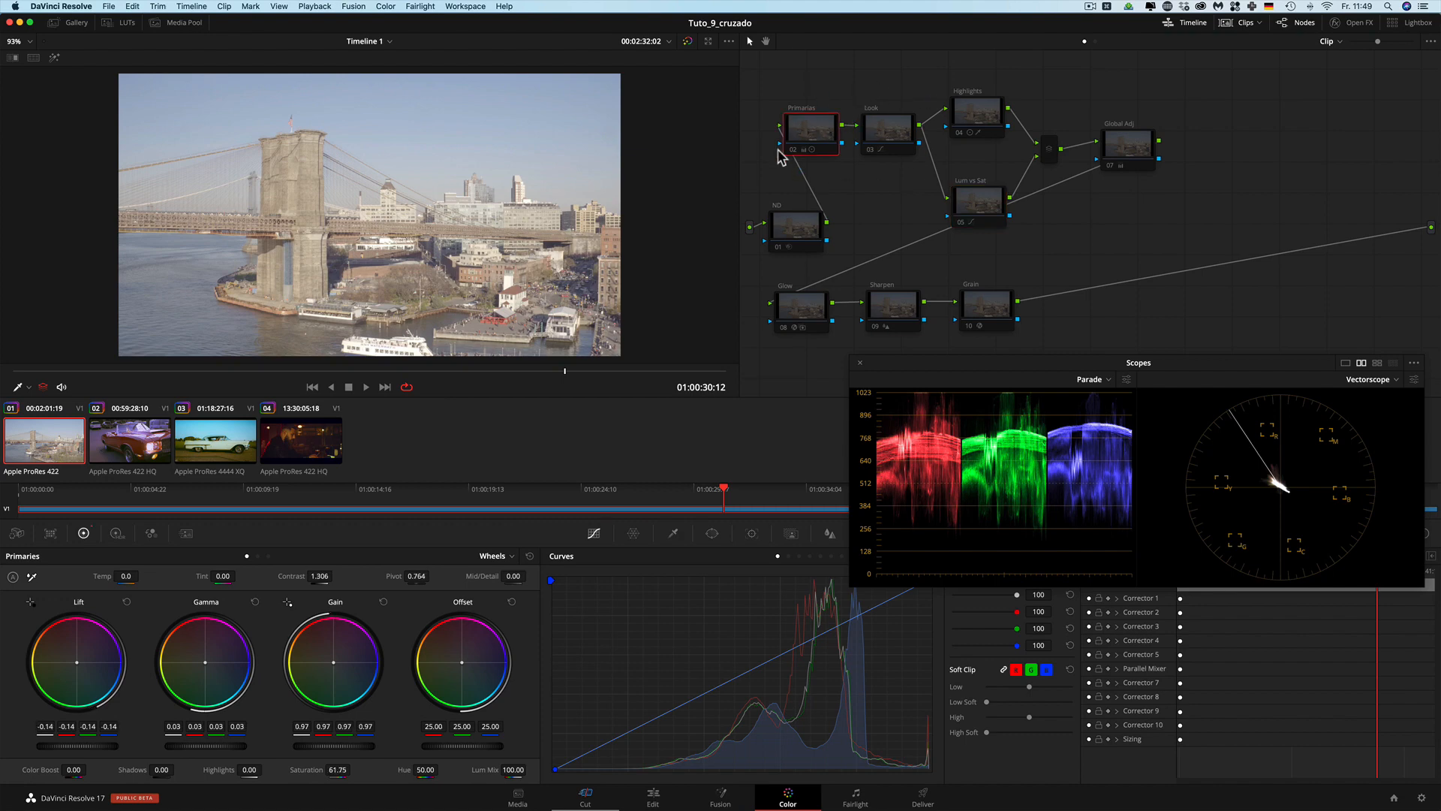
left_click(793, 150)
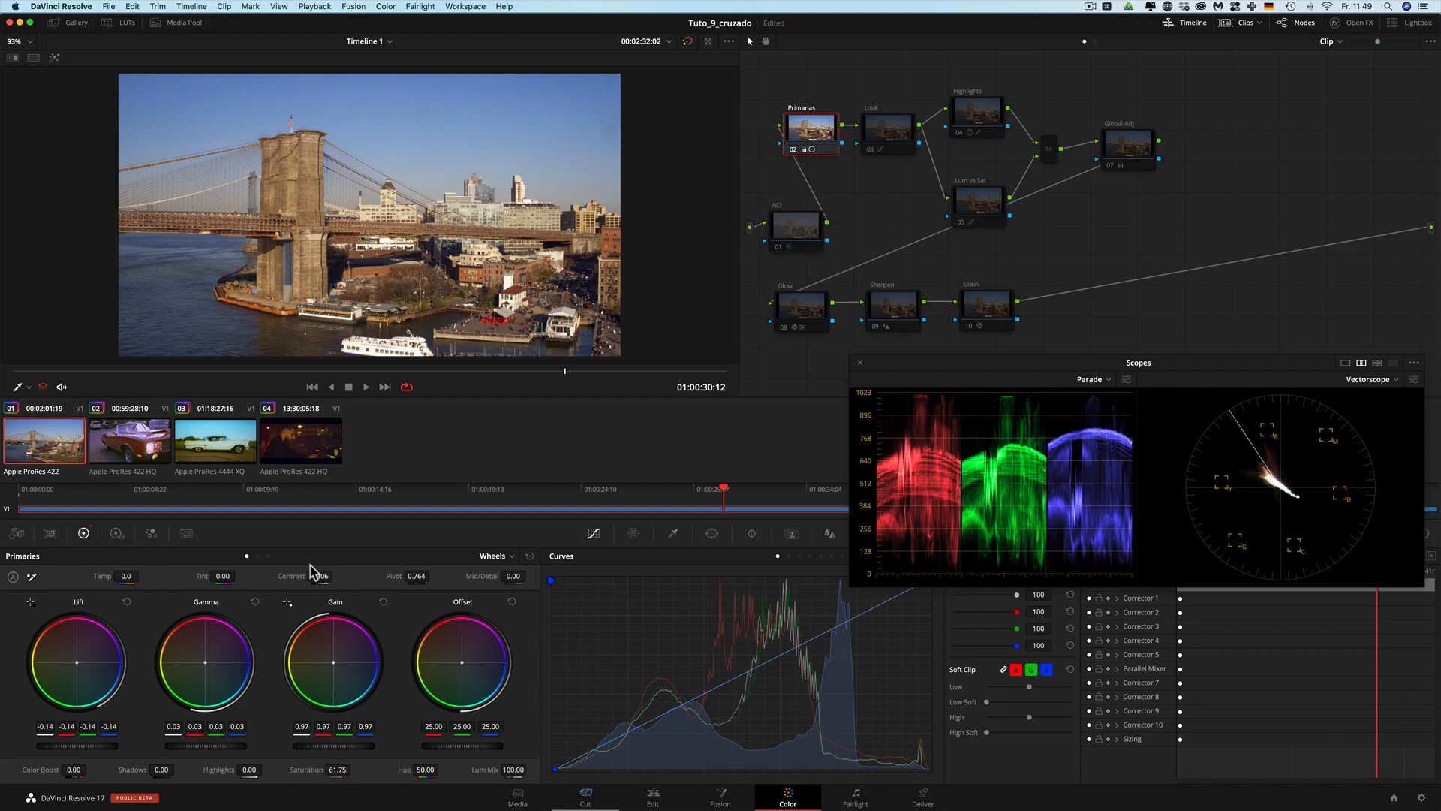
left_click(883, 133)
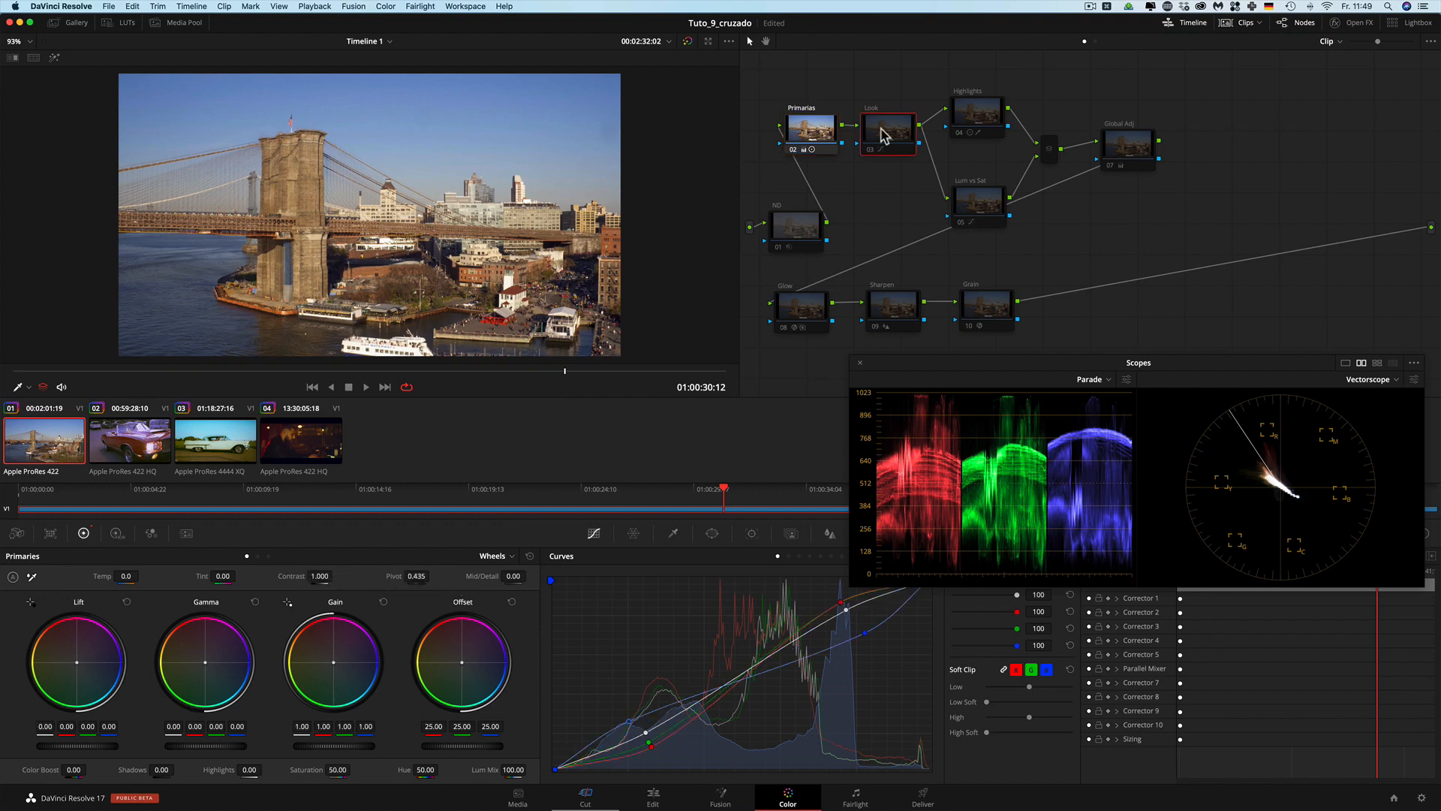
left_click(870, 150)
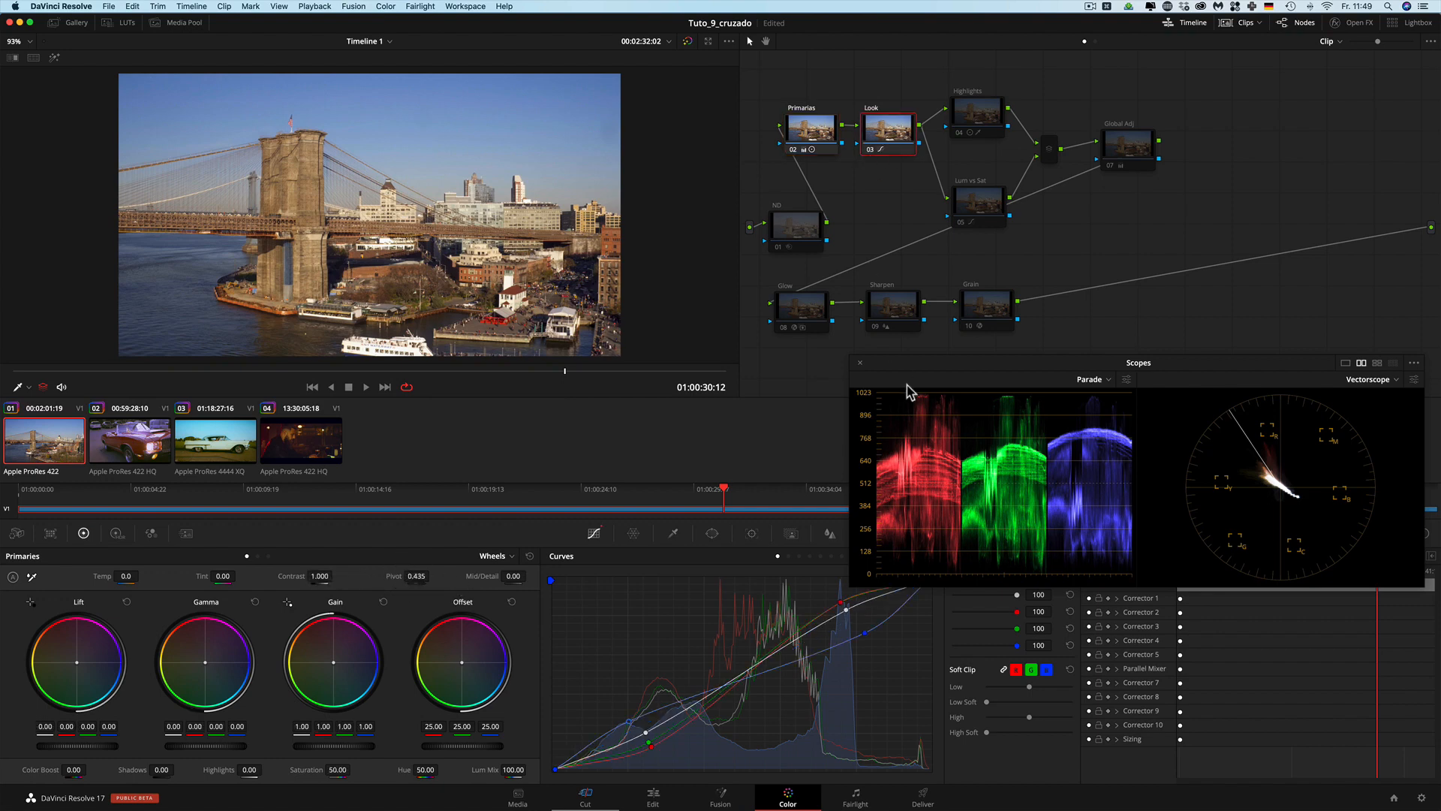
left_click_drag(908, 373, 938, 304)
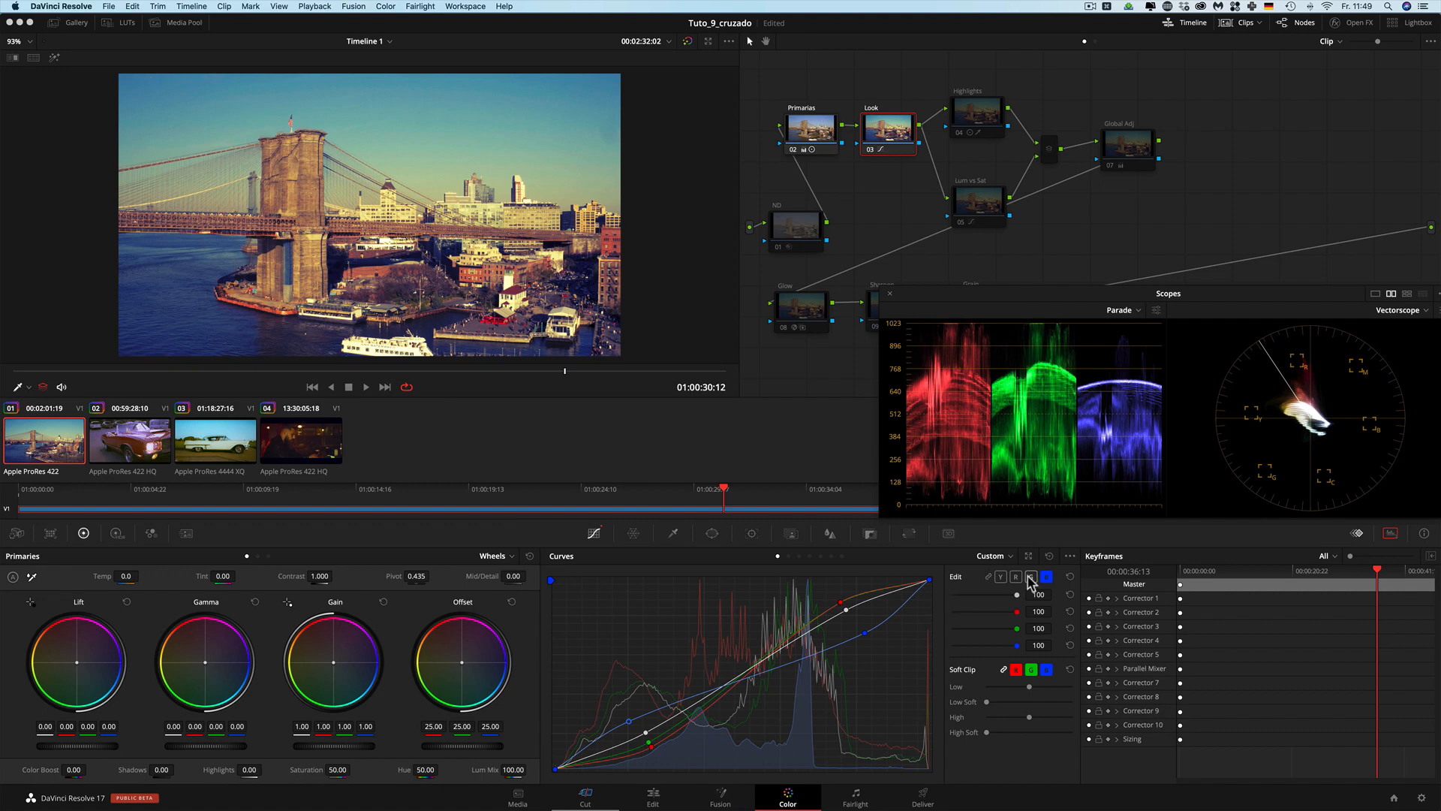
Step: Examine the Look node's red, green, luma and blue custom curves and compare the image with the node off and on
left_click(842, 603)
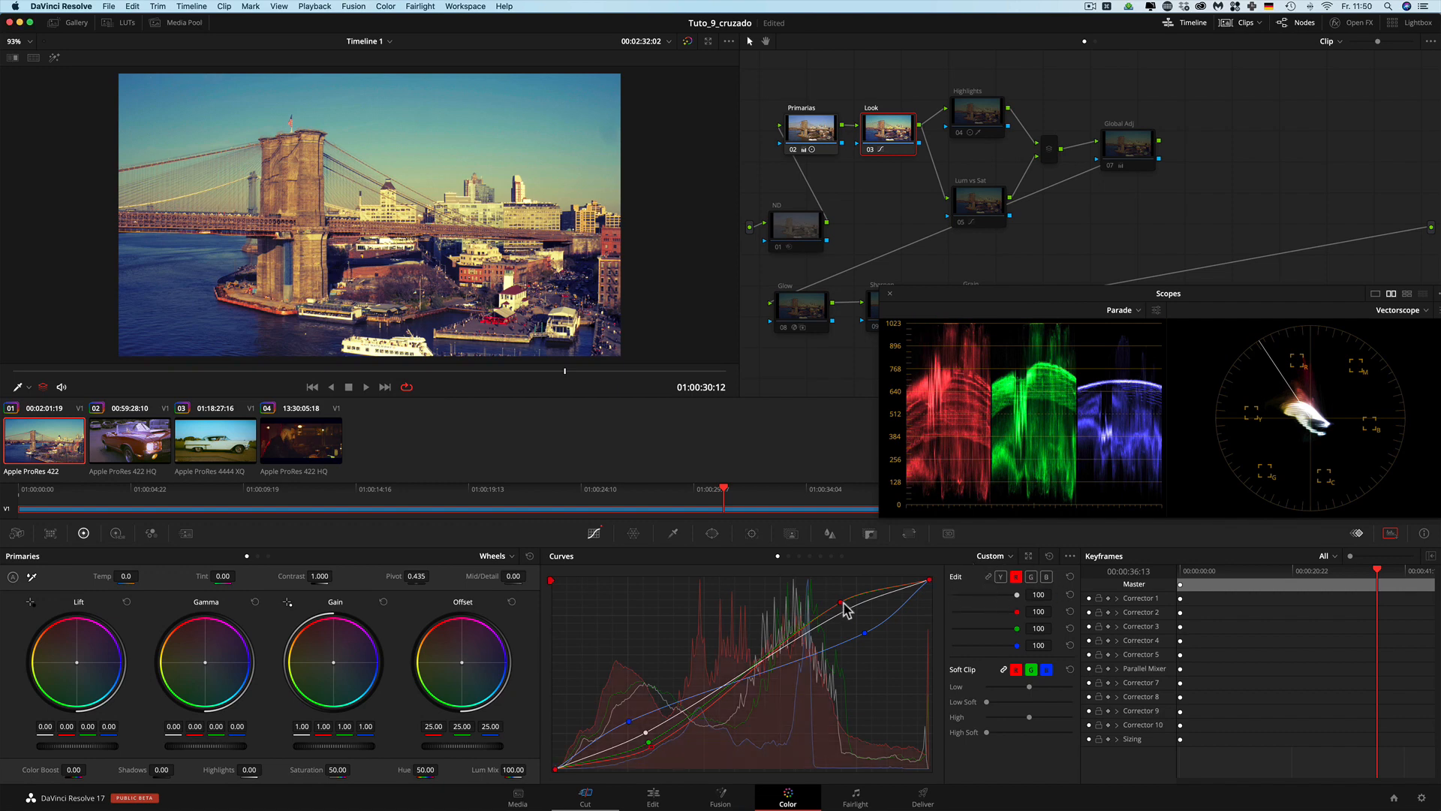
left_click(648, 743)
left_click_drag(648, 743, 649, 745)
left_click(1000, 577)
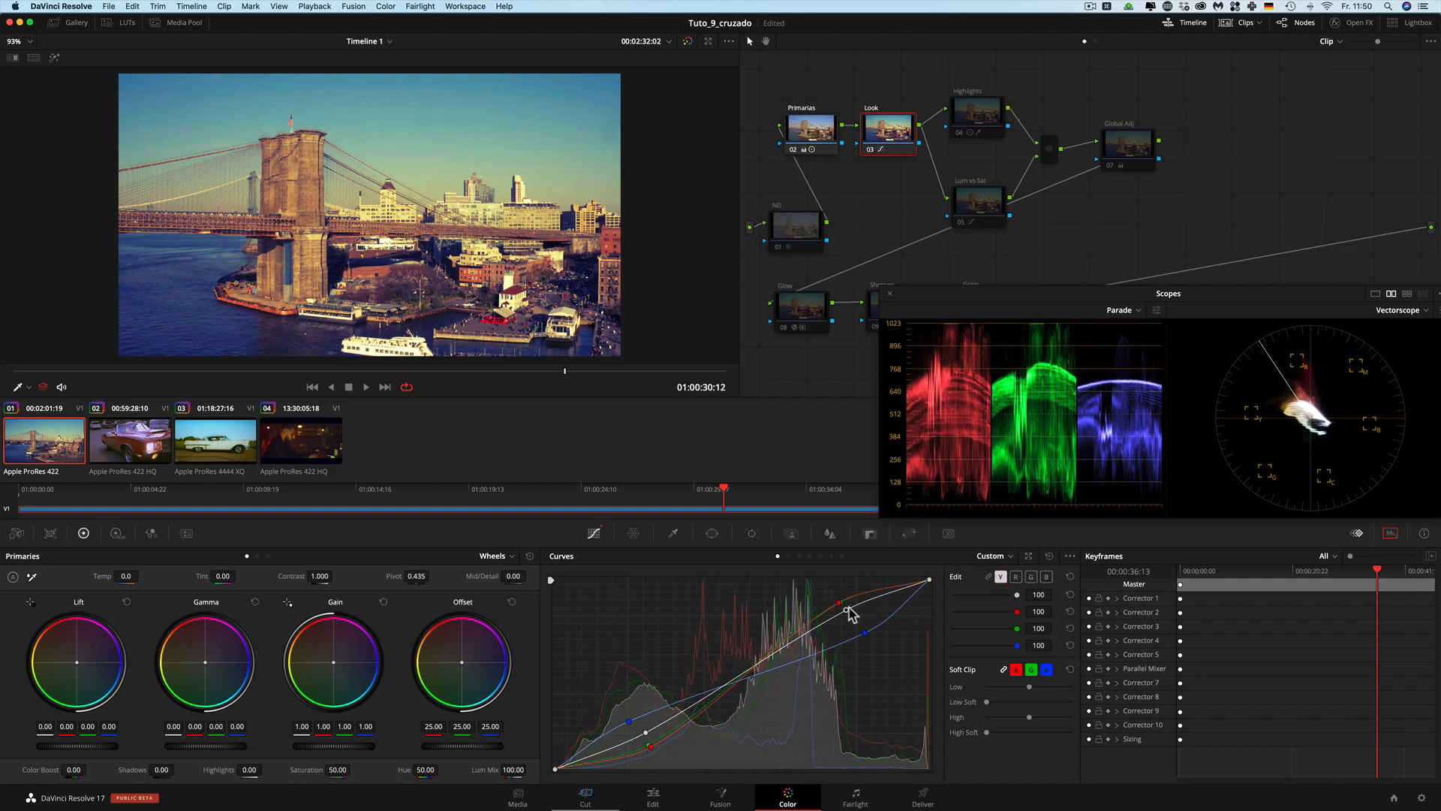
left_click(629, 722)
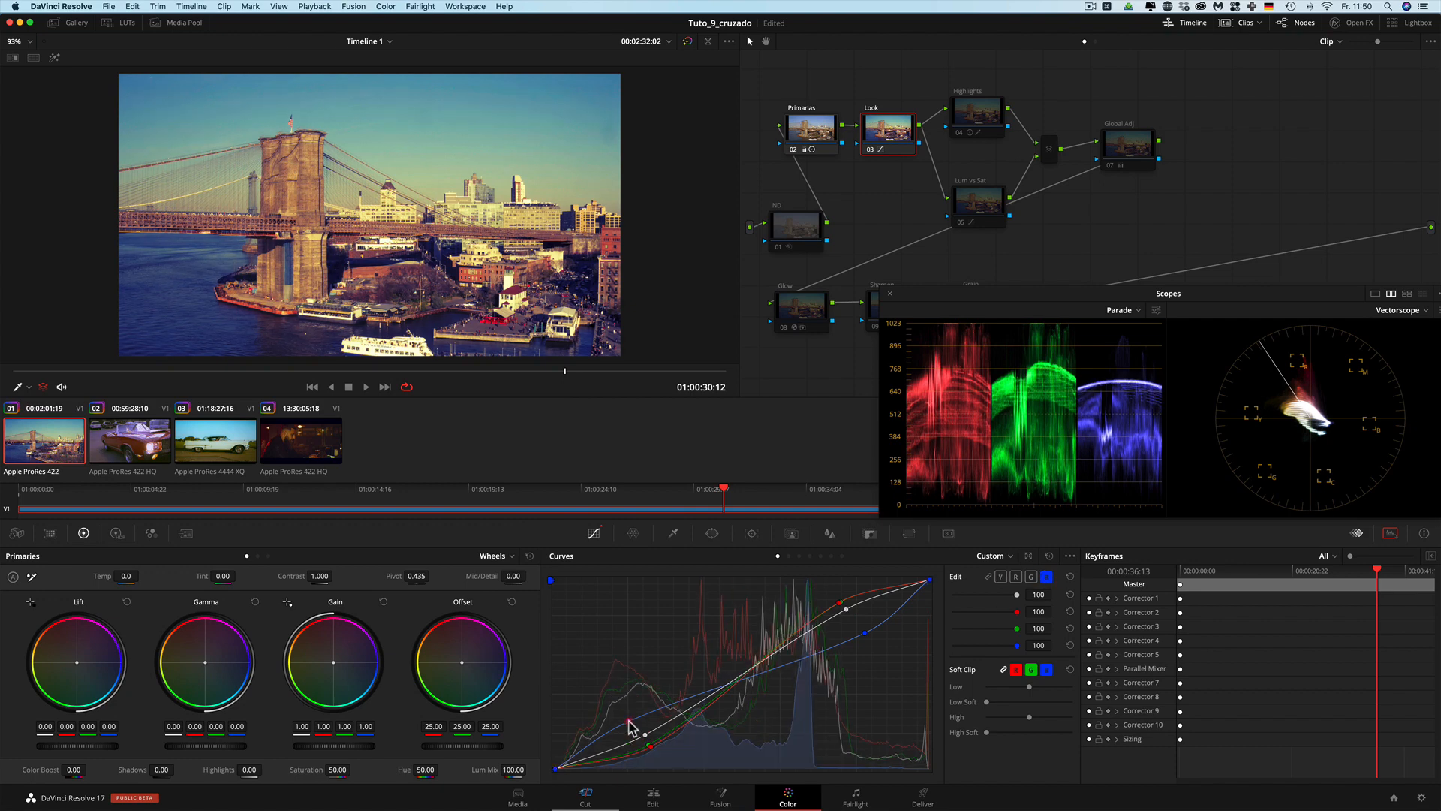
left_click_drag(865, 631, 863, 630)
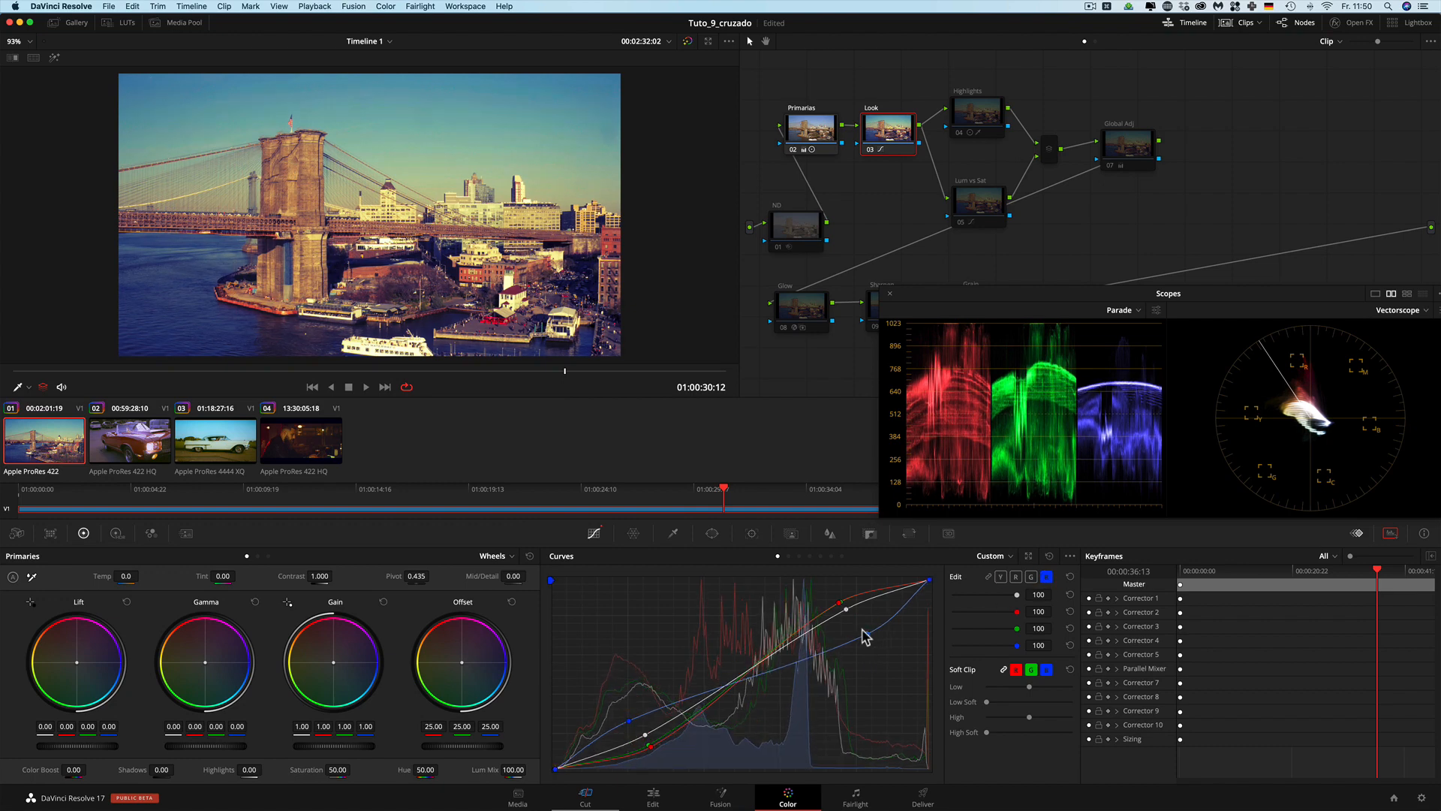
left_click(870, 150)
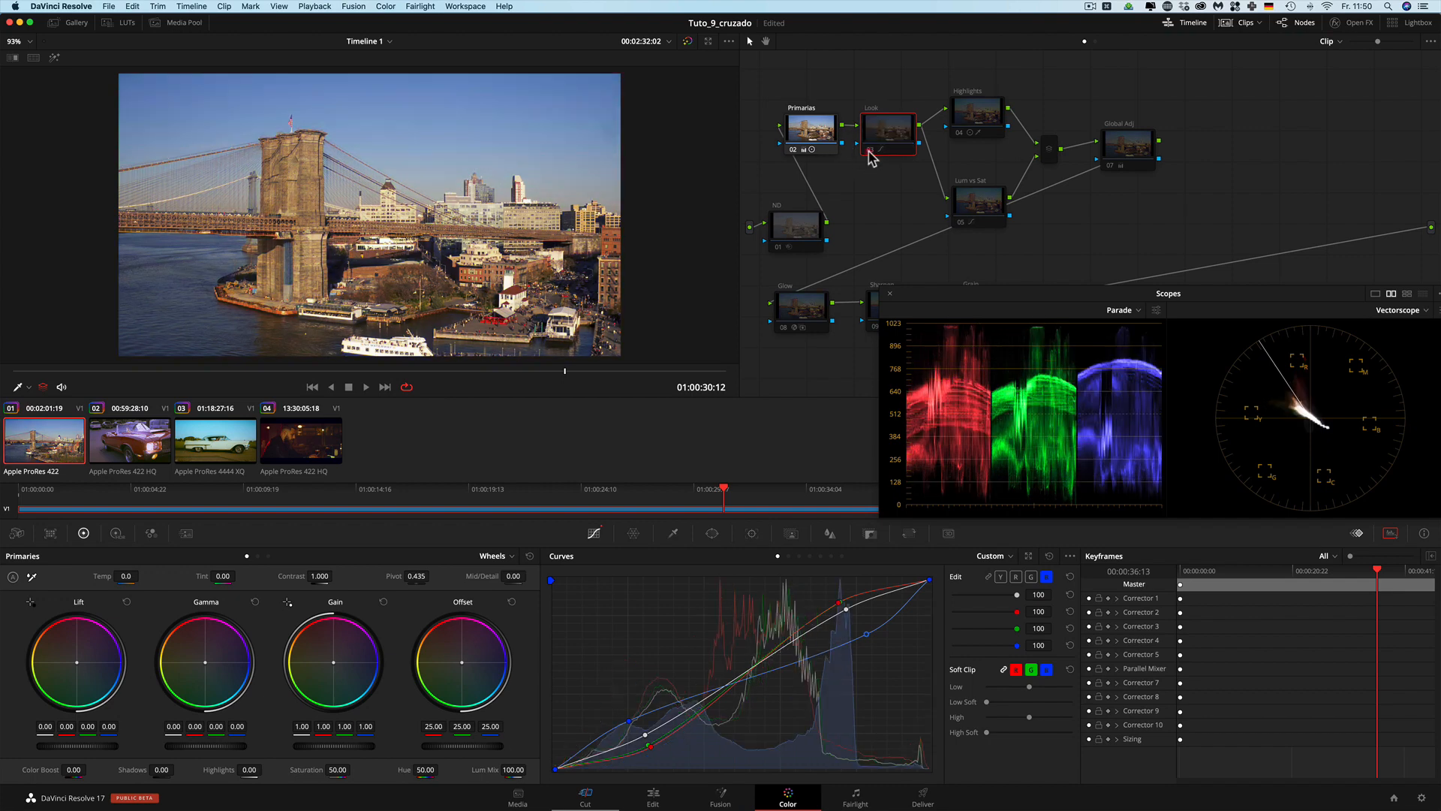
left_click(870, 150)
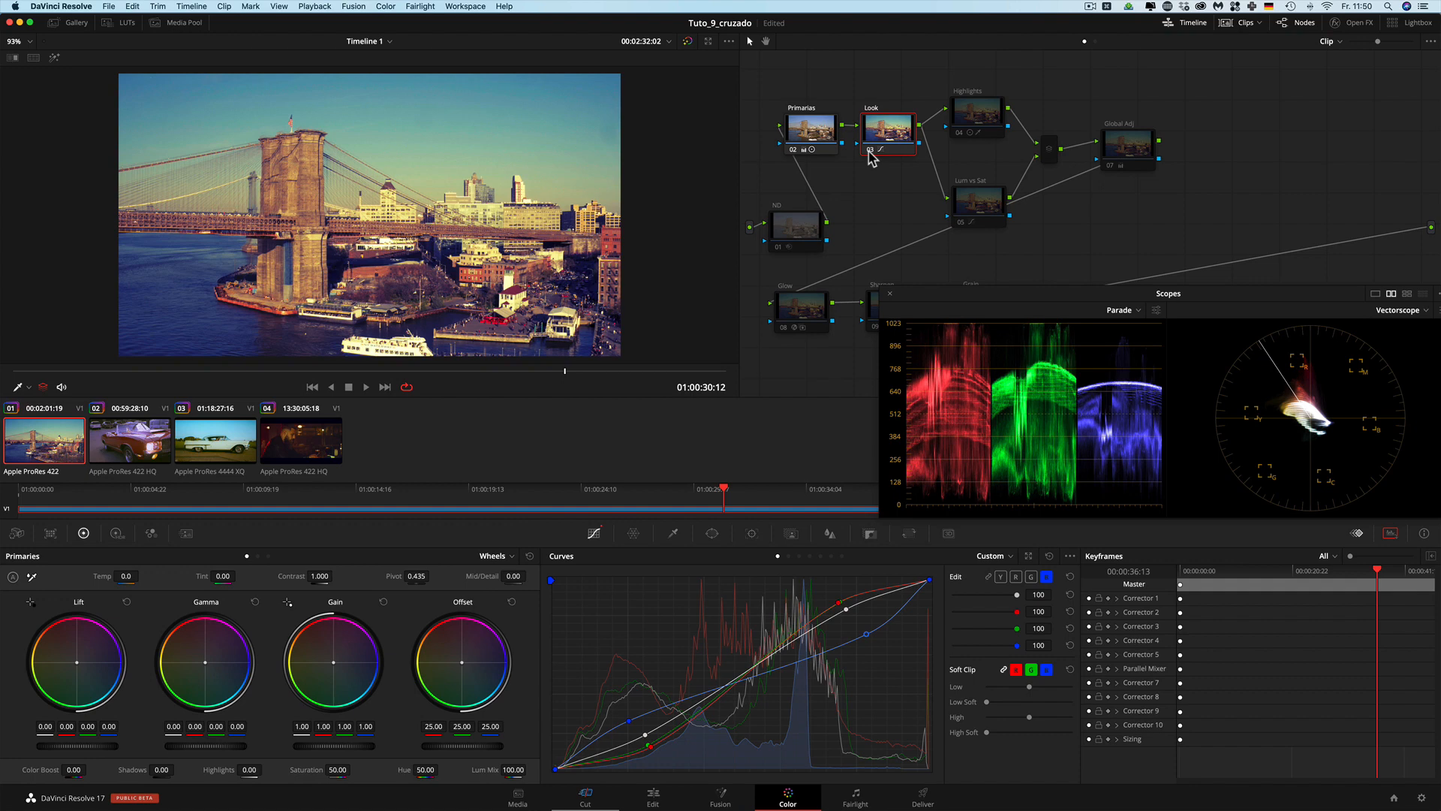
Step: Enable the Highlights node and review its luminance qualifier with the selection highlighted in the viewer
left_click(965, 106)
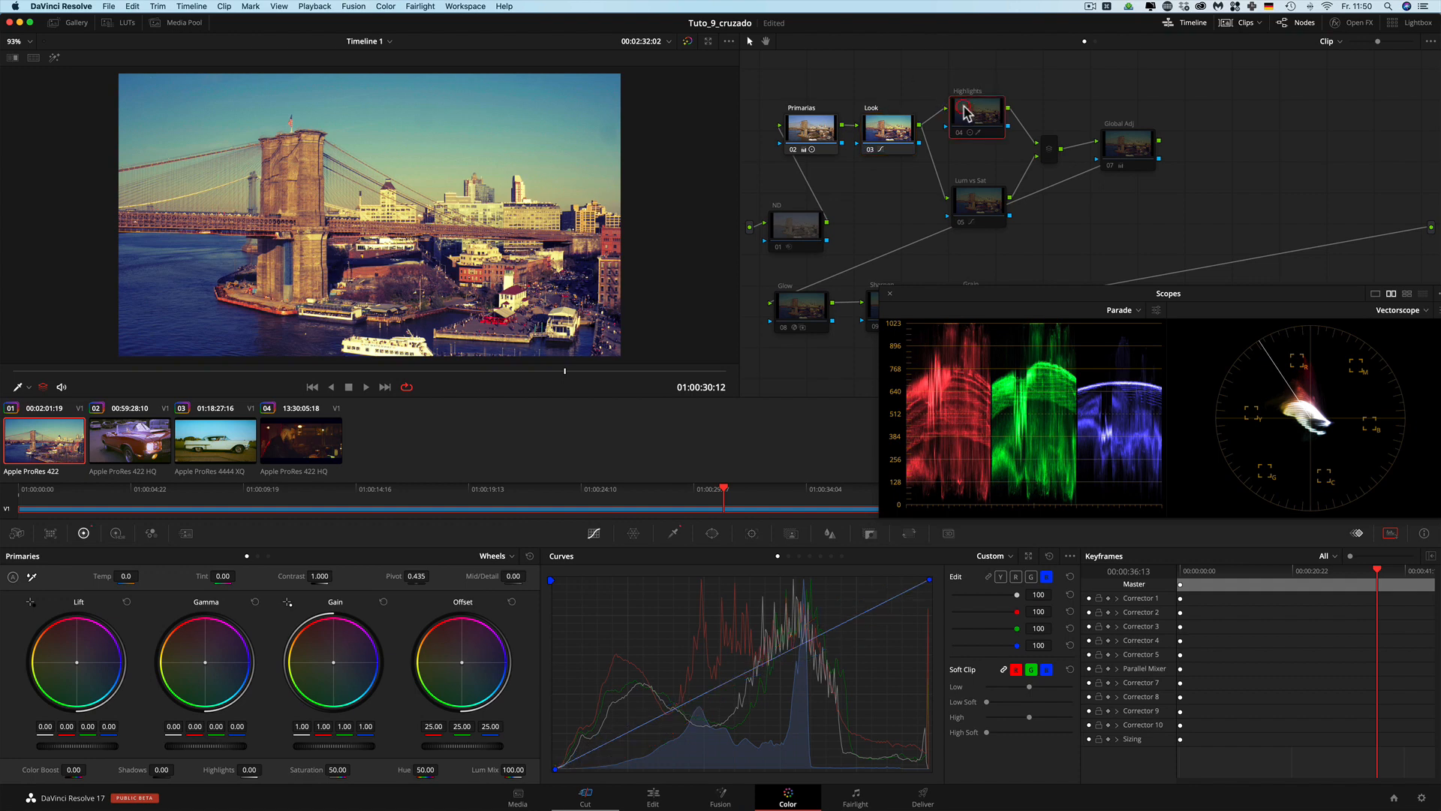
left_click(959, 132)
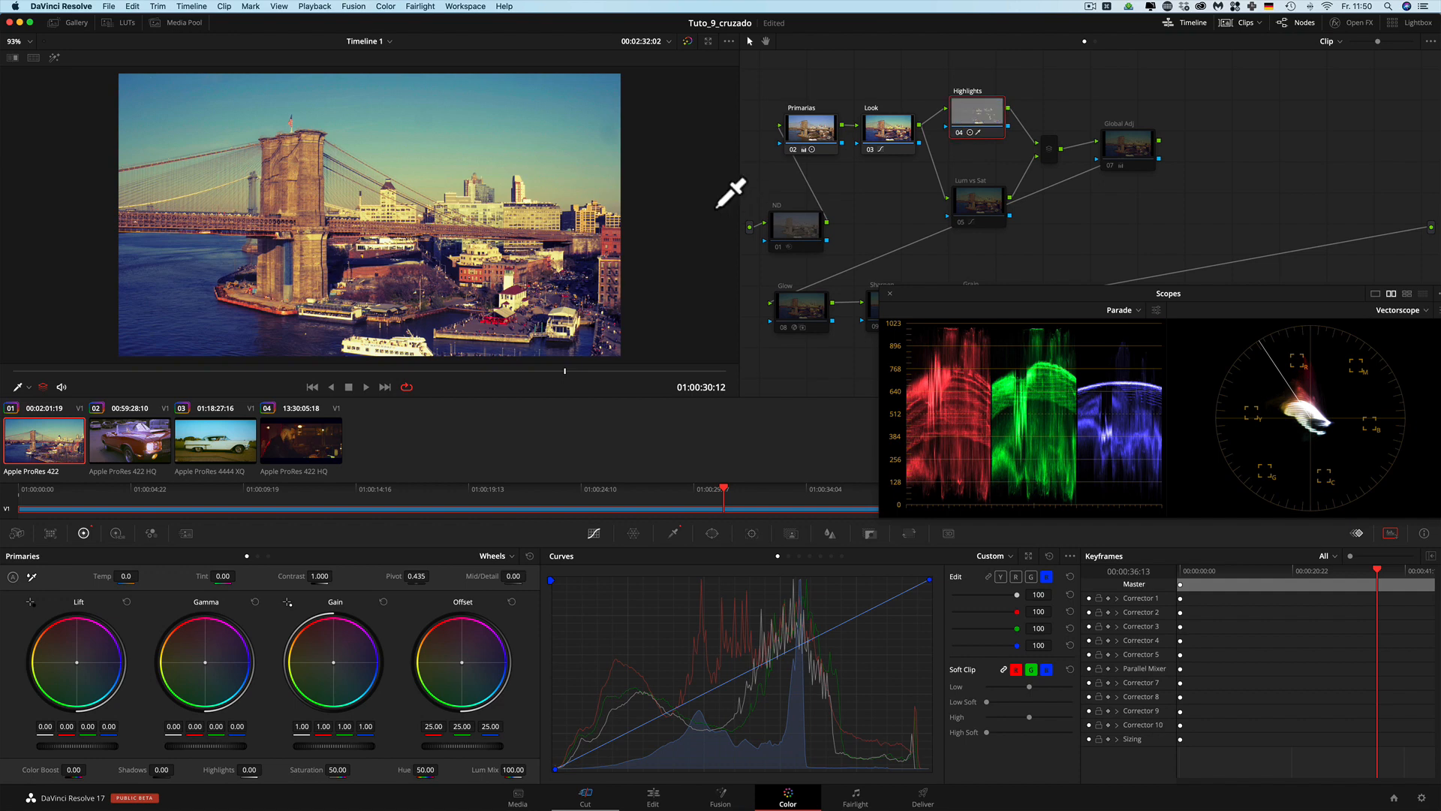
left_click(54, 57)
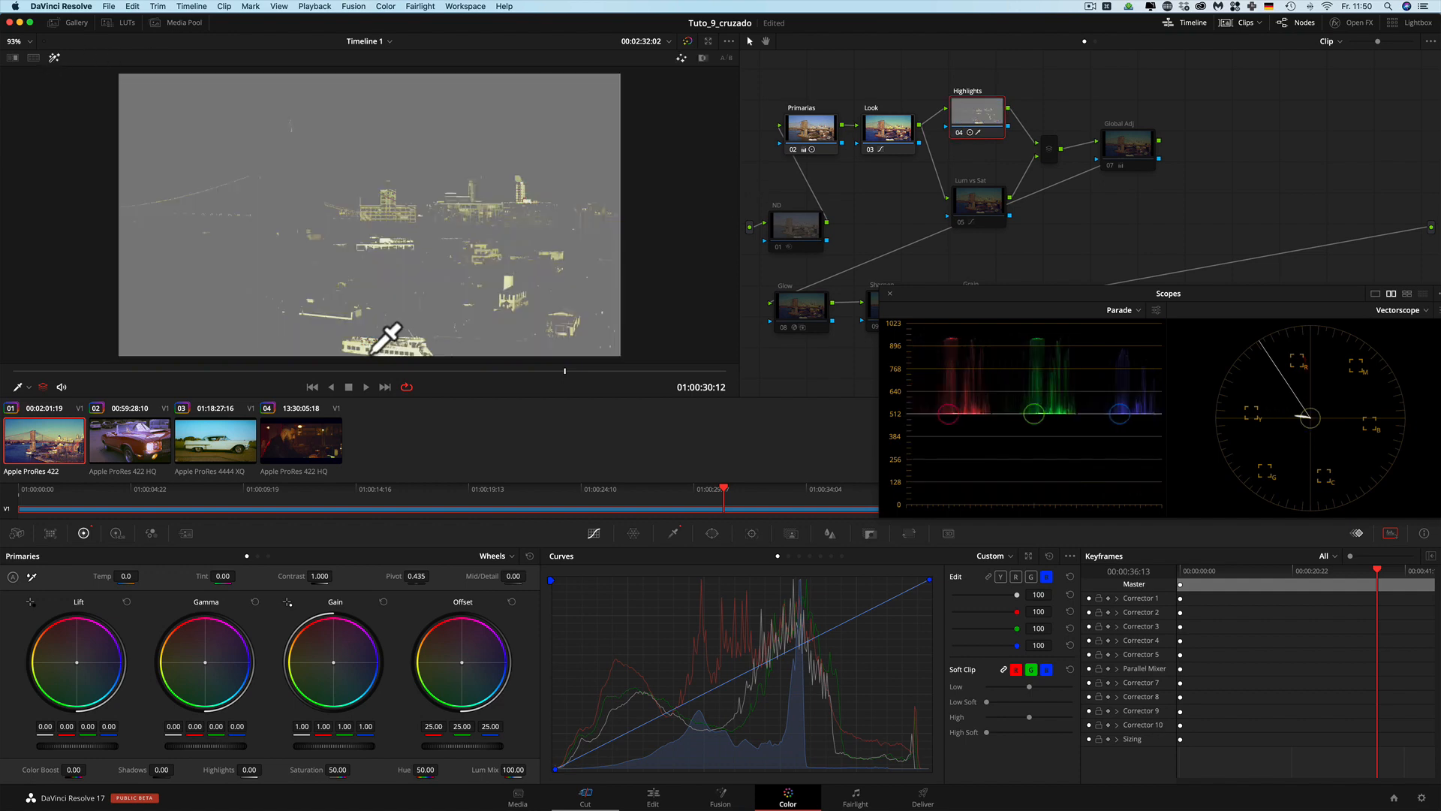
left_click(667, 535)
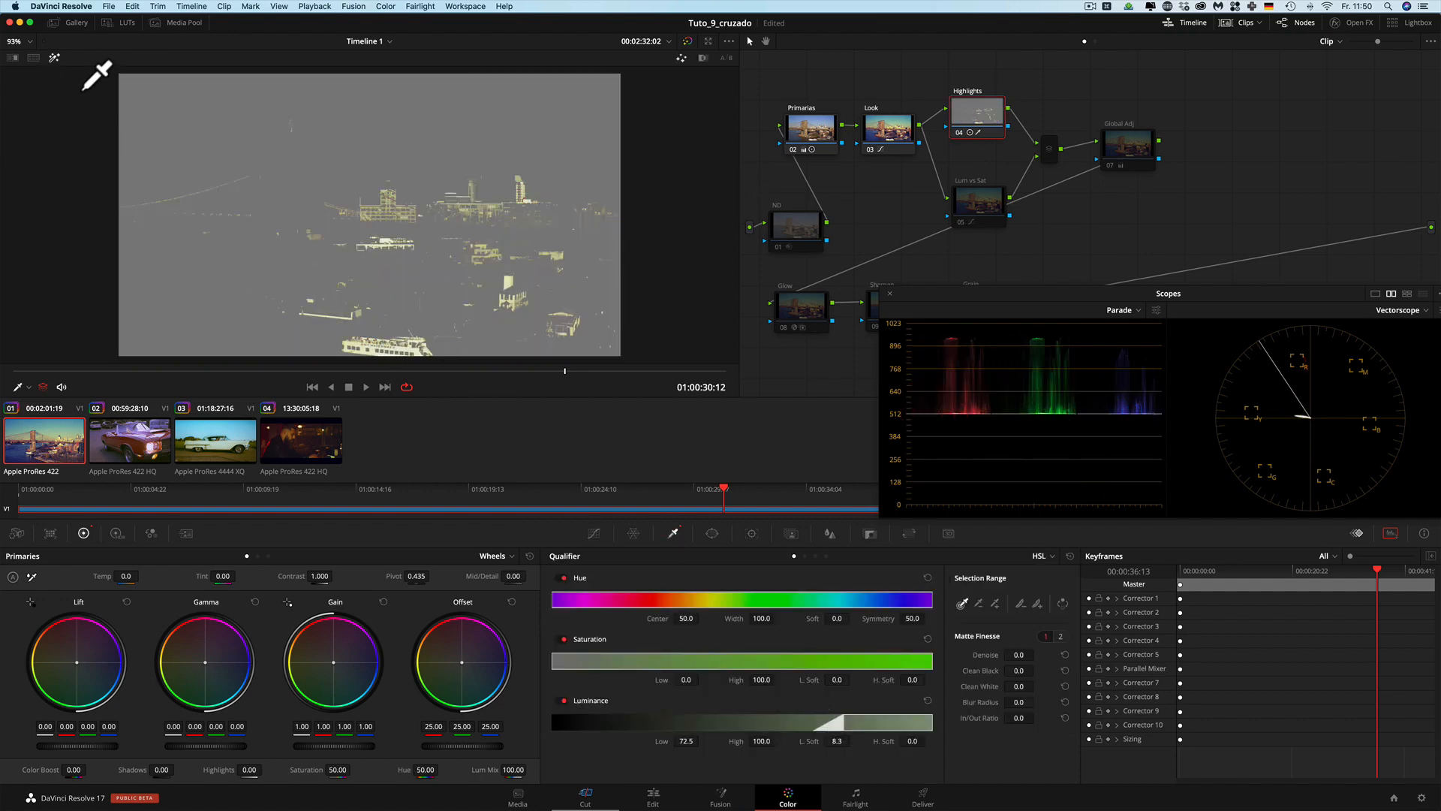
left_click(54, 57)
Step: Show the Highlights node's Log wheels and compare the scopes with the node off and on
left_click(269, 556)
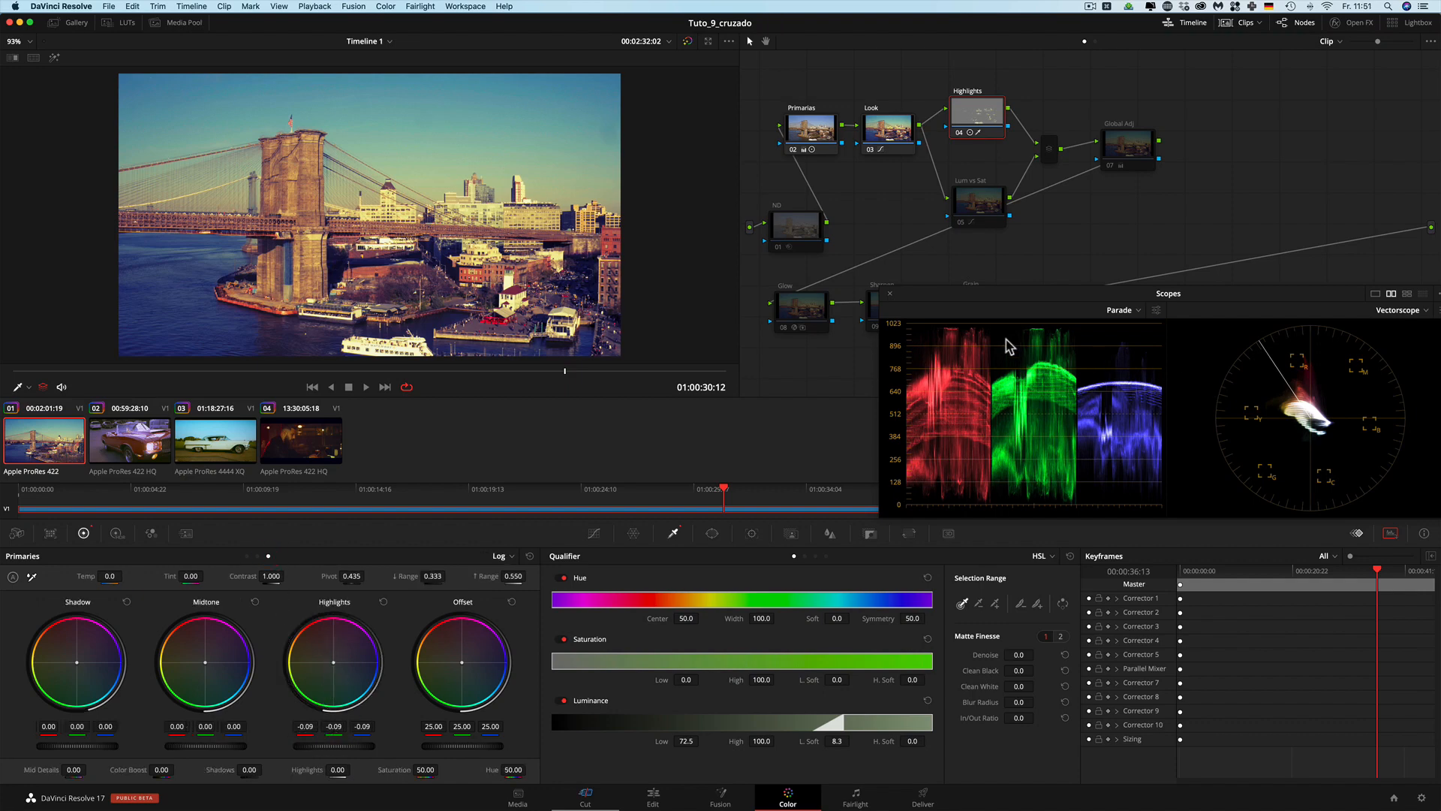
left_click(959, 133)
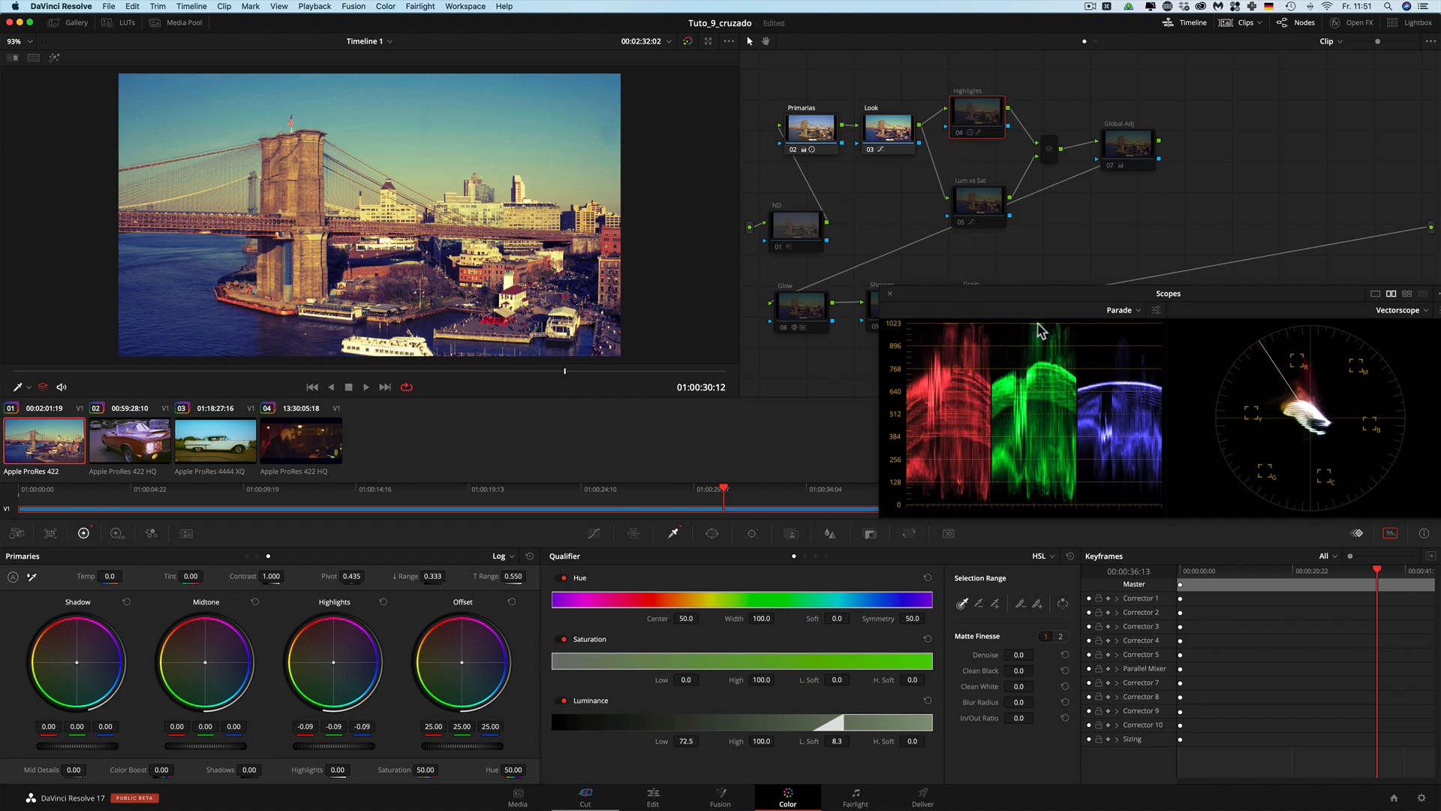
left_click(958, 132)
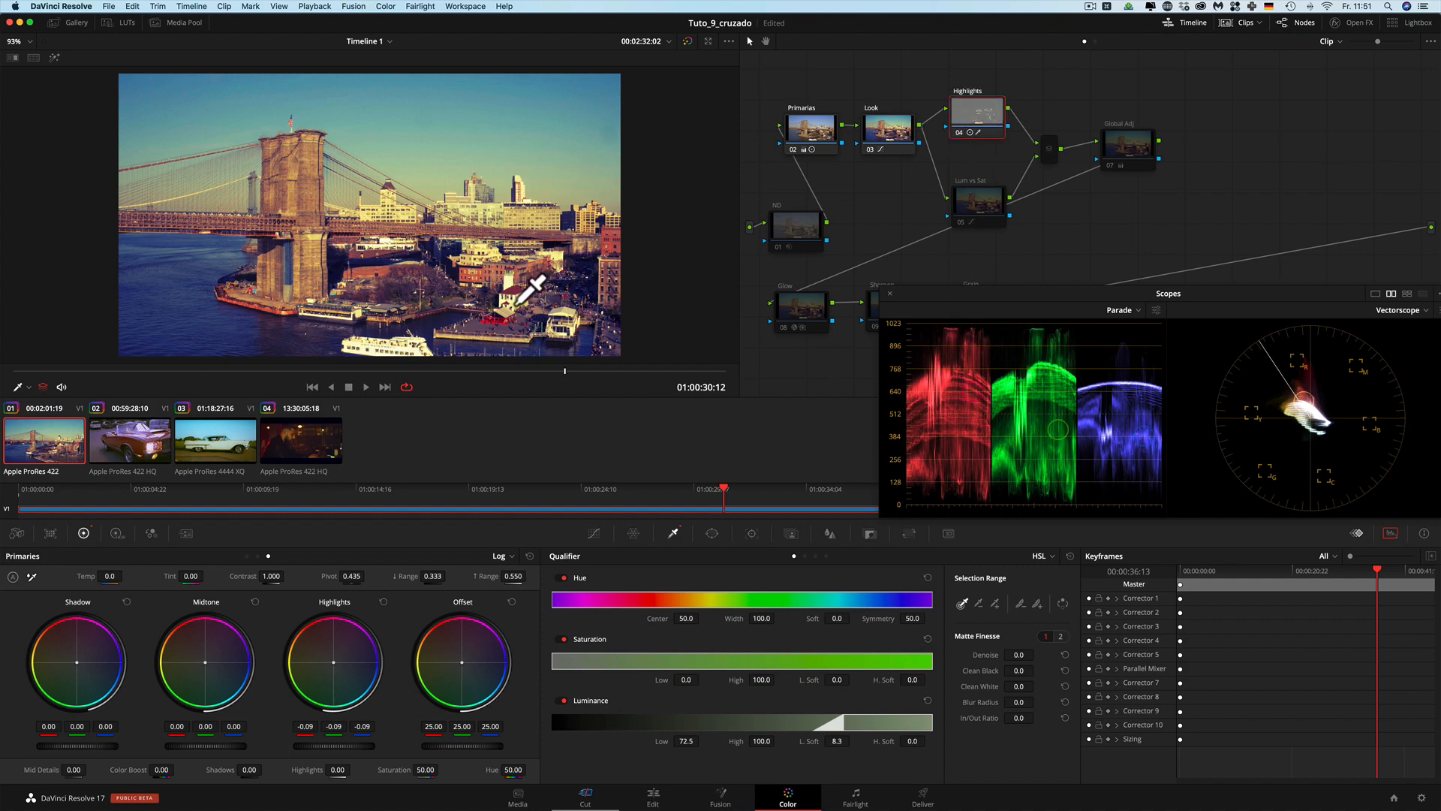
Step: Inspect the waterfront buildings up close with the Highlights node off and on
scroll(534, 294, "up", 3)
scroll(476, 218, "up", 5)
left_click_drag(623, 274, 363, 218)
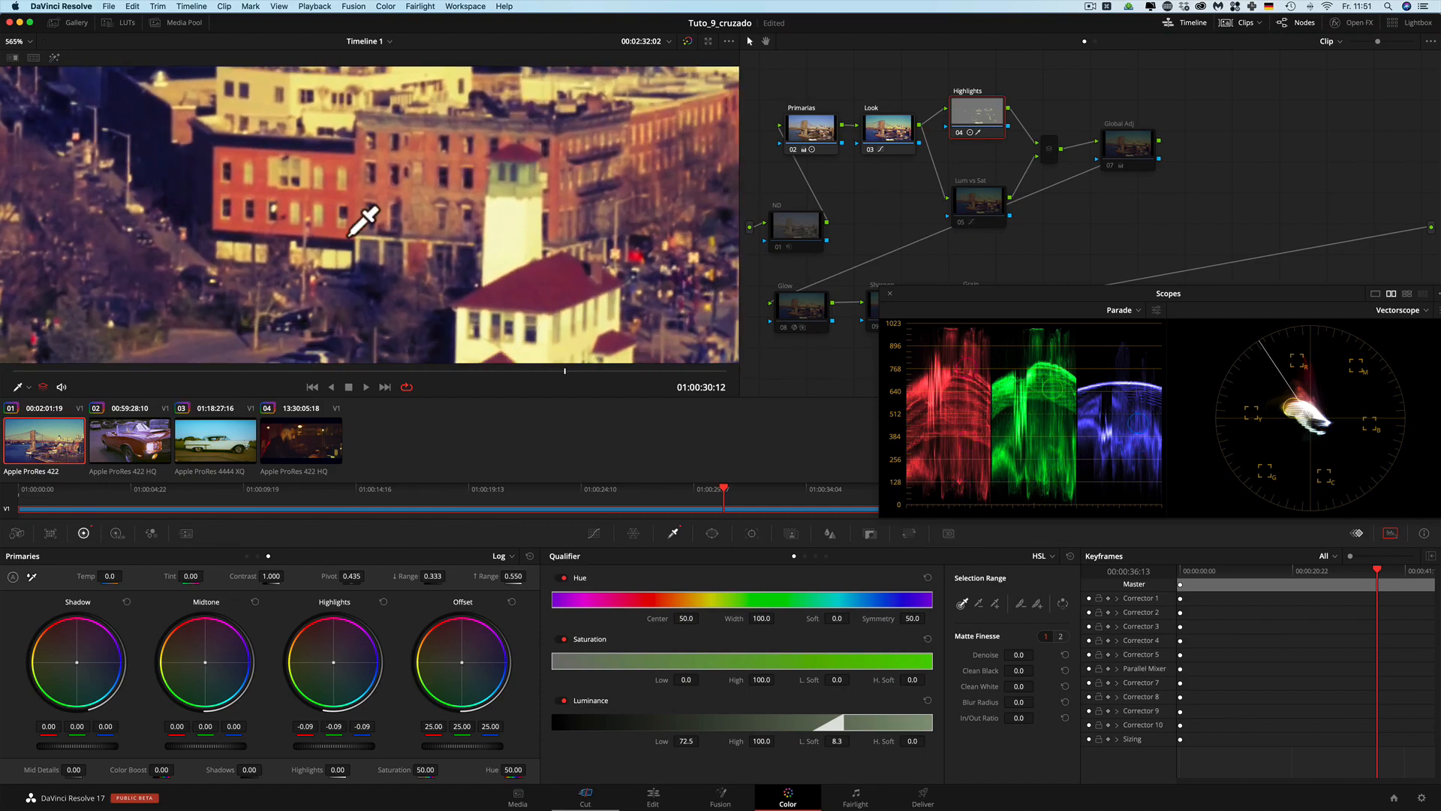
left_click(962, 133)
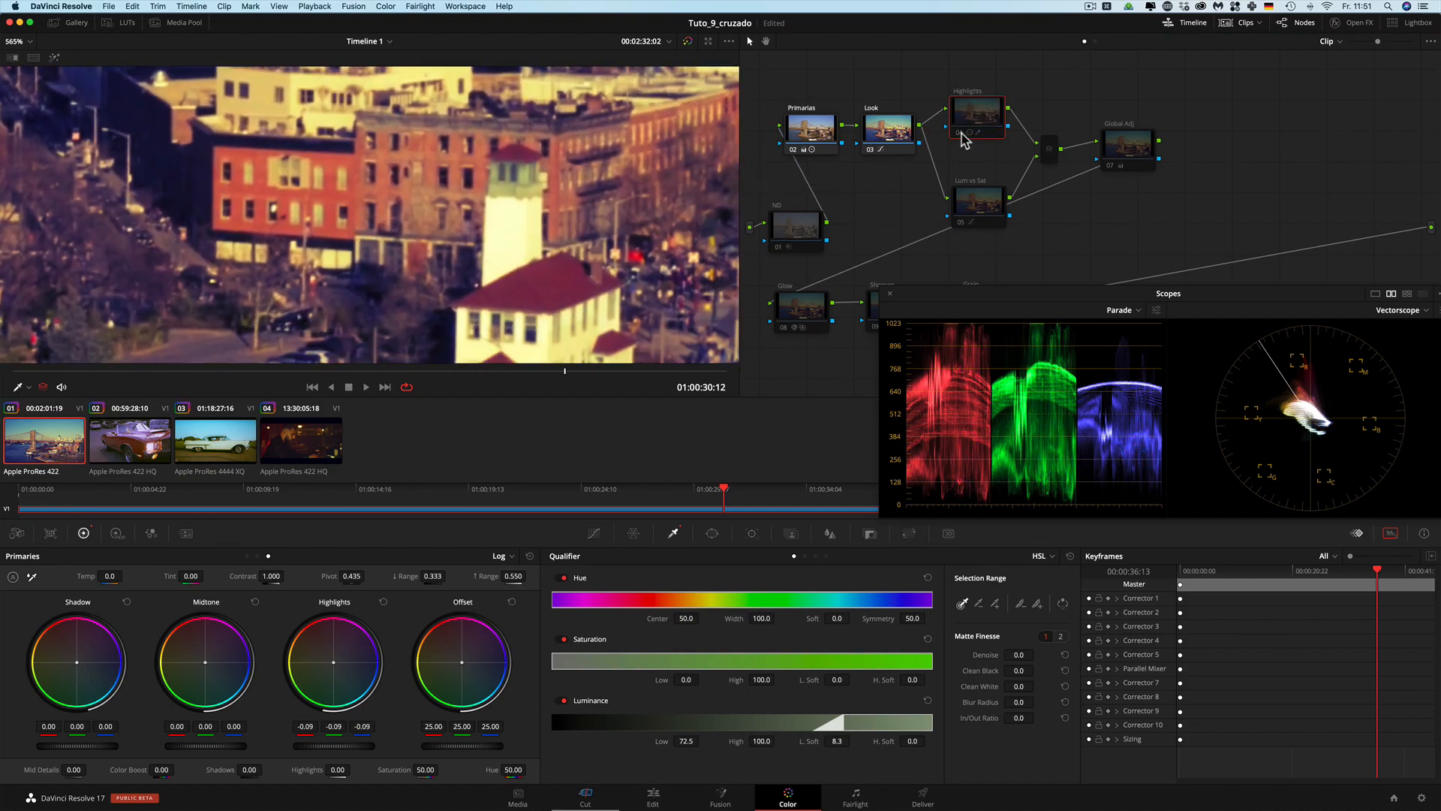
left_click(961, 133)
scroll(540, 273, "down", 5)
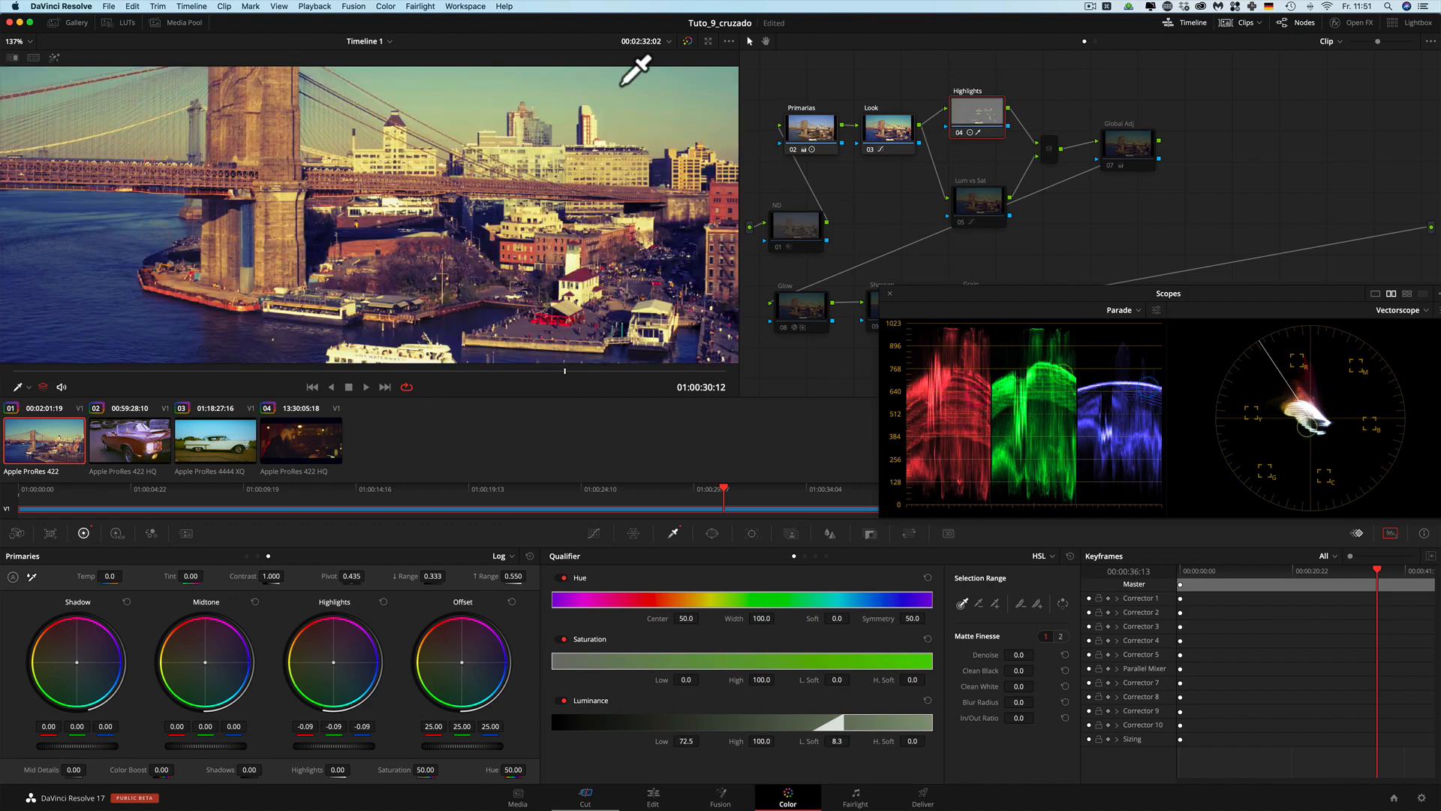
Step: Enable the Lum vs Sat node and show its Lum Vs Sat curve
left_click(962, 222)
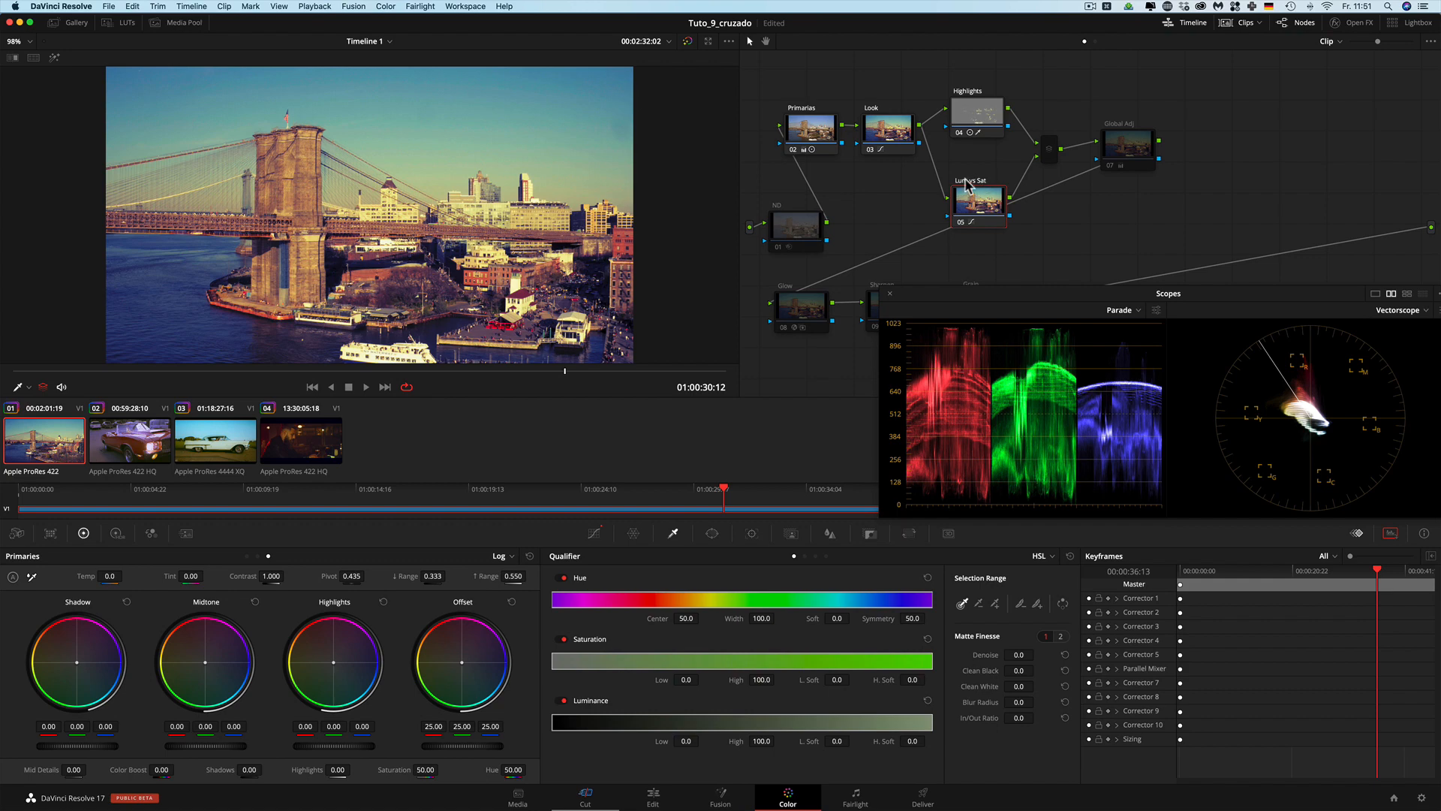
left_click(594, 534)
left_click(821, 556)
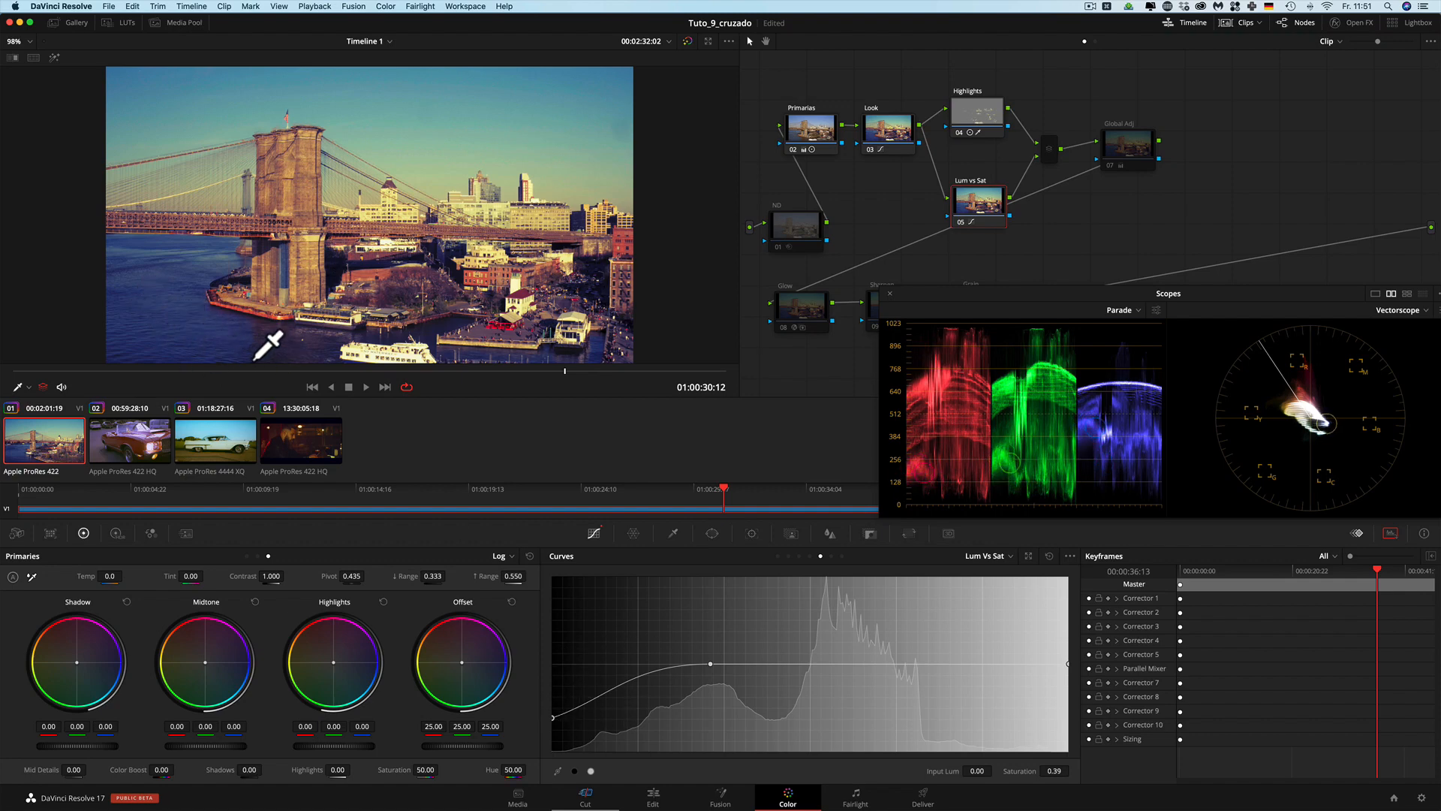
Step: Compare the image with the Lum vs Sat node off and on, leaving the node enabled
left_click(960, 222)
left_click(961, 222)
left_click(961, 222)
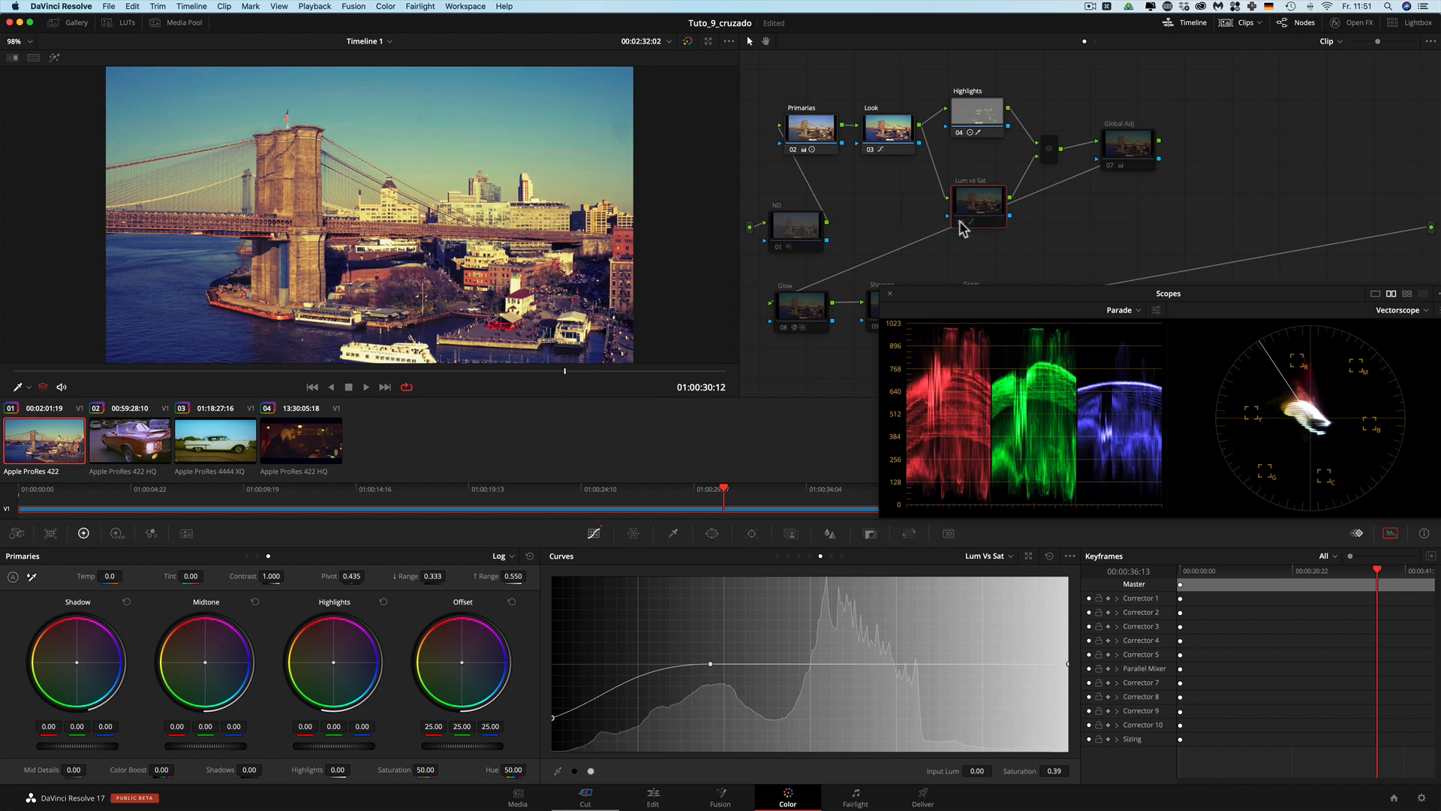
left_click(961, 222)
Step: Enable the Global Adj node and show its primary color wheels to review the saturation
left_click(1113, 159)
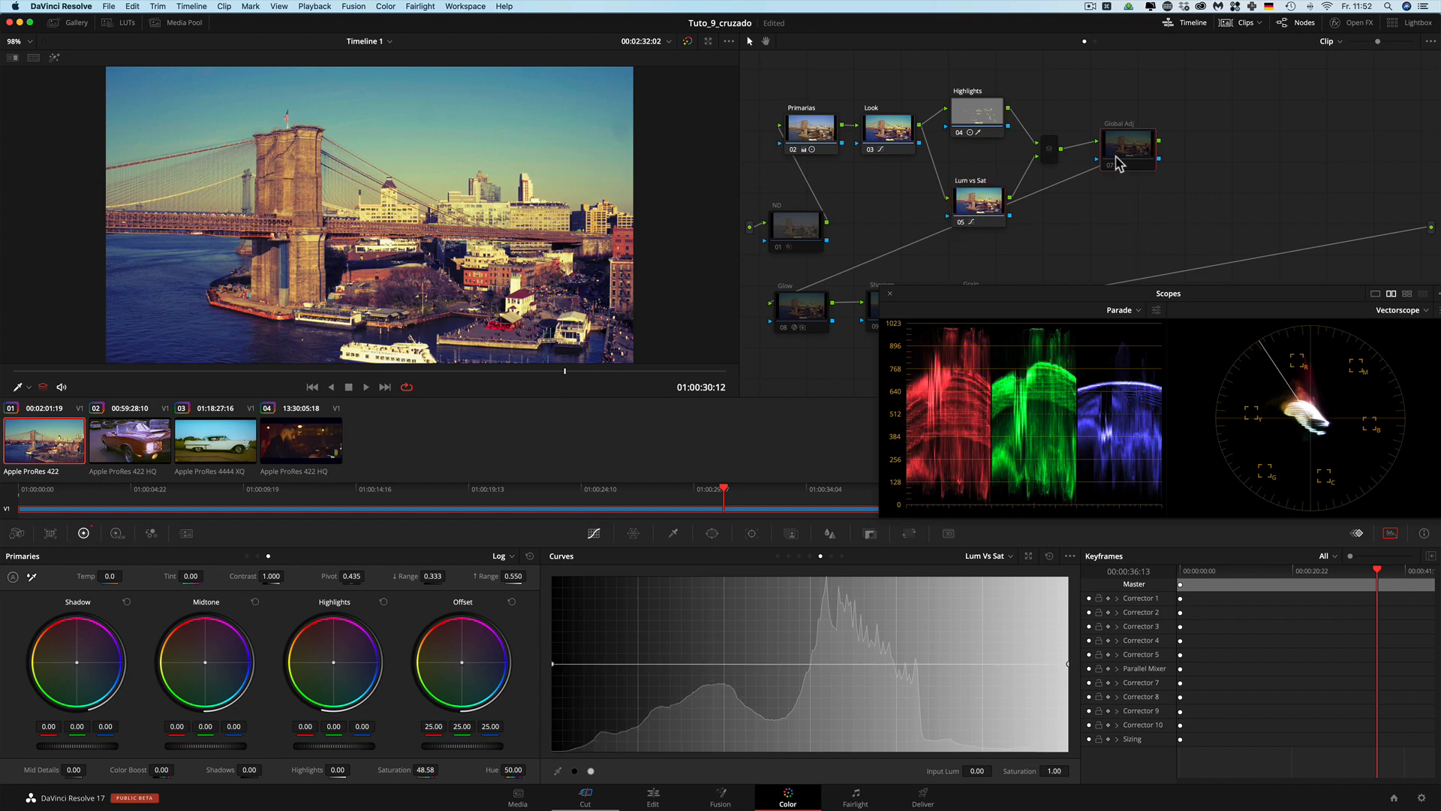
left_click(1111, 166)
left_click(247, 556)
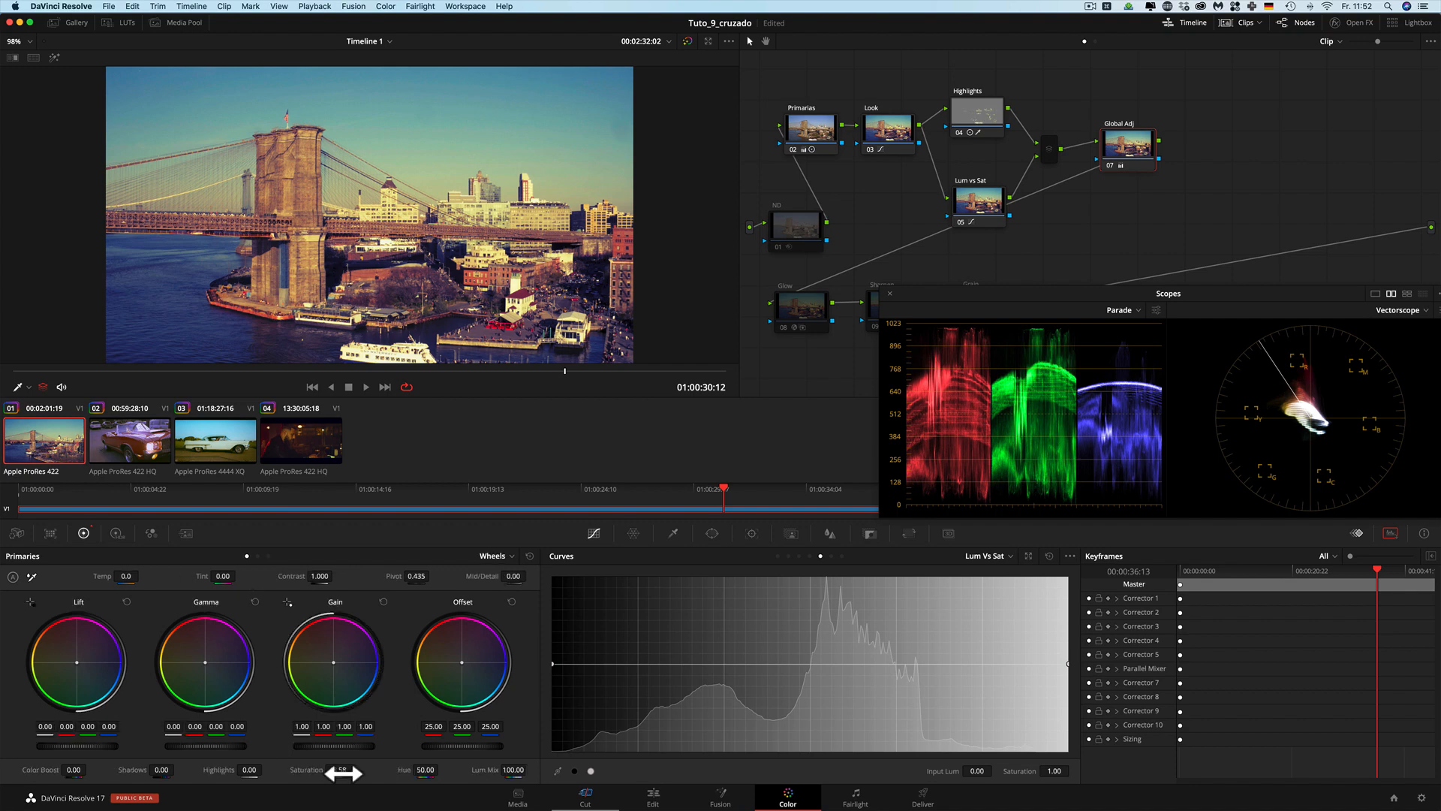
Step: Enable the Glow node and lower its key output gain
left_click(783, 328)
left_click(784, 326)
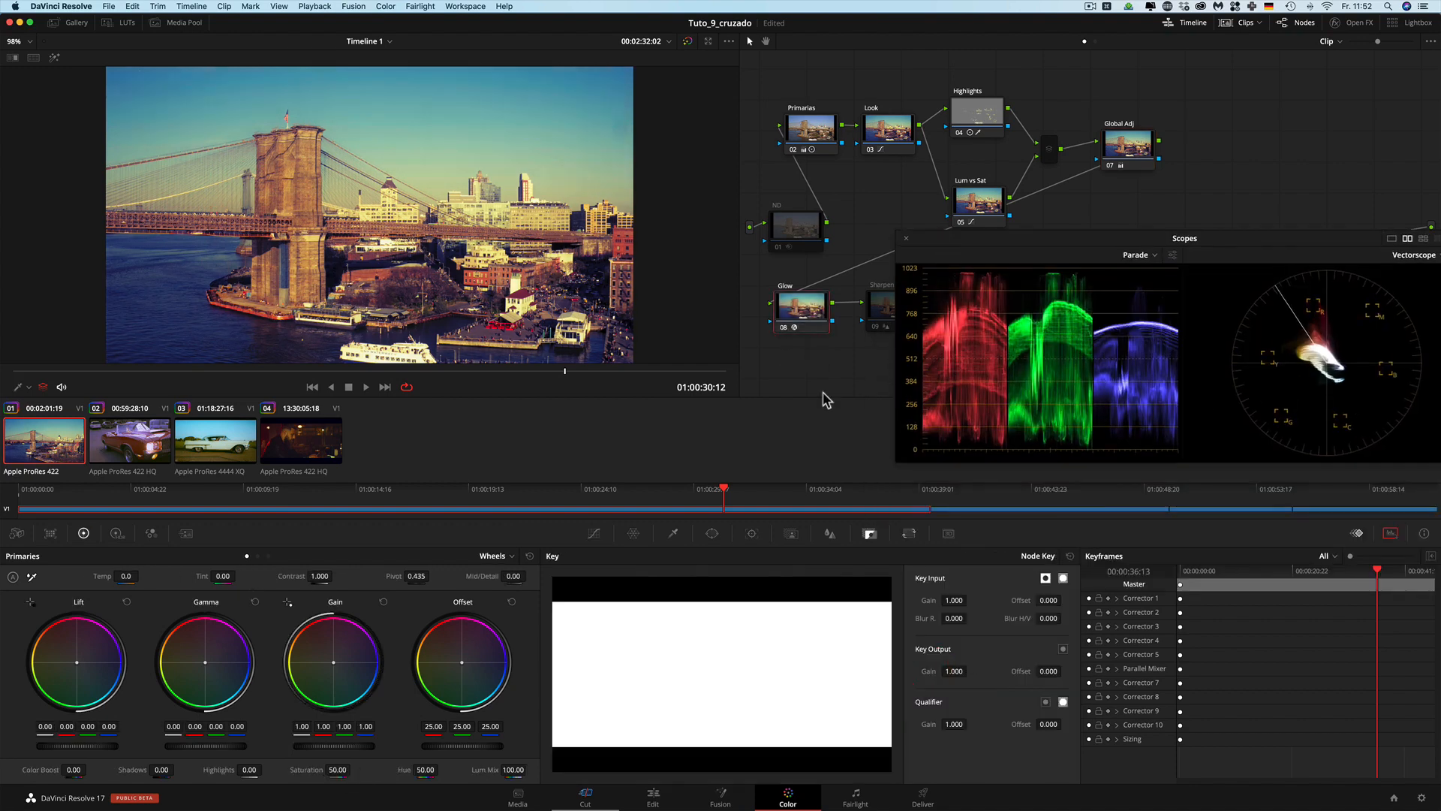
left_click_drag(970, 676, 888, 660)
Step: Enable the ND node and review its temporal and spatial noise reduction settings
left_click(794, 225)
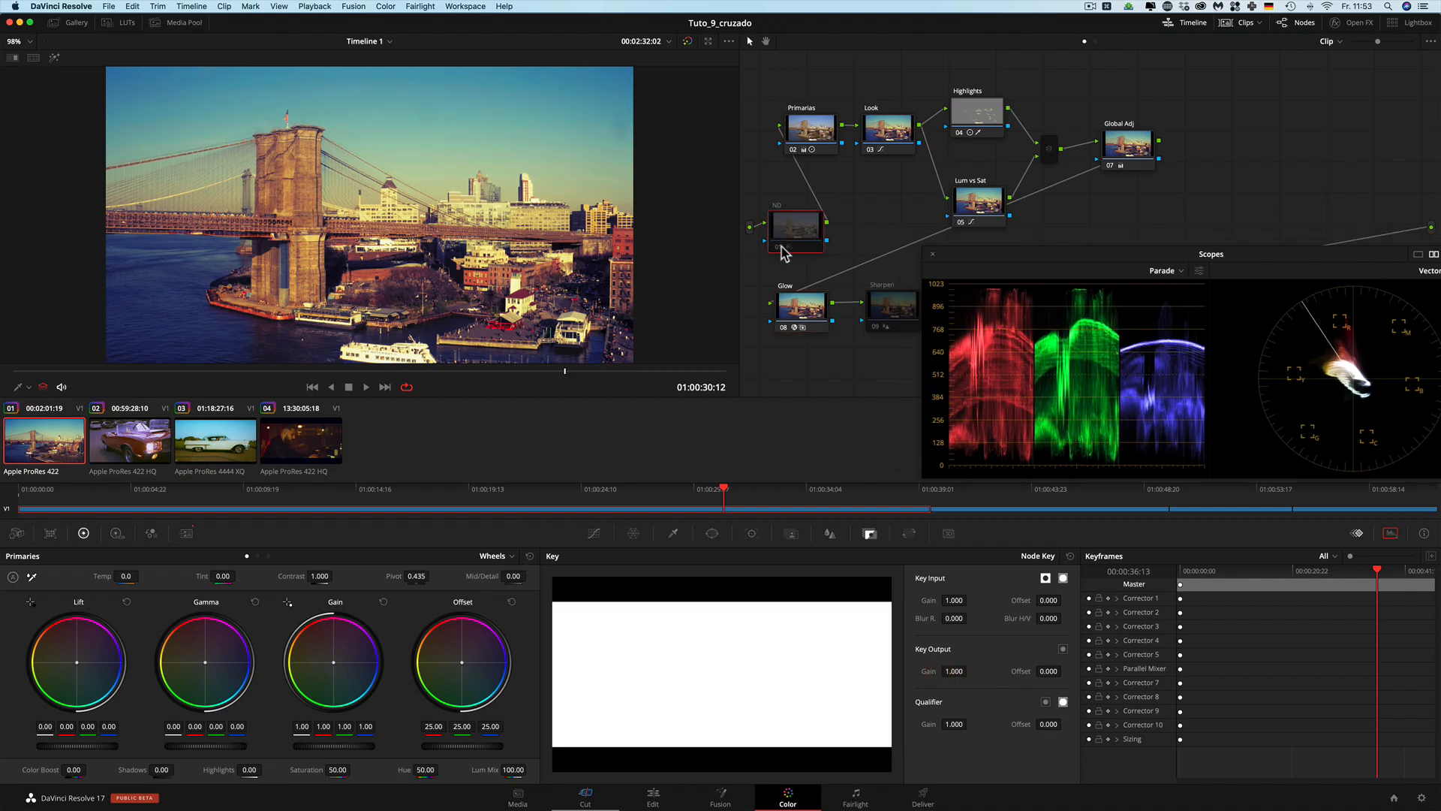
left_click(781, 246)
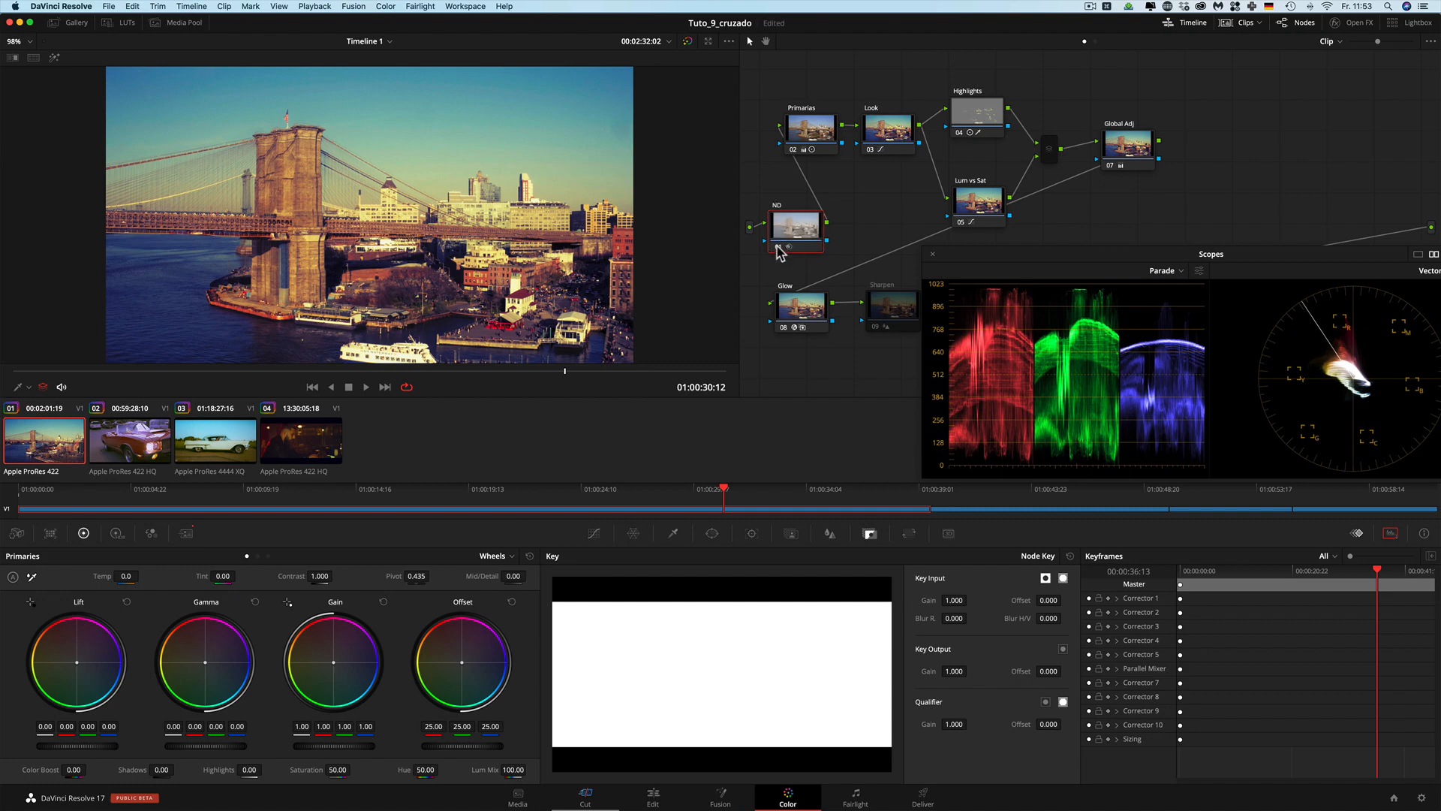
scroll(361, 299, "up", 10)
left_click(186, 533)
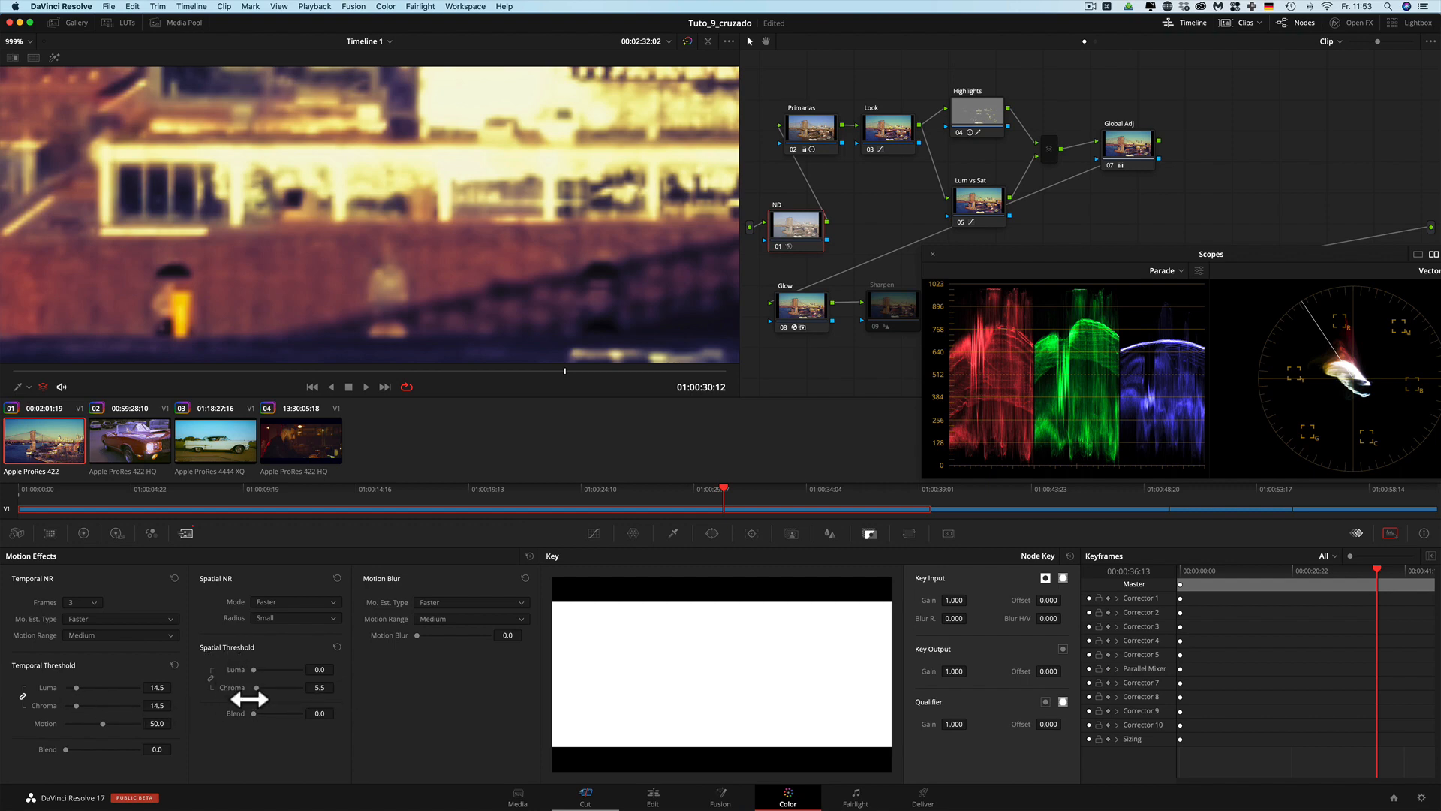
Step: Enable the Sharpen node and move the scopes window off the Grain node
left_click(906, 306)
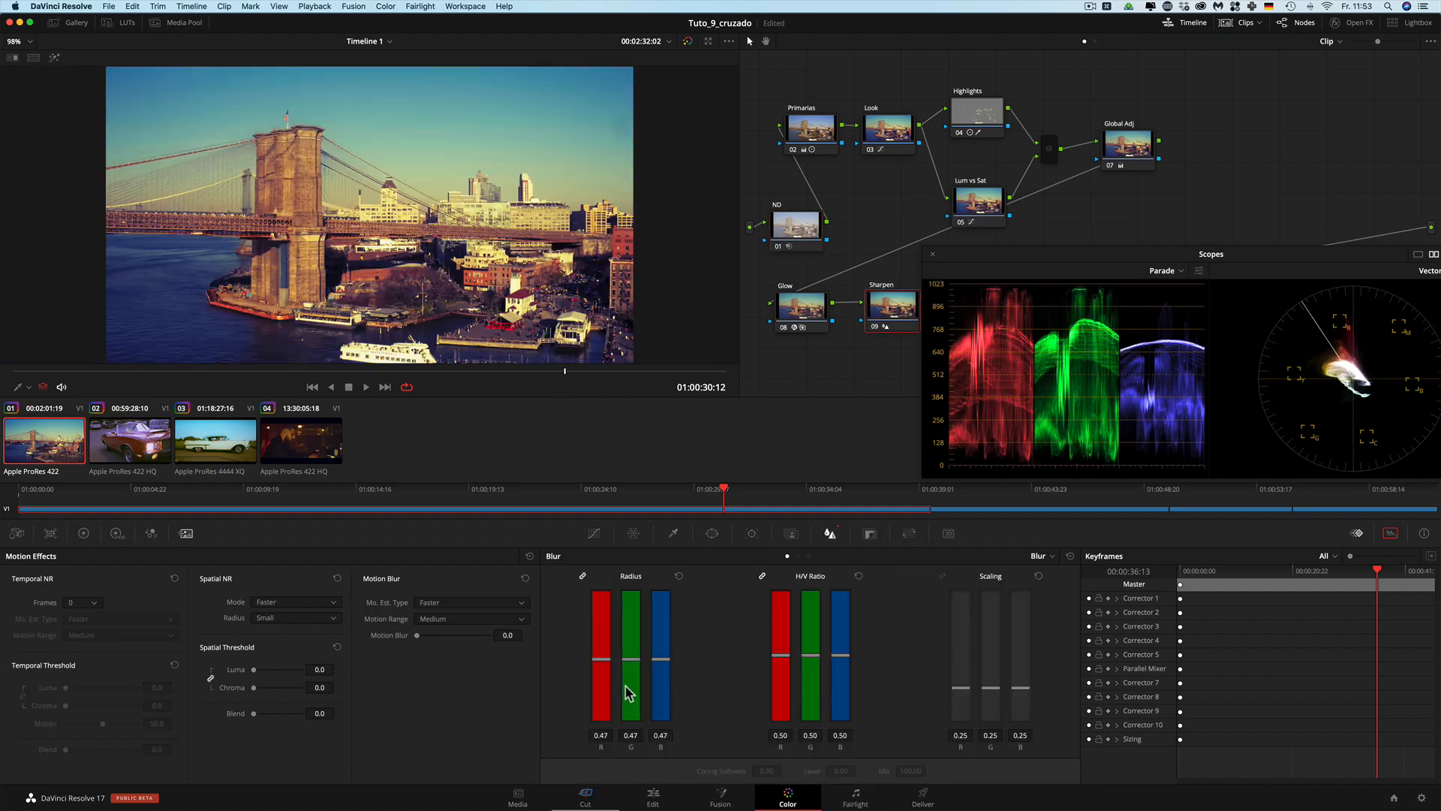
left_click_drag(1004, 267, 1088, 328)
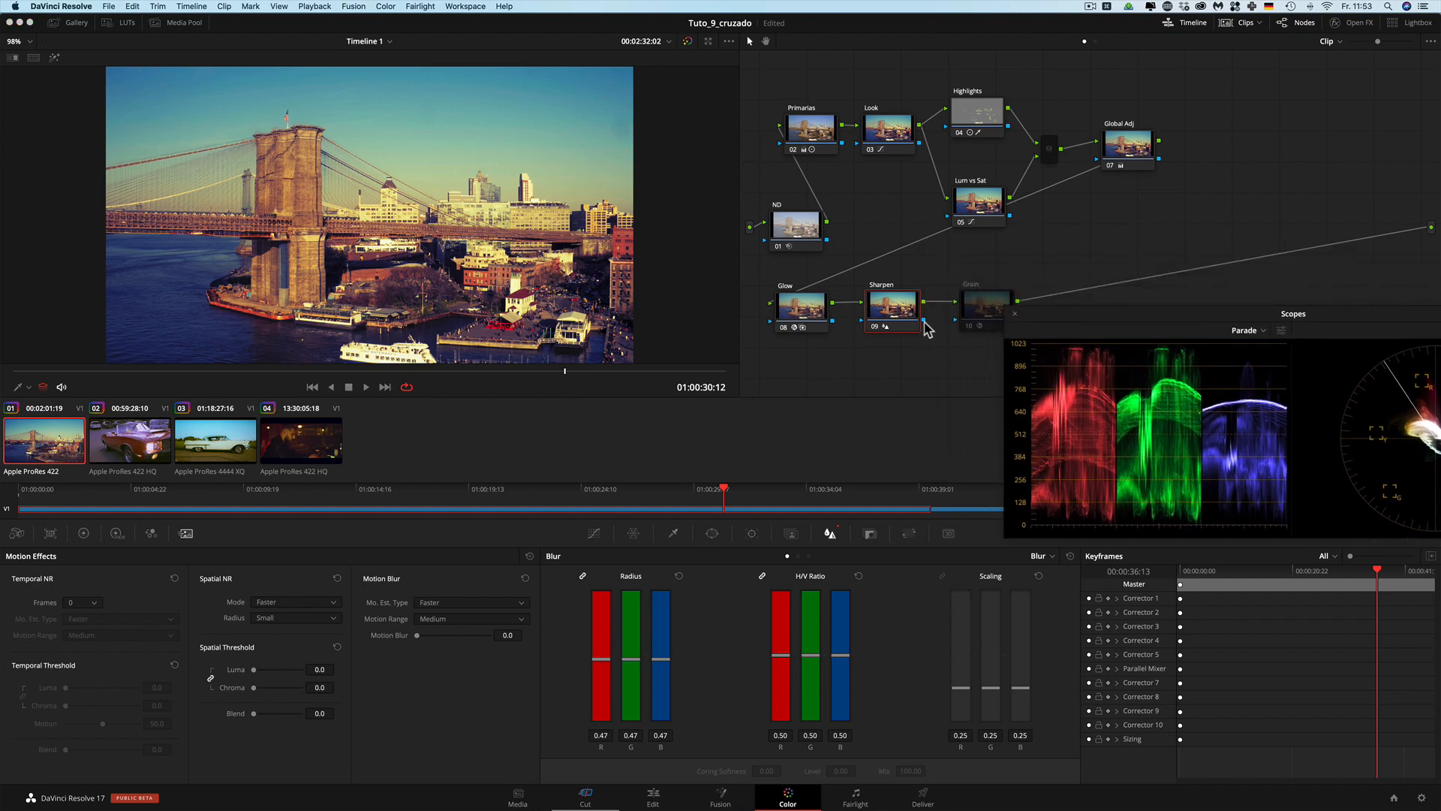
Step: Enable the Grain node and review its Film Grain presets and parameters, keeping the Custom preset
left_click(970, 325)
left_click(1351, 22)
left_click(1326, 75)
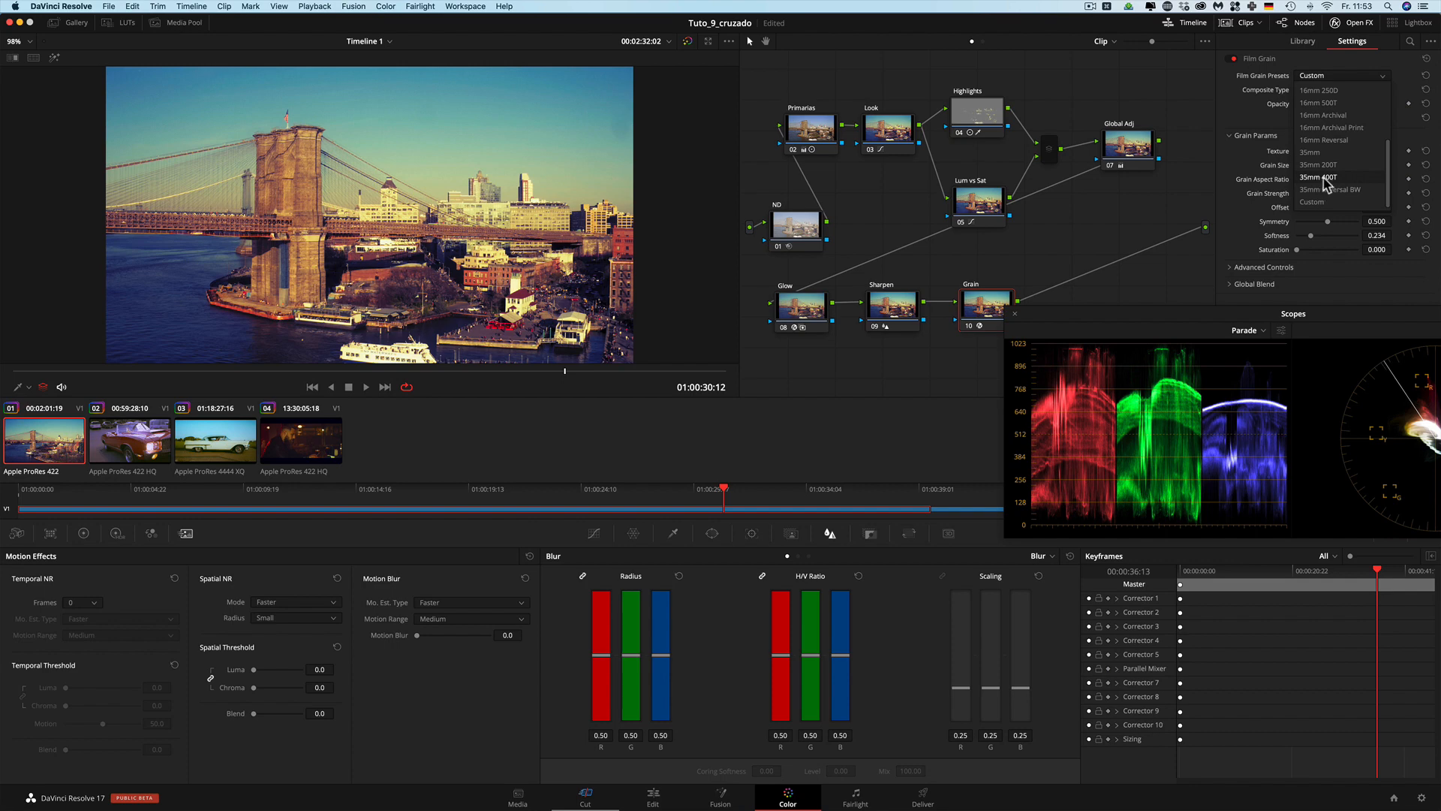
left_click(1280, 156)
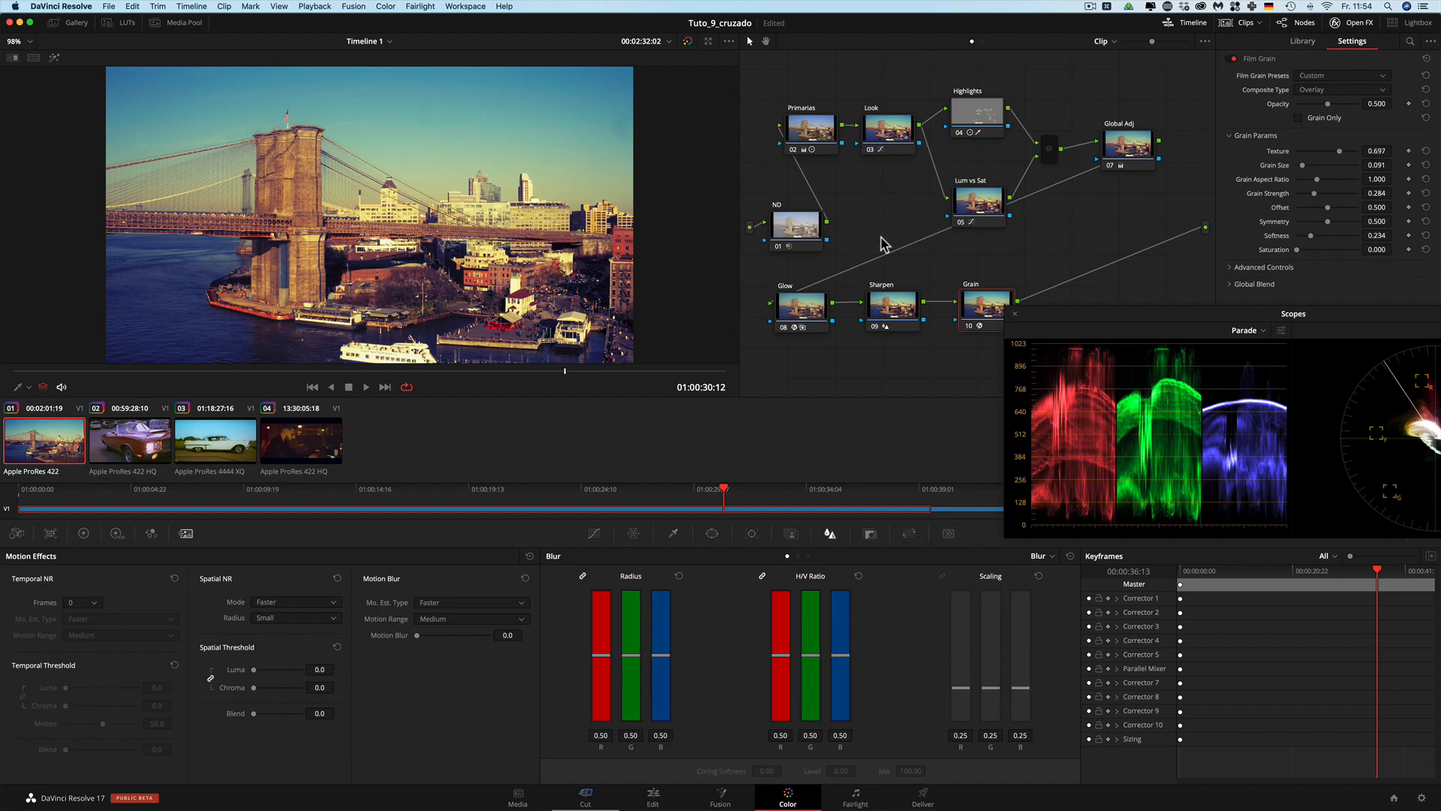
Step: Bypass all of the clip's grading nodes to view the ungraded image
key("shift+d")
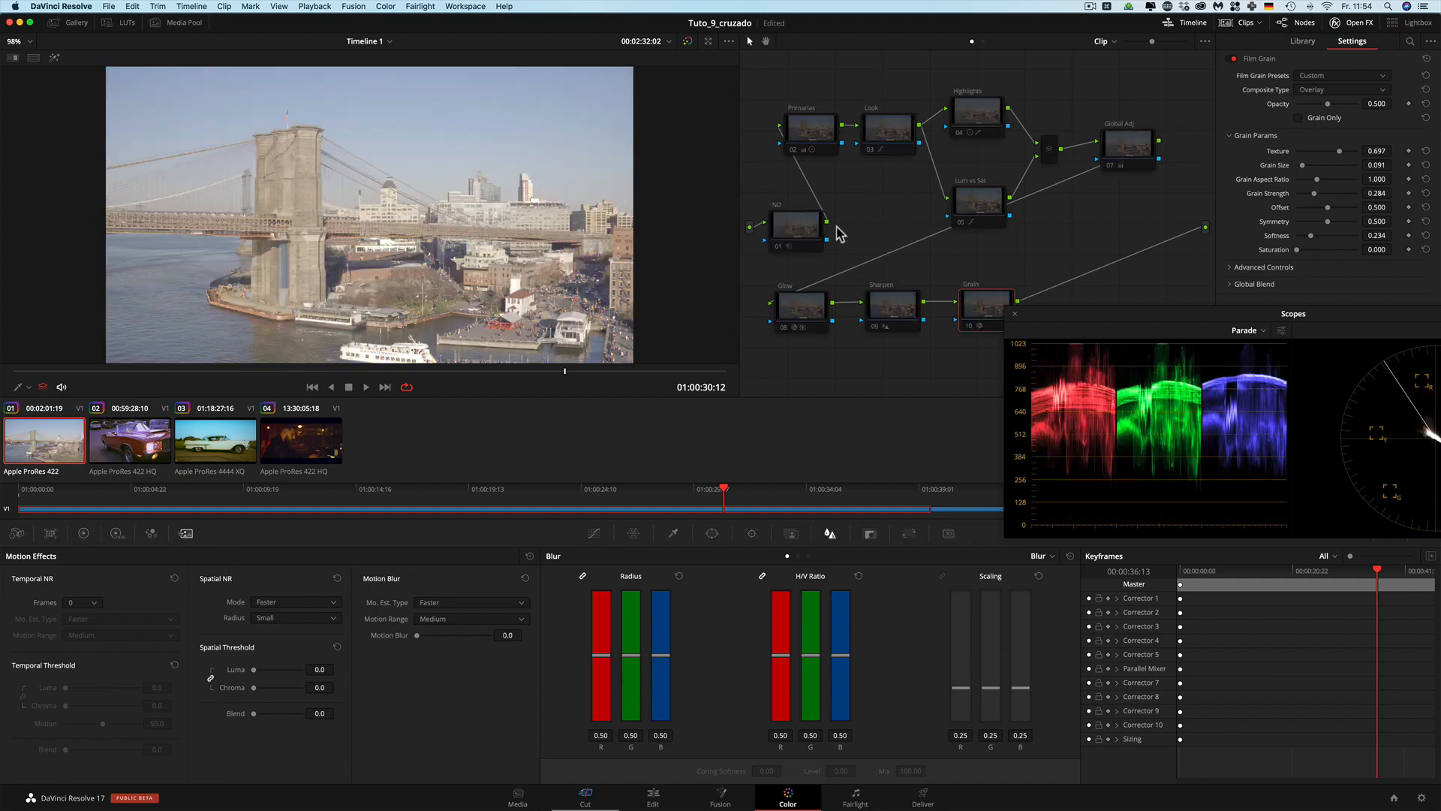
Step: Enable the Primarias node to check its effect, and turn all of the bridge clip's grading nodes back on
left_click(793, 150)
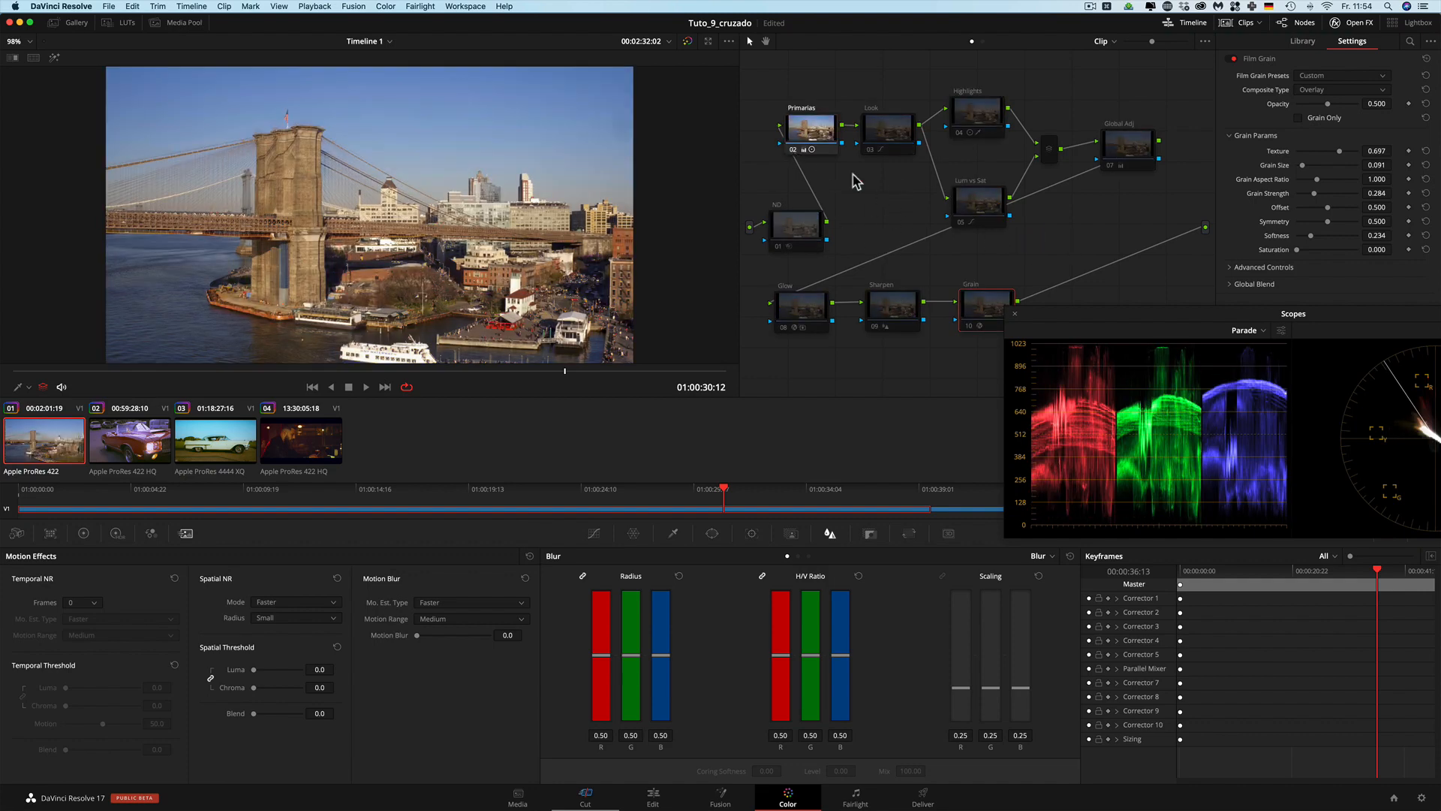
key("alt+d")
key("shift+d")
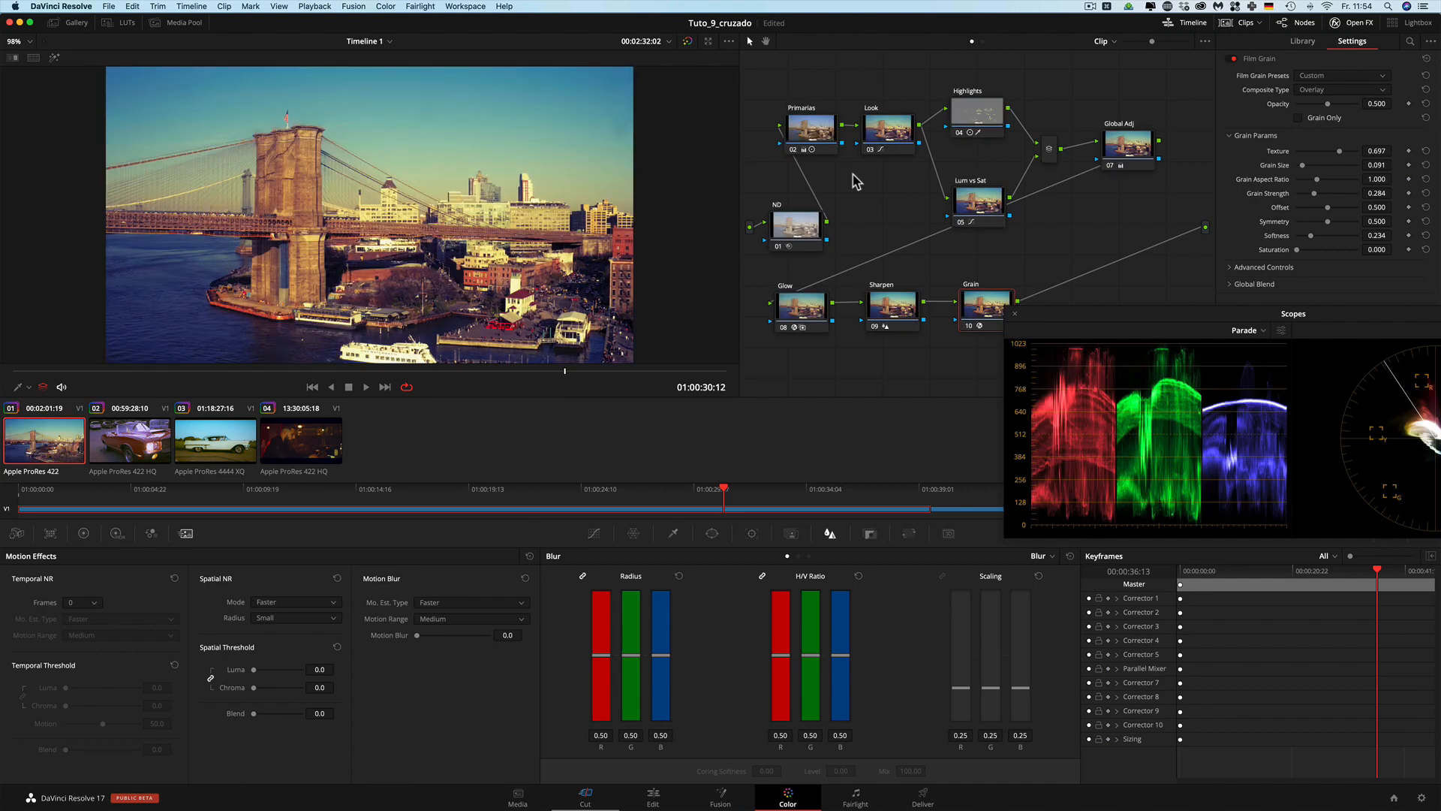
Step: Switch to the red convertible clip, hide the effects library and reposition the scopes window
left_click(150, 443)
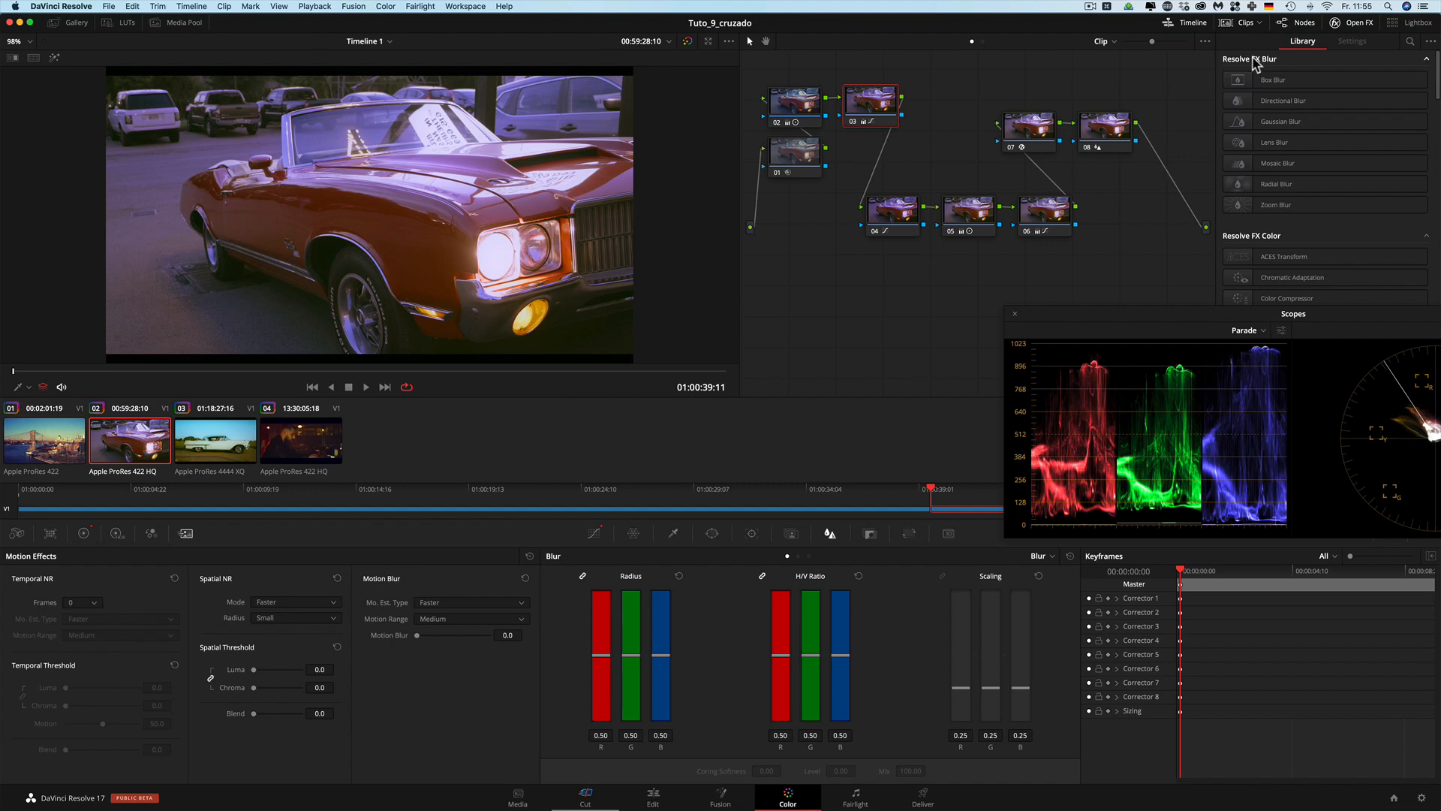
left_click(1334, 22)
left_click_drag(1123, 308, 1025, 291)
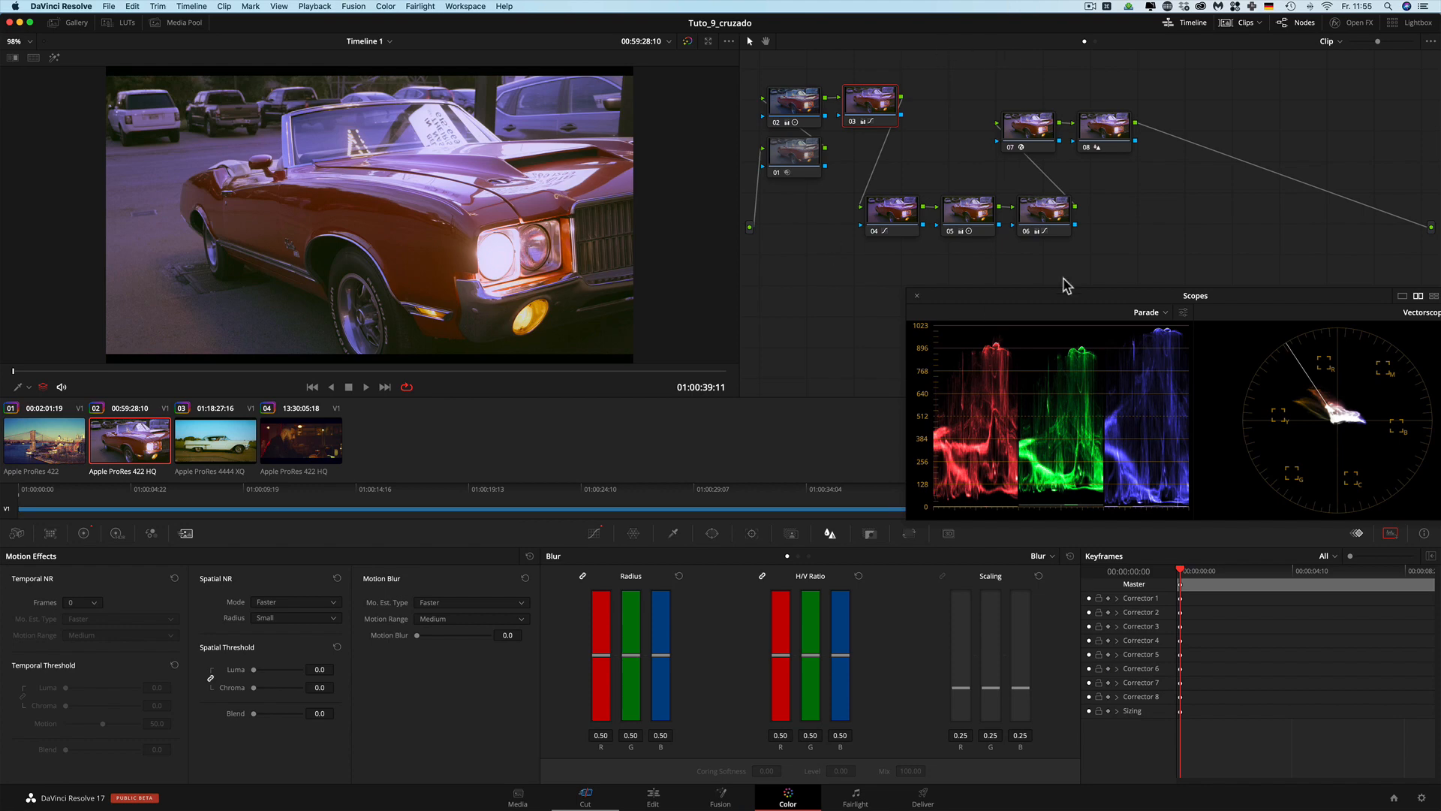
Step: Rearrange nodes 01 and 02 with the grade bypassed, and re-enable nodes 02 and 03
left_click_drag(788, 114, 777, 160)
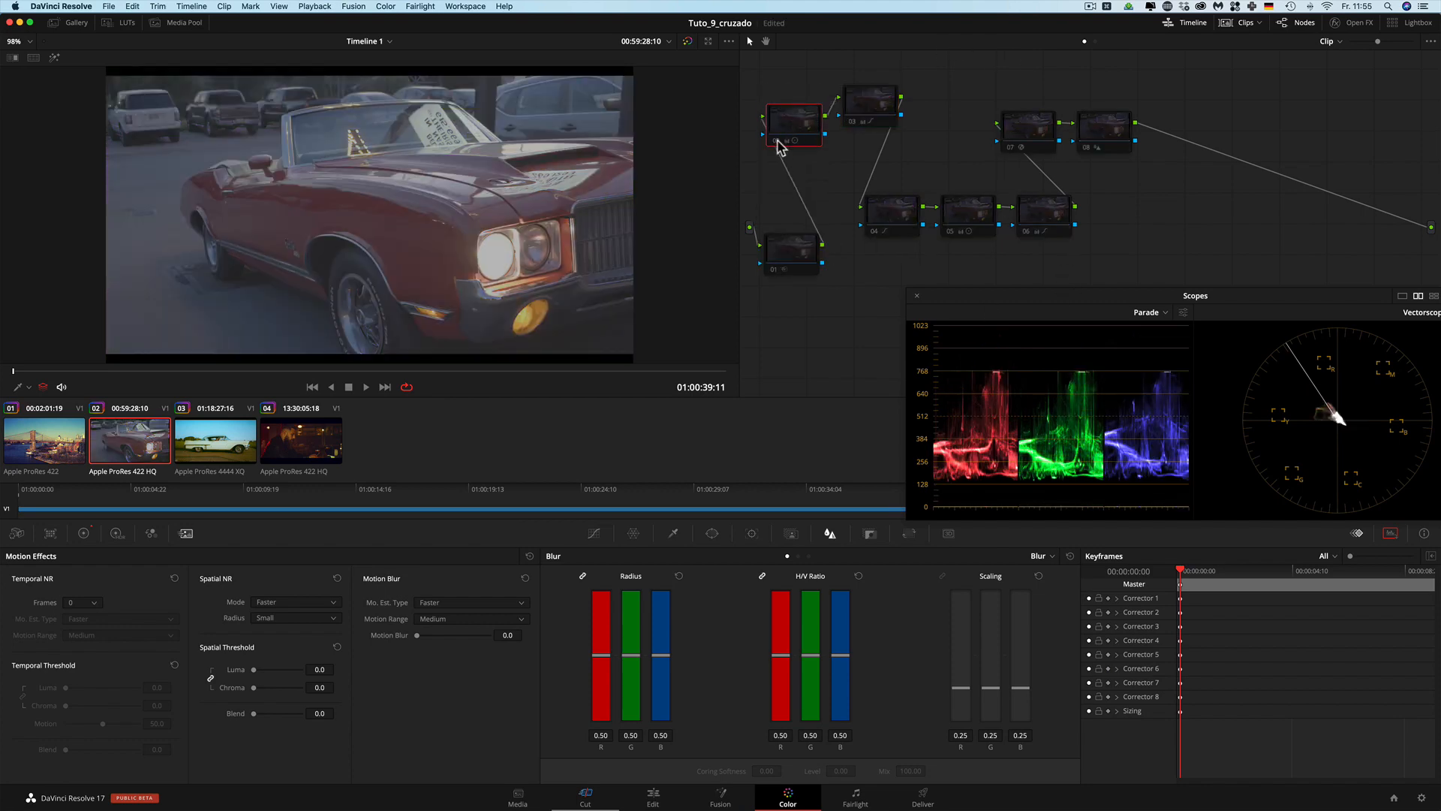
left_click(845, 126)
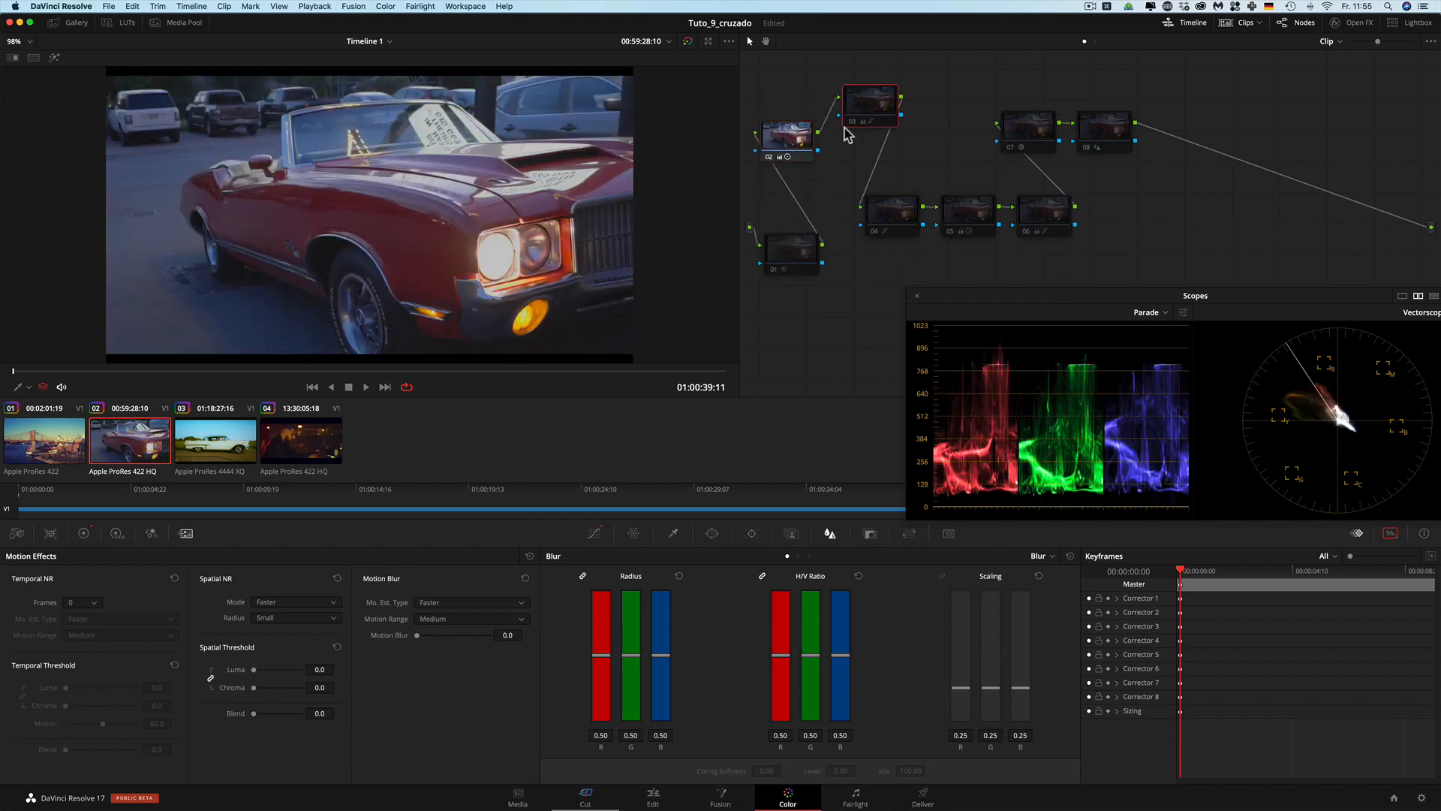
left_click(785, 146)
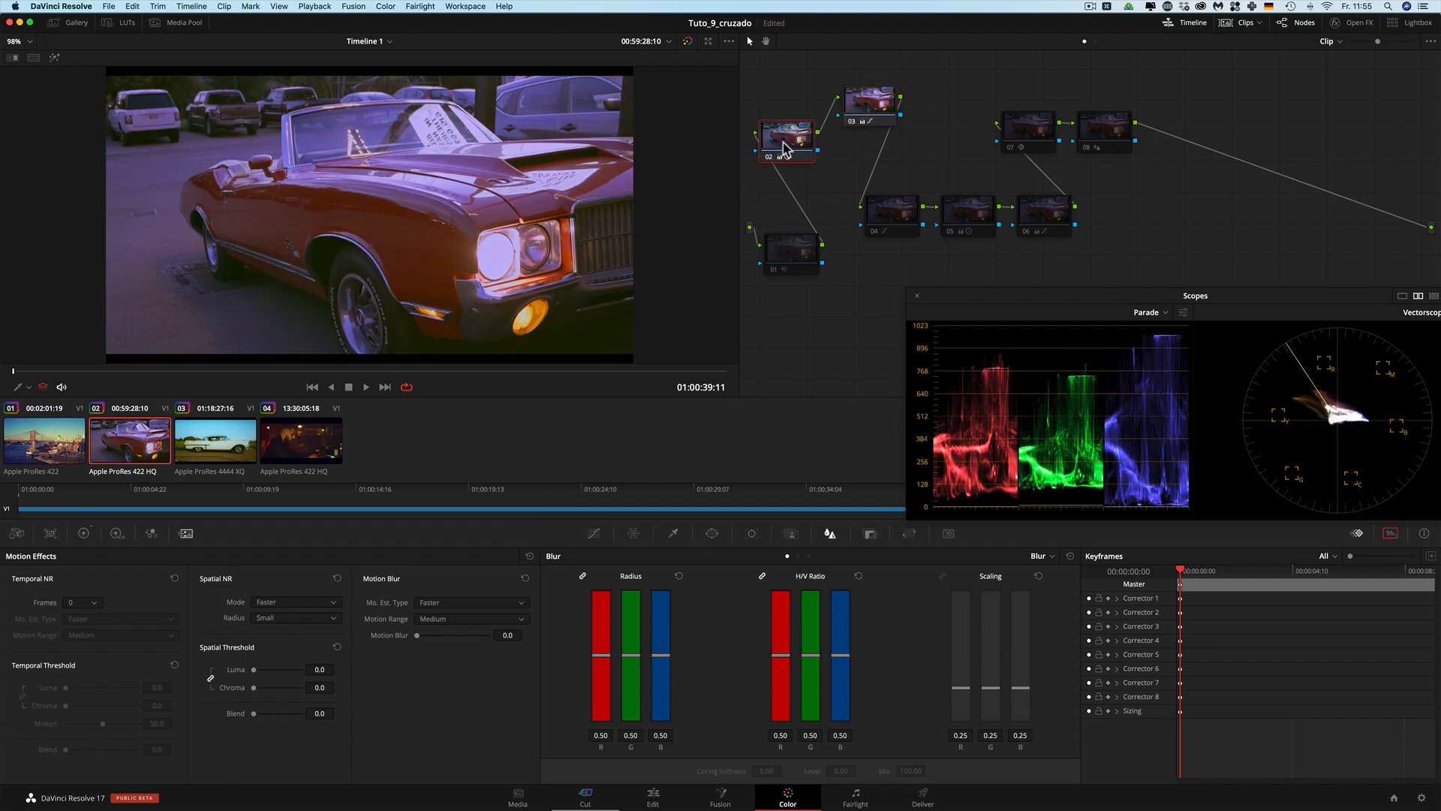
Step: Label node 02 Primarias and node 03 Look
right_click(785, 146)
left_click(811, 166)
type("Primarias")
key("Return")
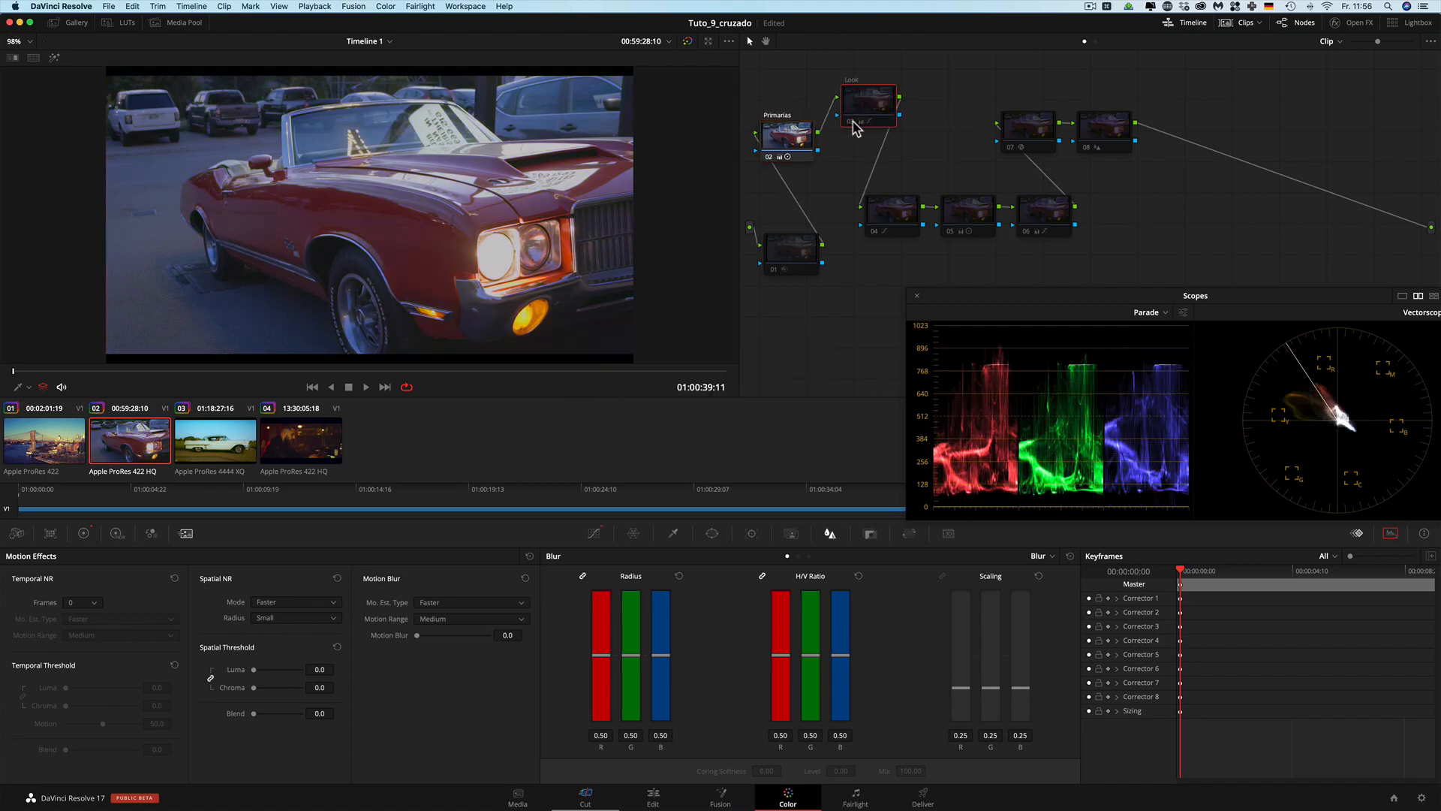
Step: Review the Look node's custom curves on the luma and red channels, including the red control points
left_click(594, 533)
left_click(778, 555)
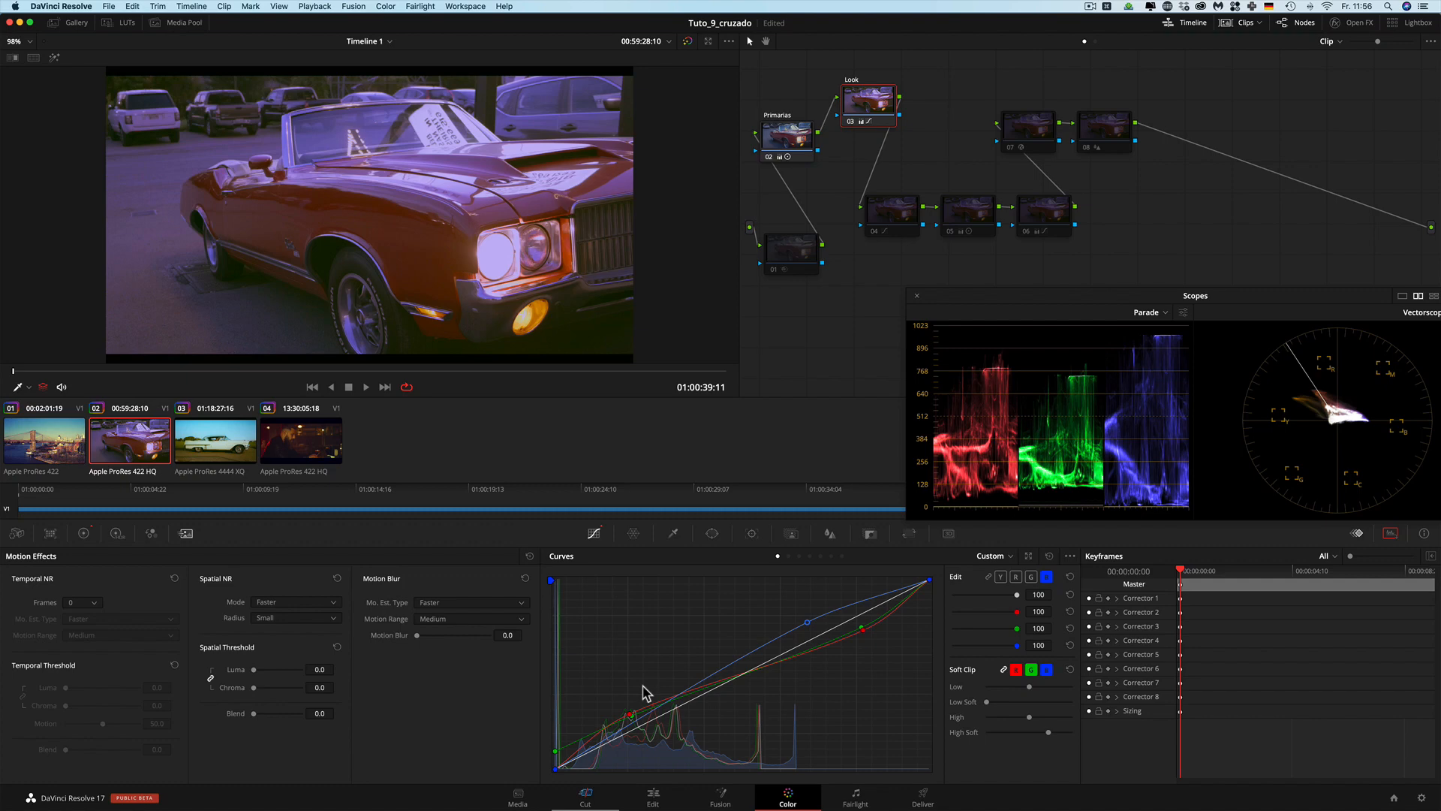
left_click(1000, 576)
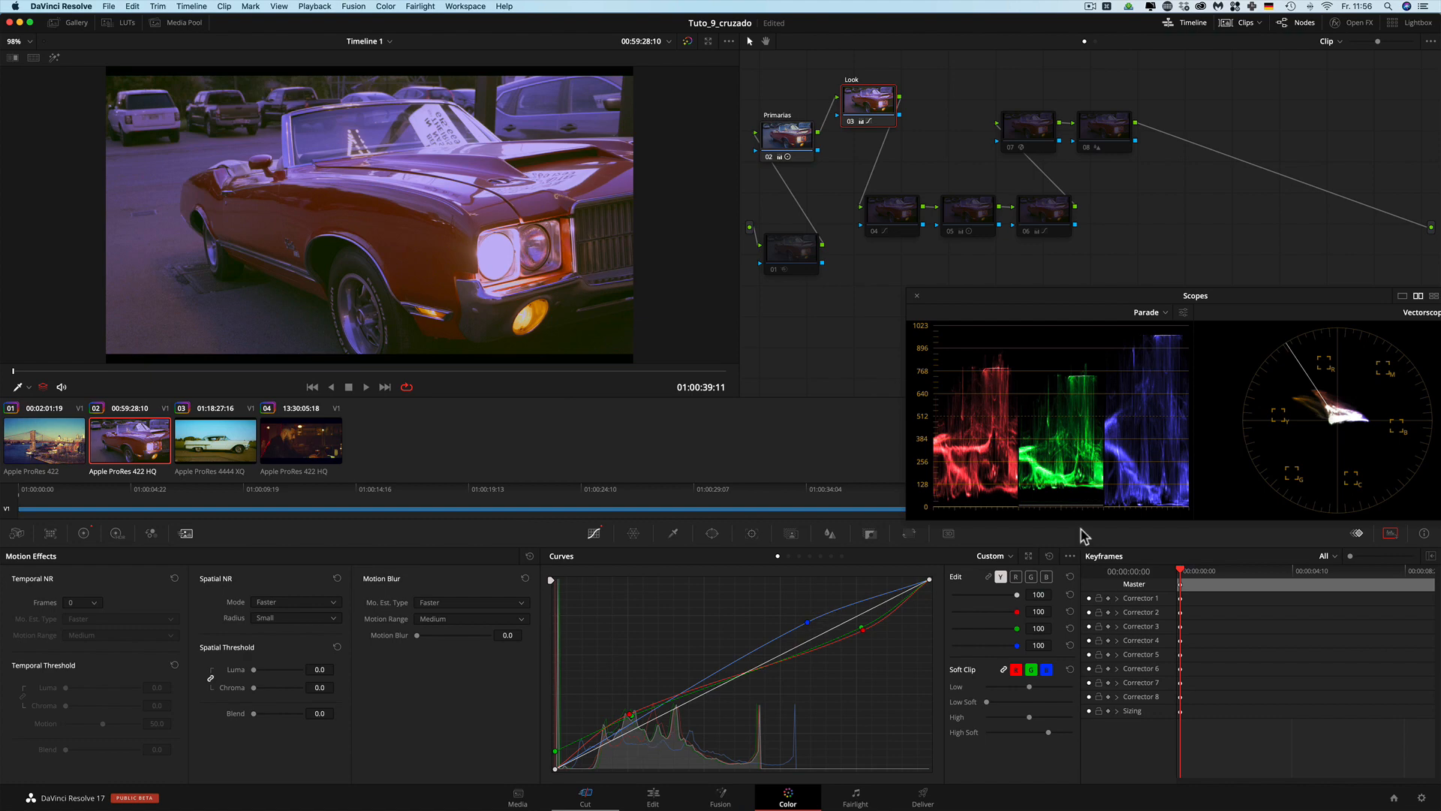
left_click(1016, 576)
left_click_drag(629, 715, 629, 715)
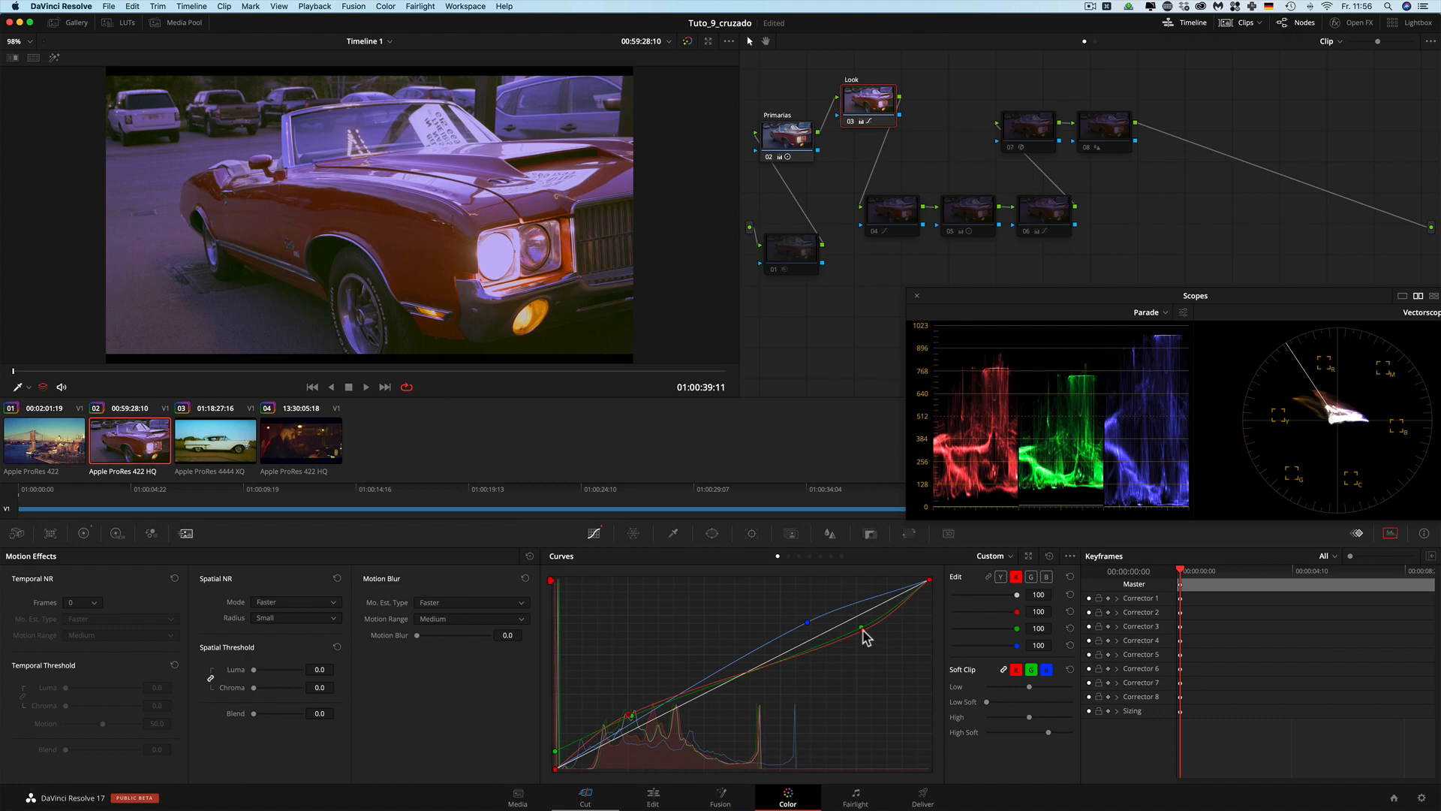
Step: Go through the Look node's green and blue curves, slightly nudging the green shadow point and the blue highlight point
left_click(1030, 577)
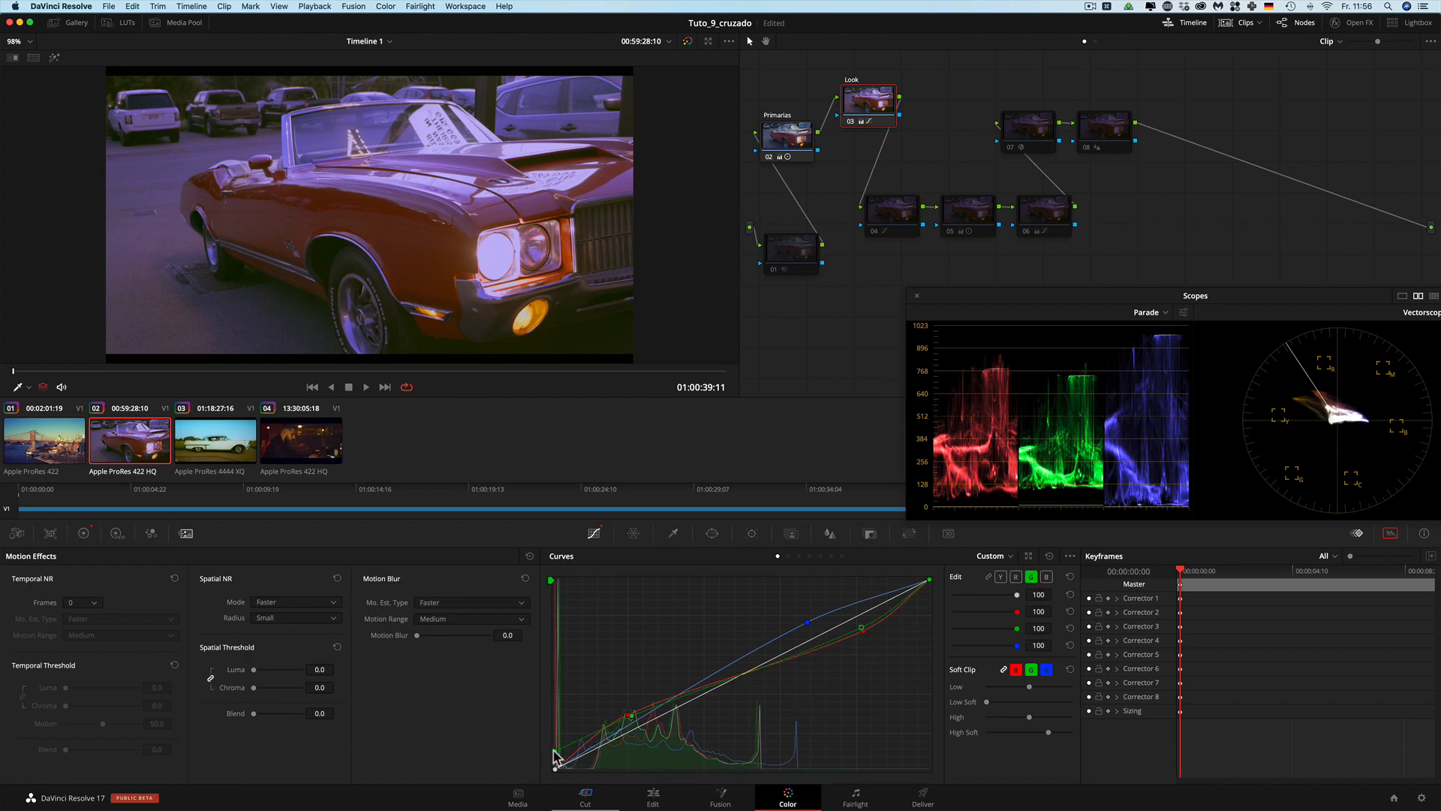
left_click_drag(555, 752, 555, 750)
left_click_drag(631, 716, 628, 714)
left_click_drag(861, 629, 861, 629)
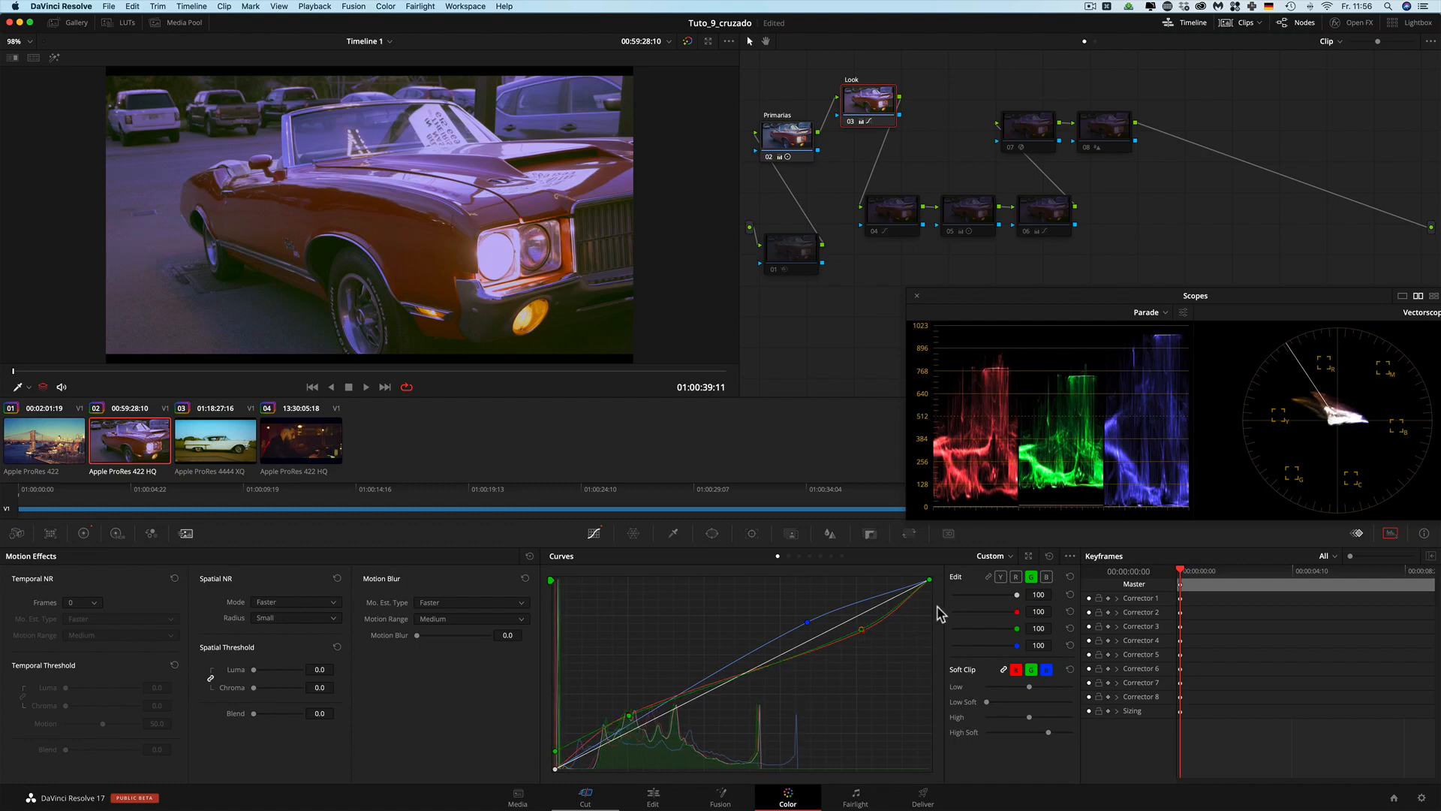
left_click(1046, 577)
left_click_drag(808, 623, 805, 622)
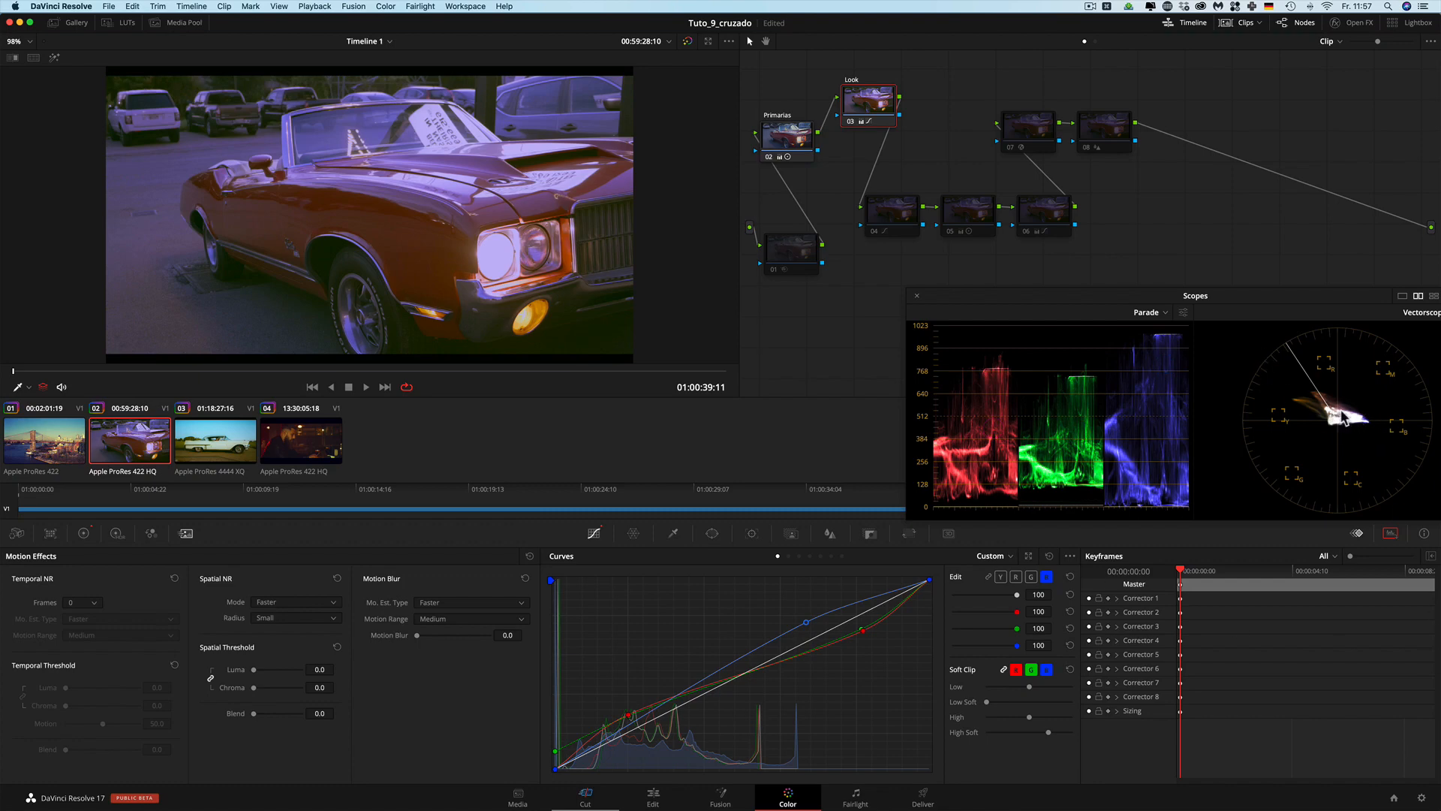
Step: Enable node 04 and label it Curvas
left_click(886, 227)
left_click(875, 233)
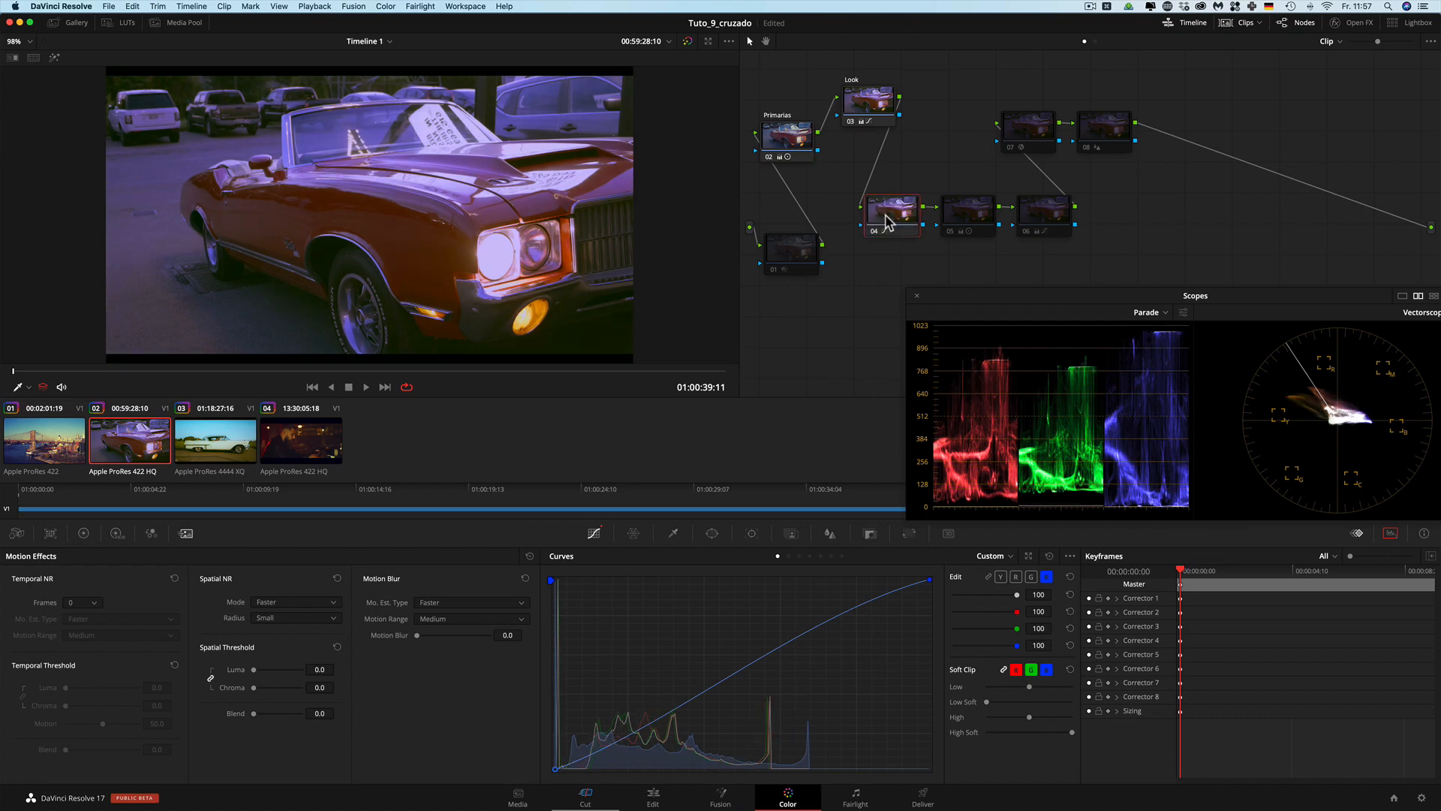
right_click(886, 215)
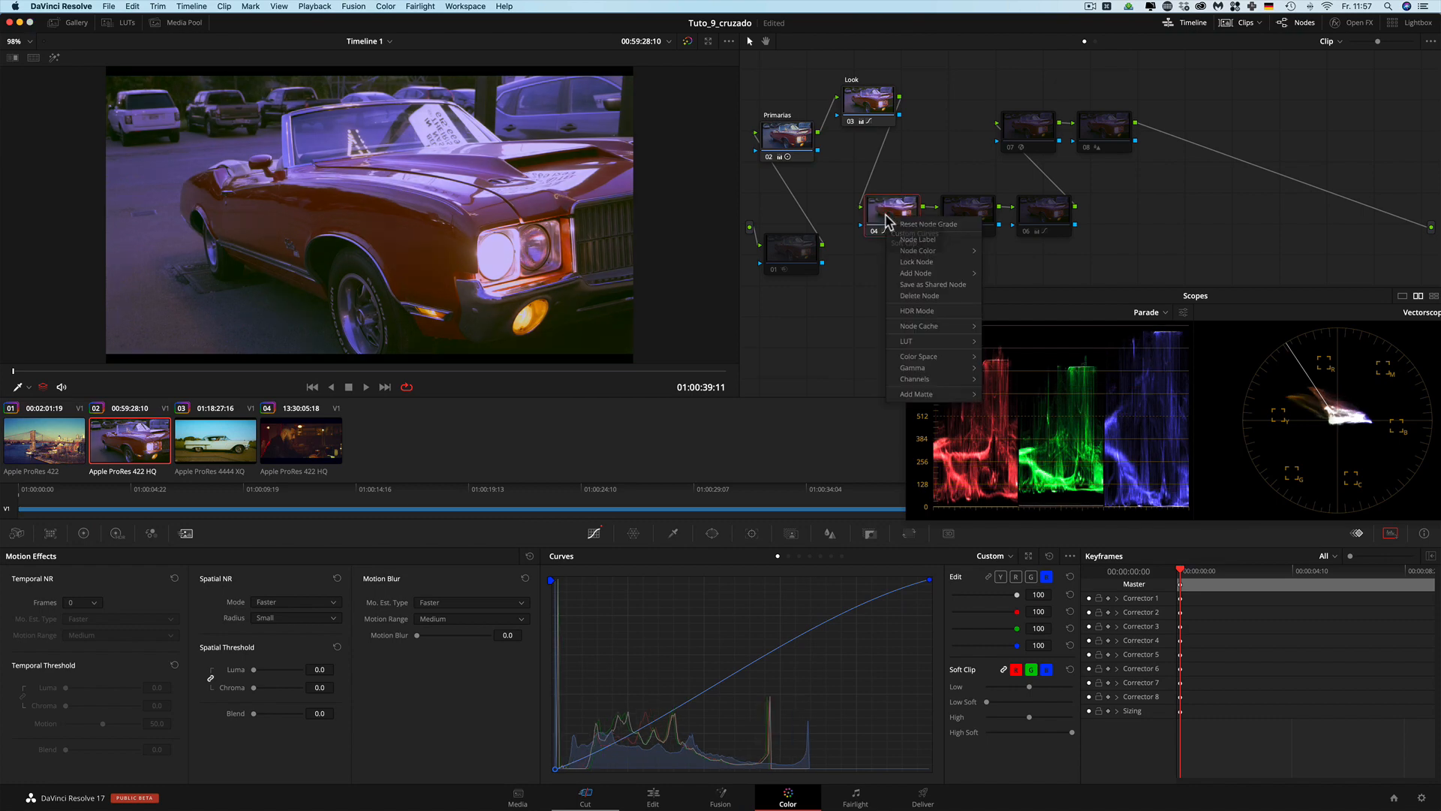
left_click(917, 239)
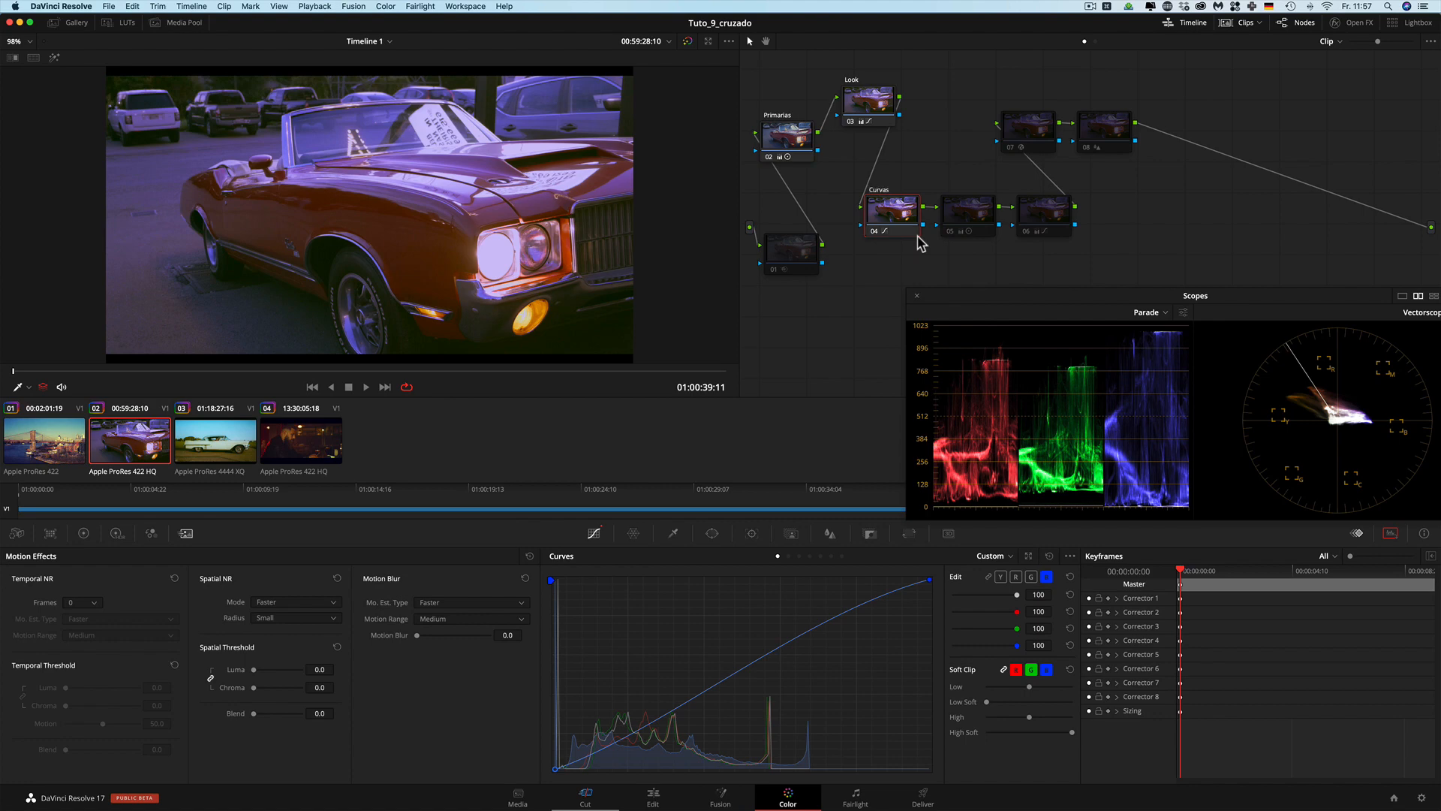
key("Return")
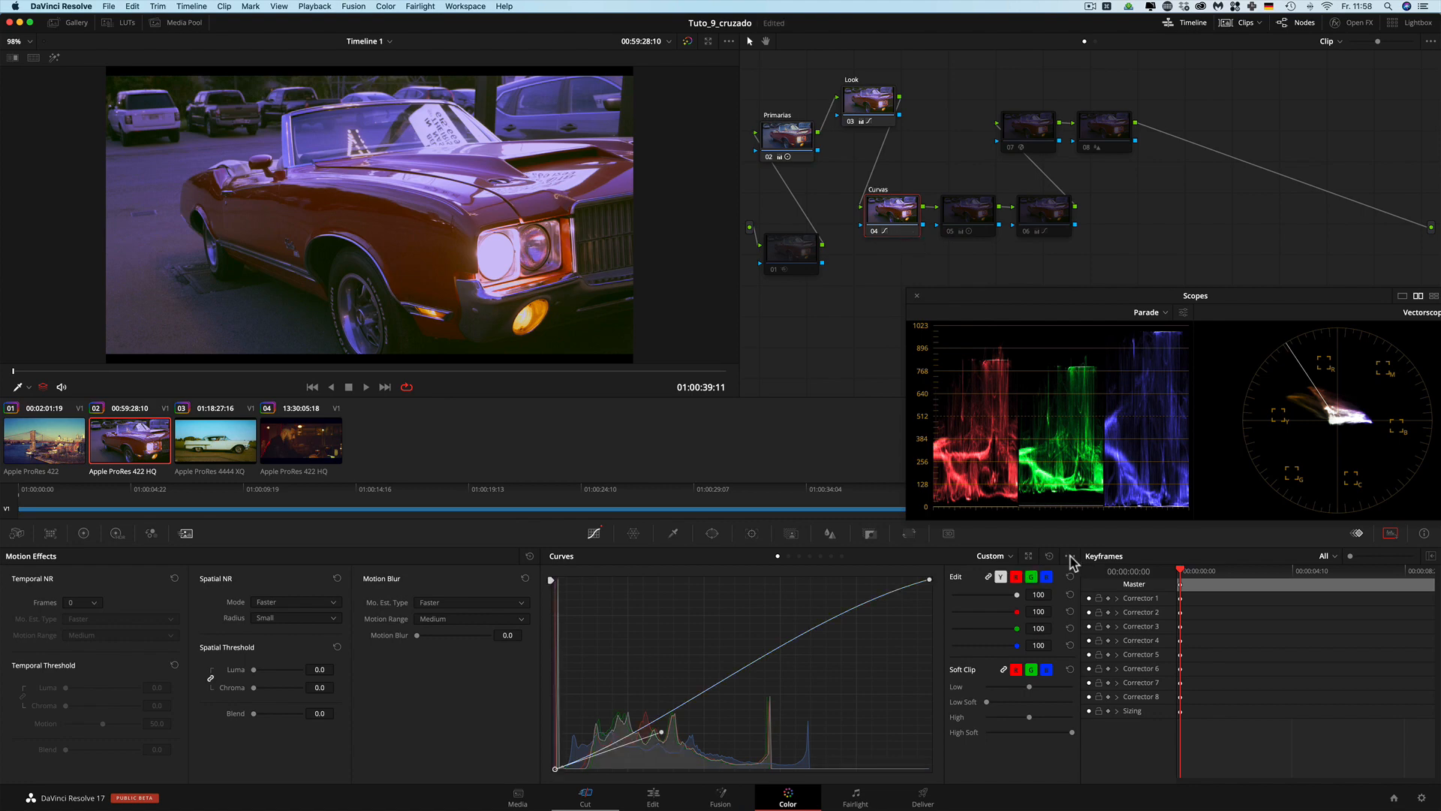
Step: Review the Curvas node's Editable Splines option, curve handles and primary wheels, and compare the image with the node off and on
left_click(1070, 555)
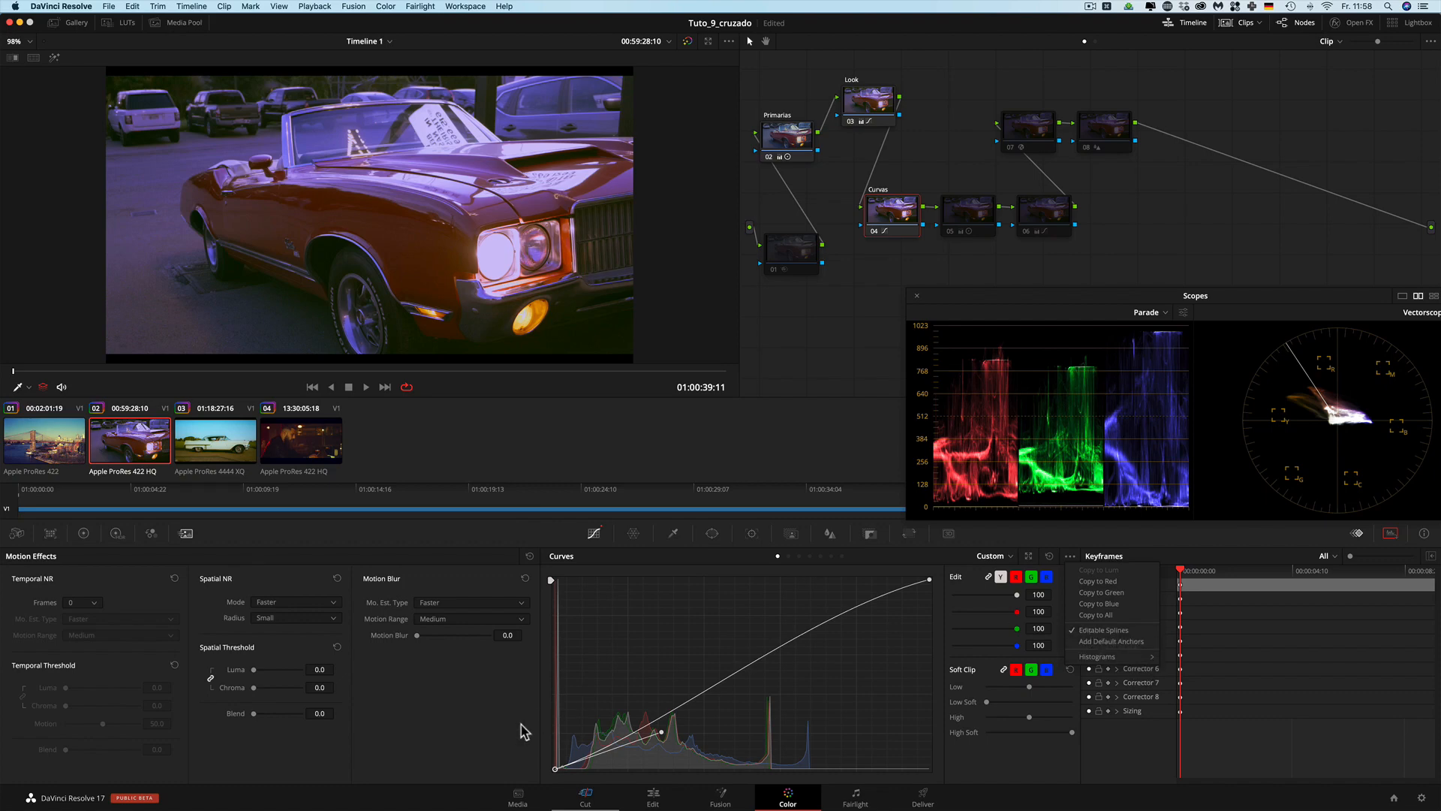
left_click(661, 734)
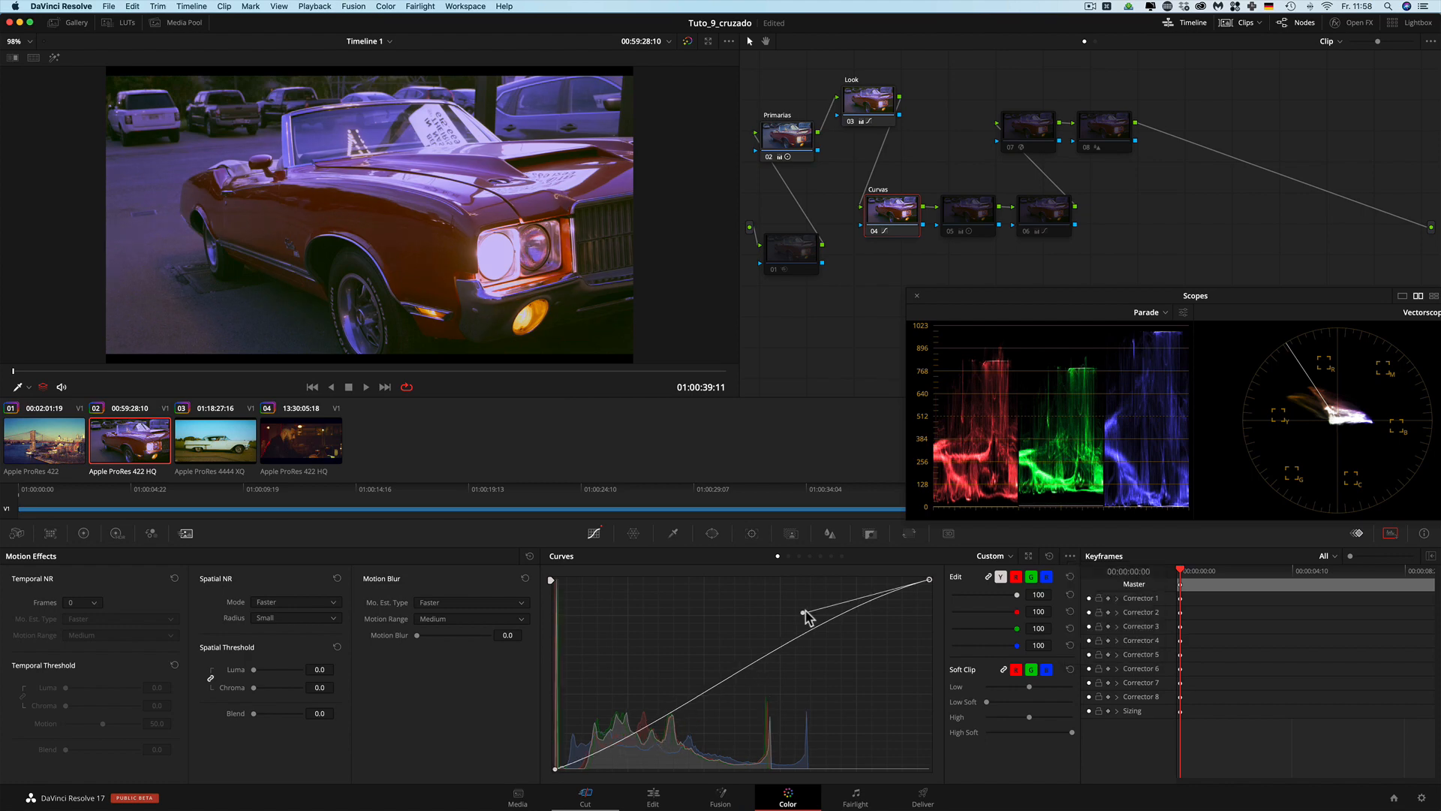
left_click(83, 534)
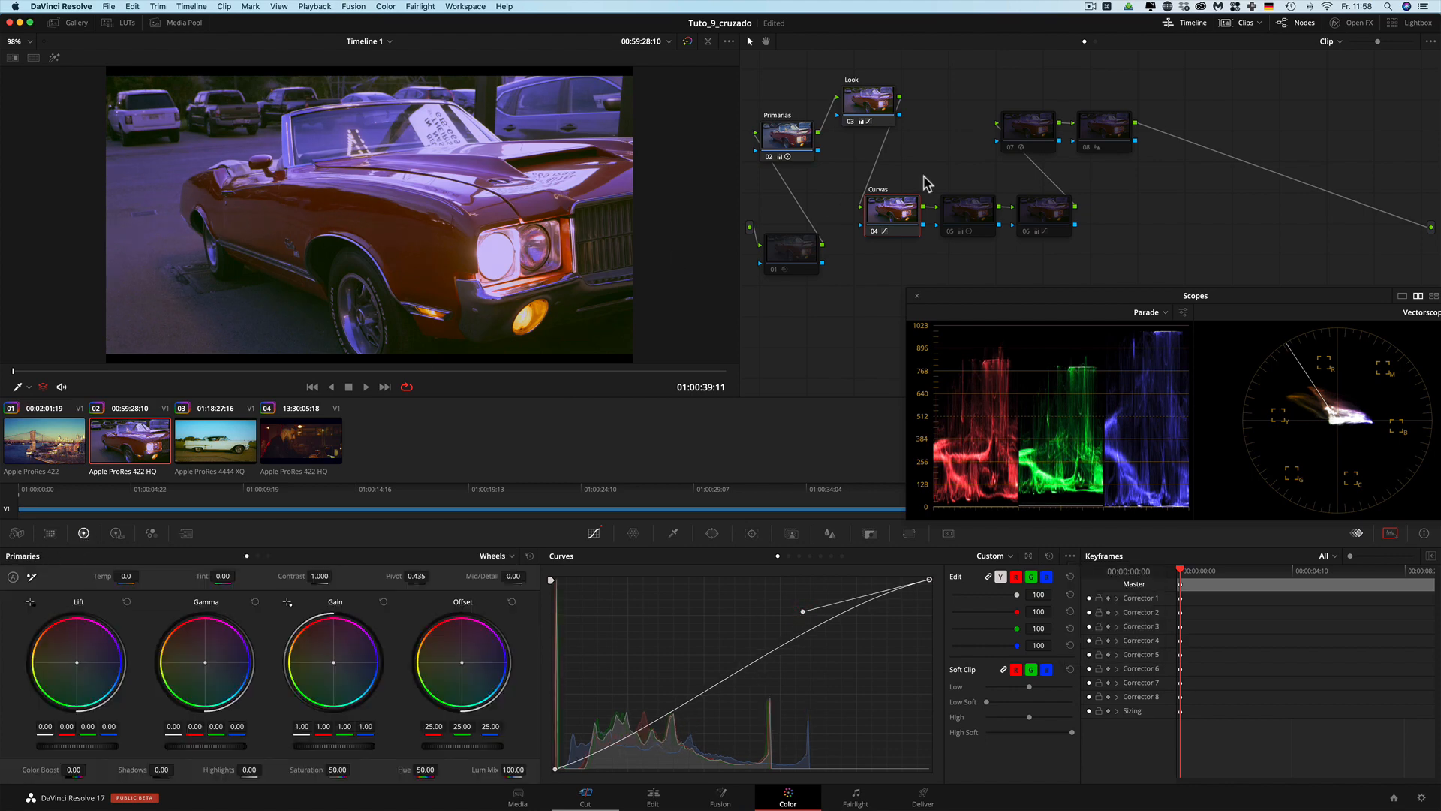
left_click(874, 232)
left_click(875, 232)
Step: Enable node 05 and label it Temperatura
left_click(960, 212)
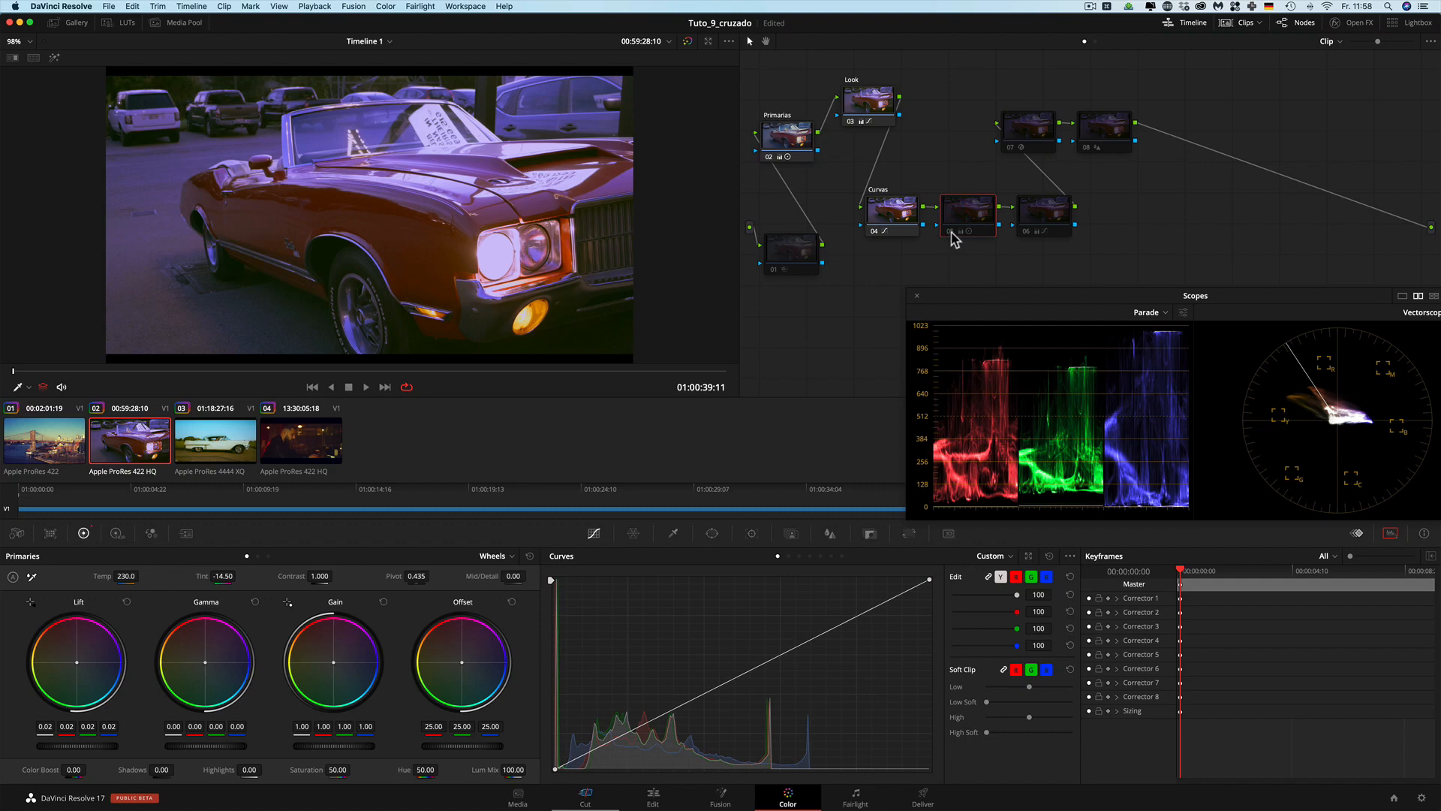
left_click(951, 232)
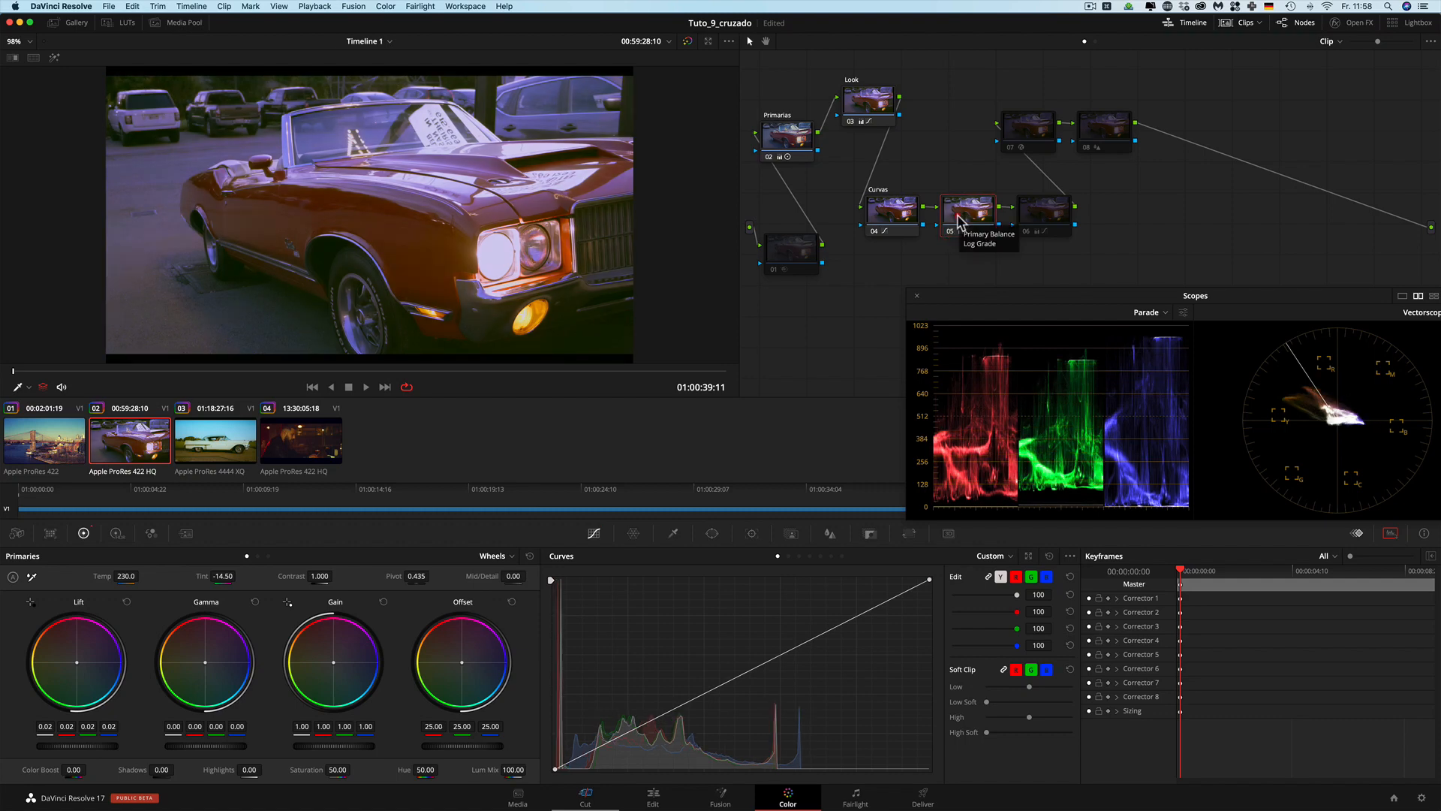
right_click(959, 223)
left_click(986, 244)
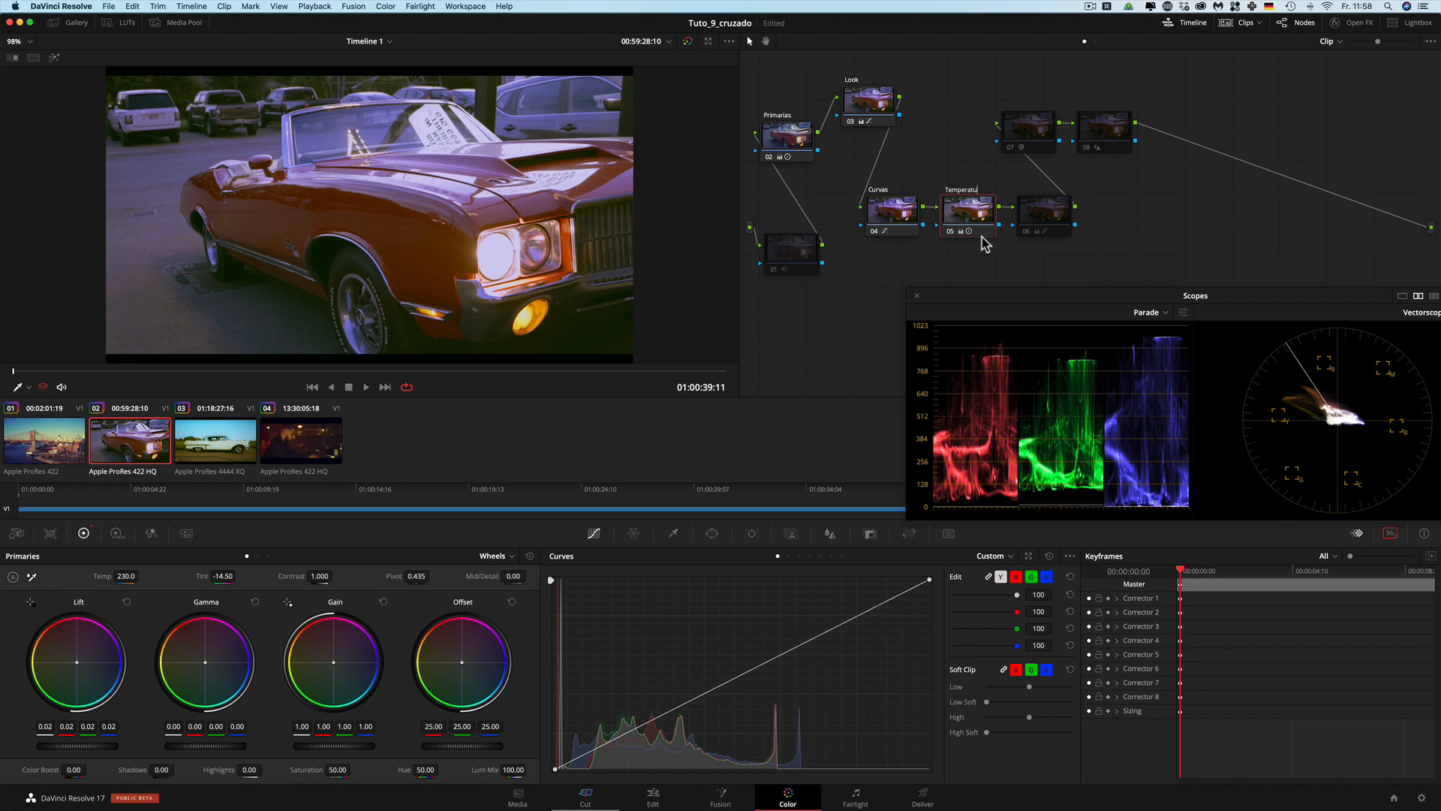
Step: Set the Temperatura node's Temp to 240.0 and Tint to -16.50, and compare the image with the node off and on
mouse_move(128, 583)
left_mouse_down()
mouse_move(142, 578)
mouse_move(125, 578)
left_mouse_up()
left_click_drag(229, 581, 235, 585)
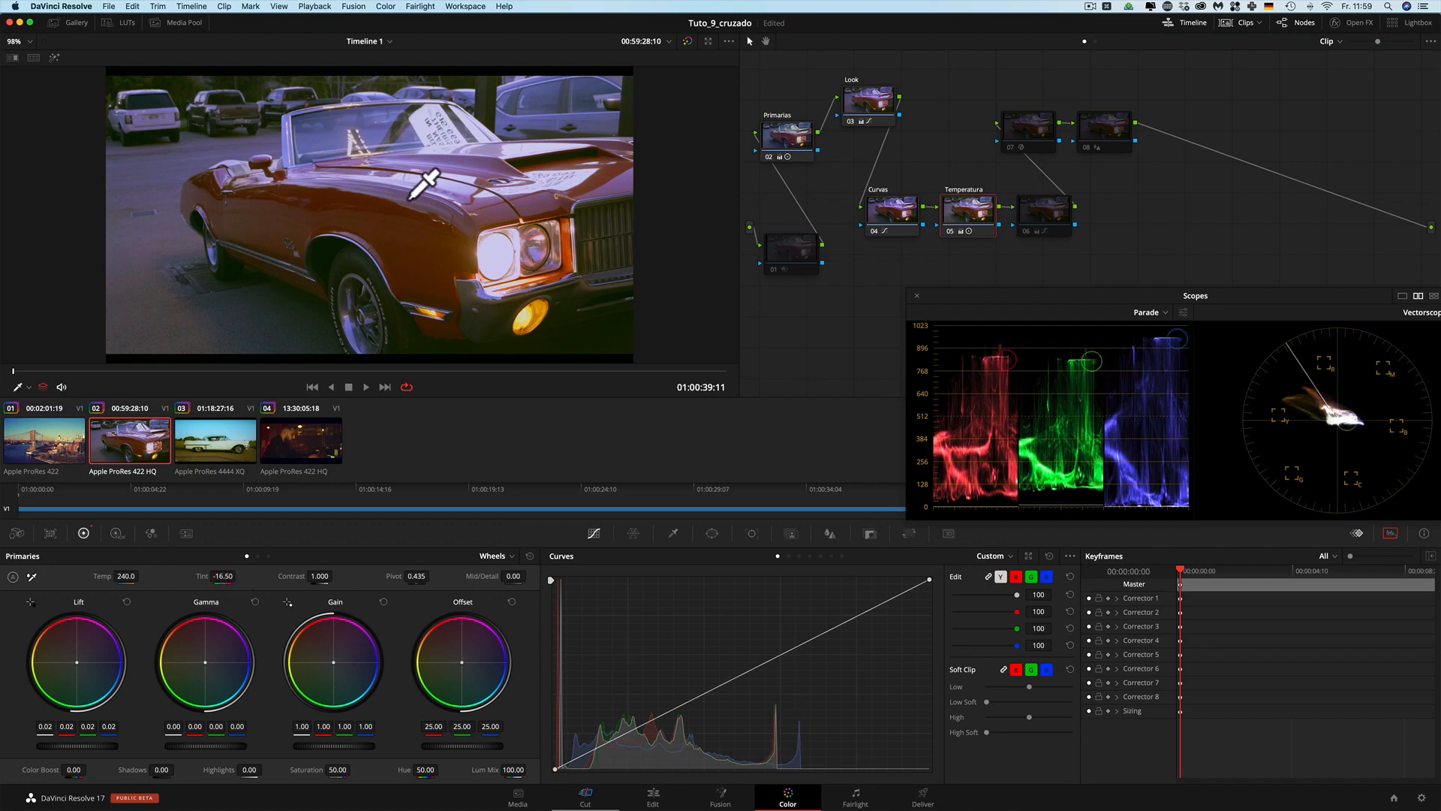
left_click(951, 233)
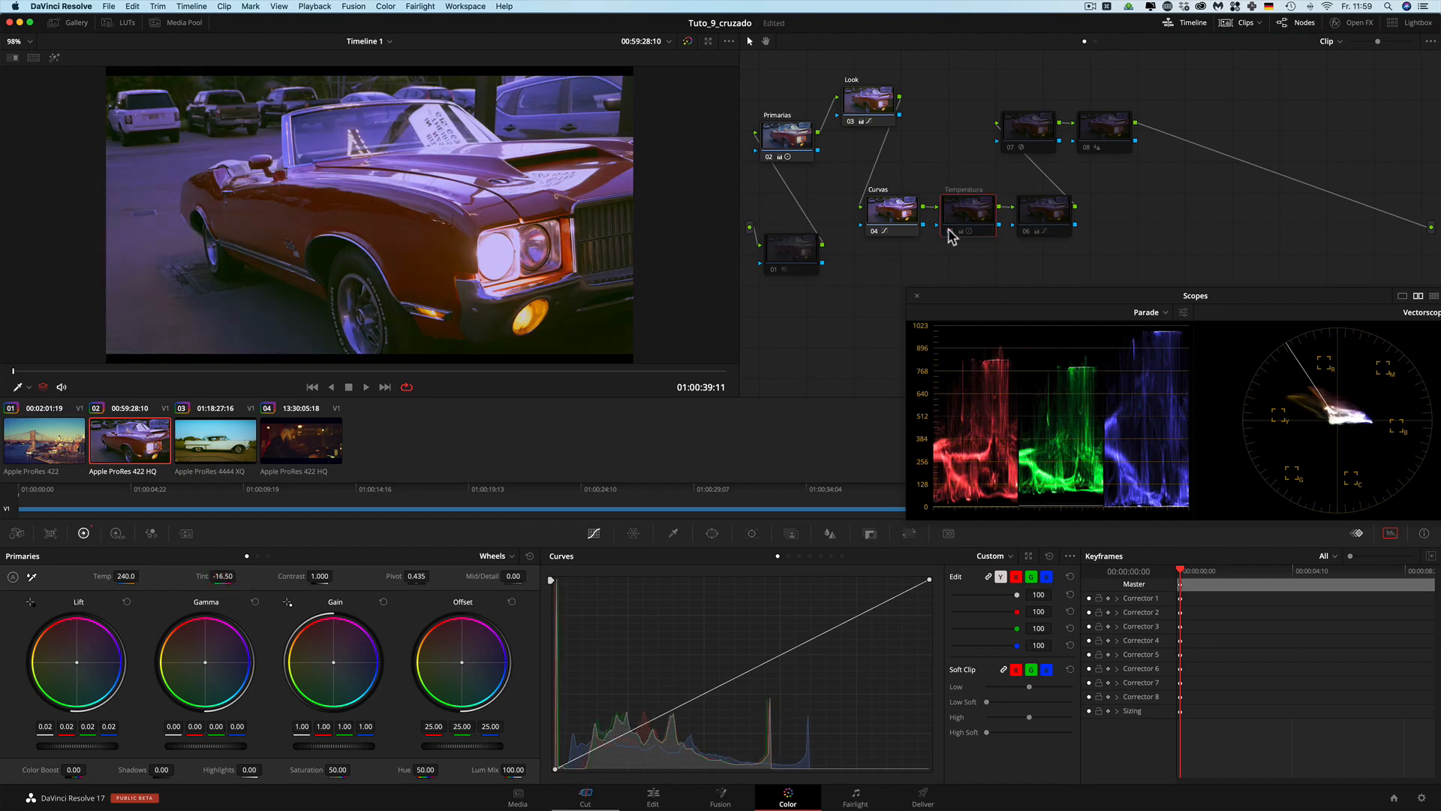
left_click(950, 233)
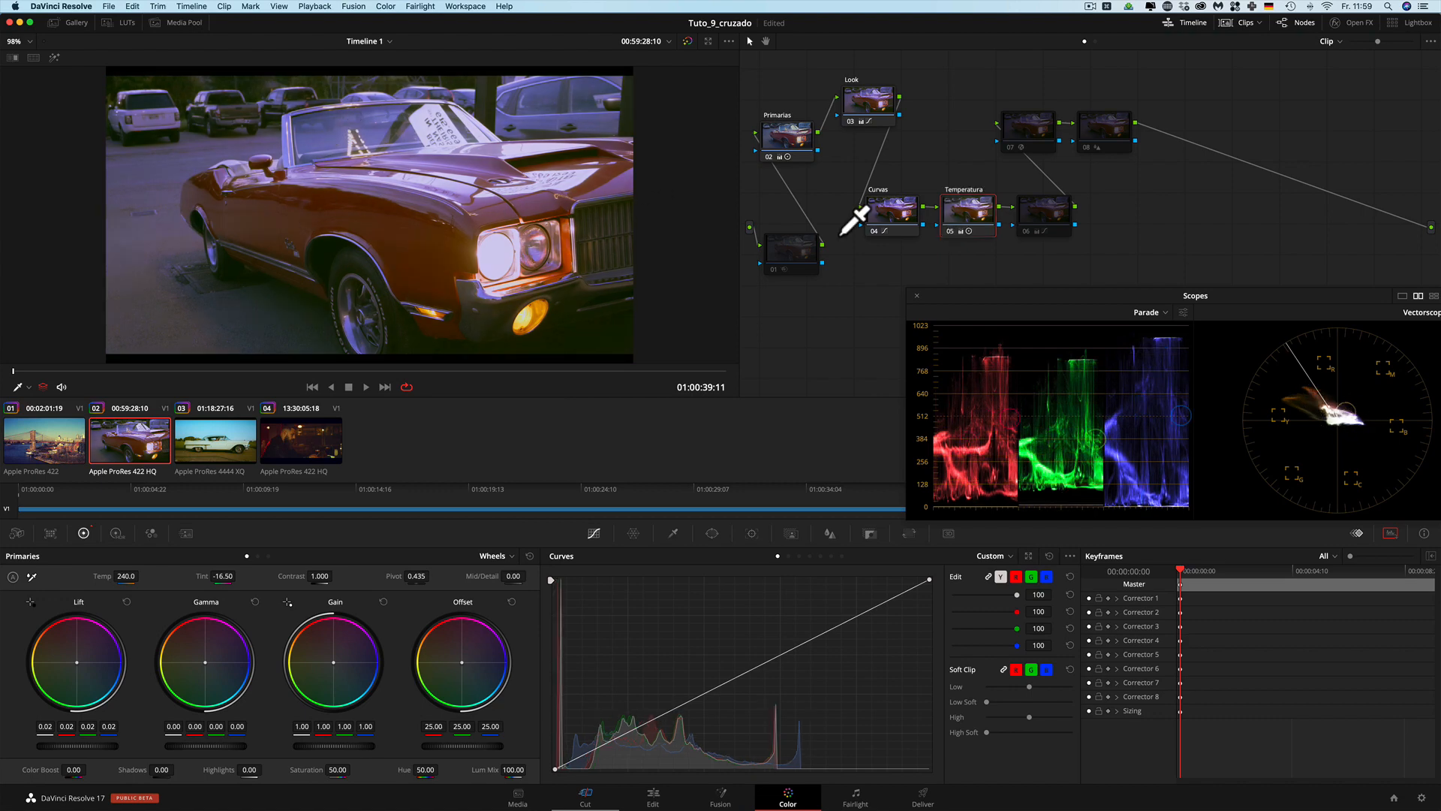
Step: Enable node 06 labelled as Global Adj, and review its Hue Vs Sat curve and Color Boost
left_click(1060, 216)
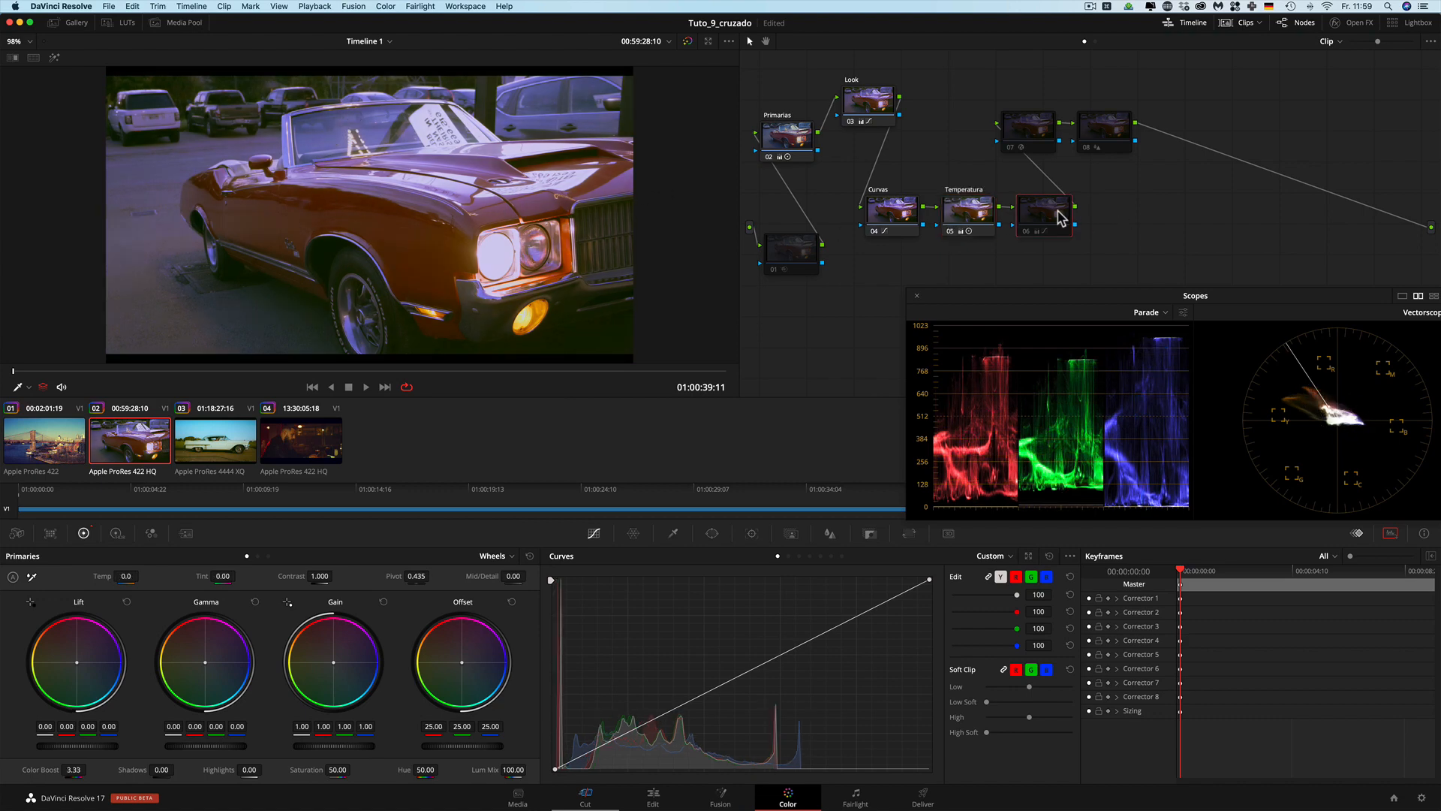
left_click(1025, 233)
right_click(1049, 219)
left_click(1074, 240)
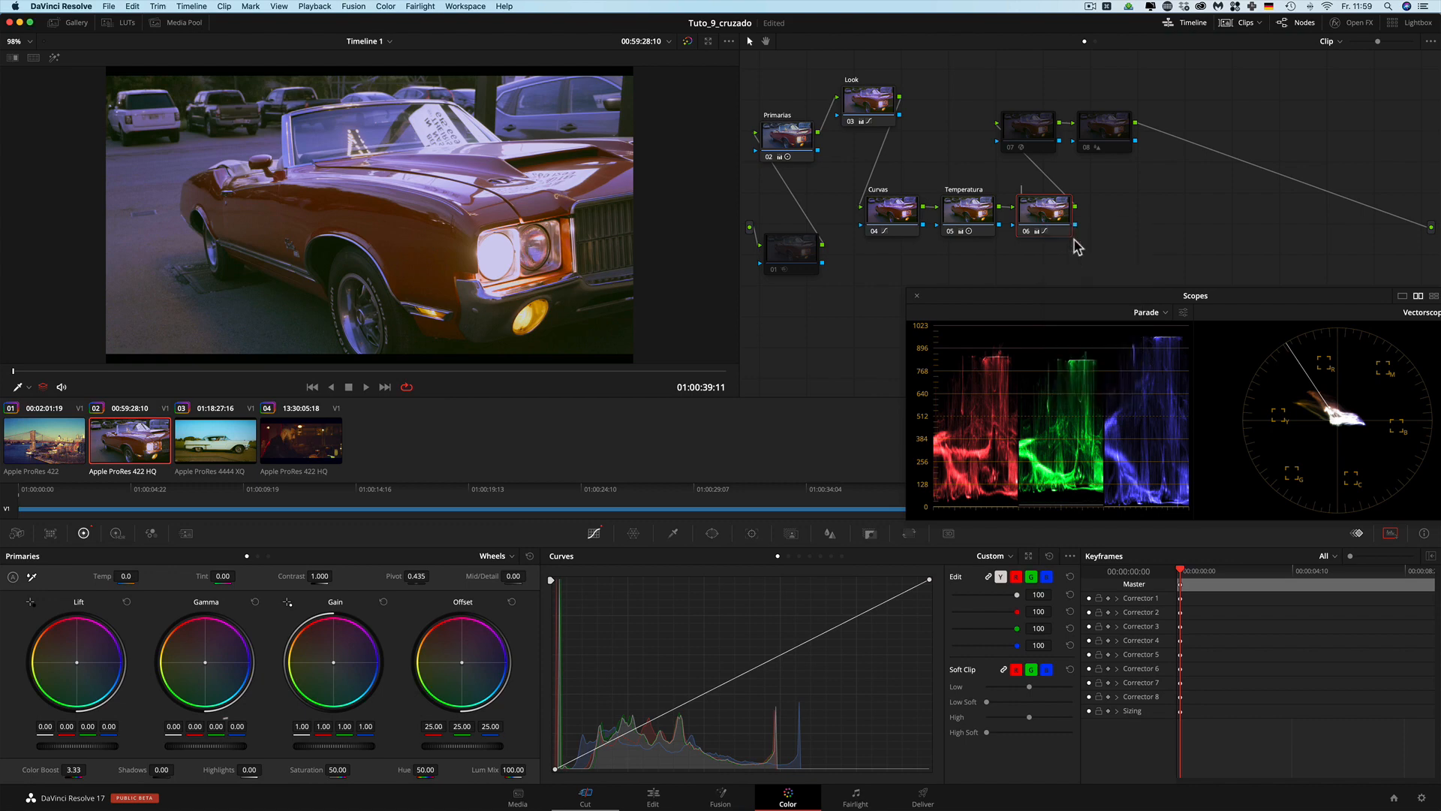
type("Global Adj")
key("Return")
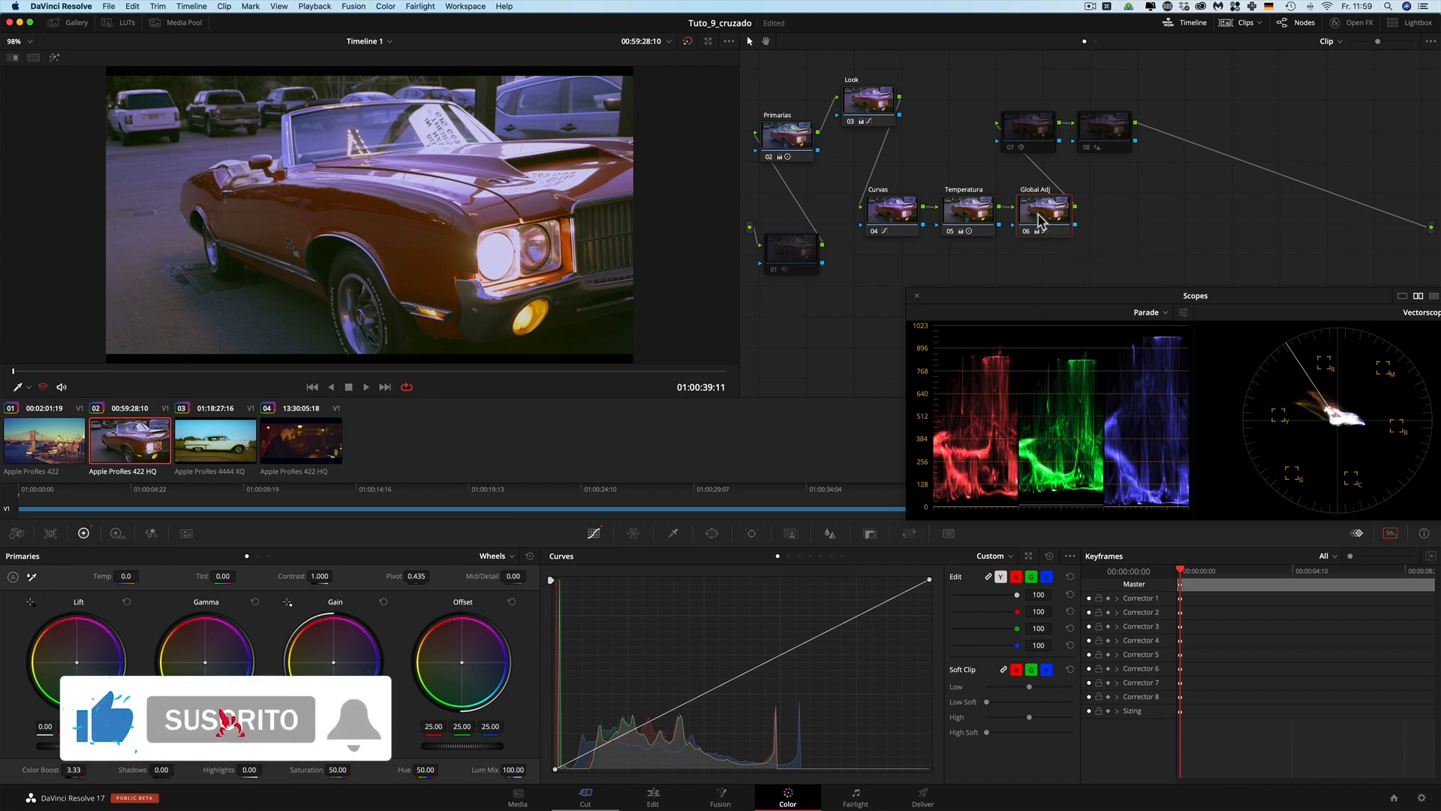
left_click(799, 556)
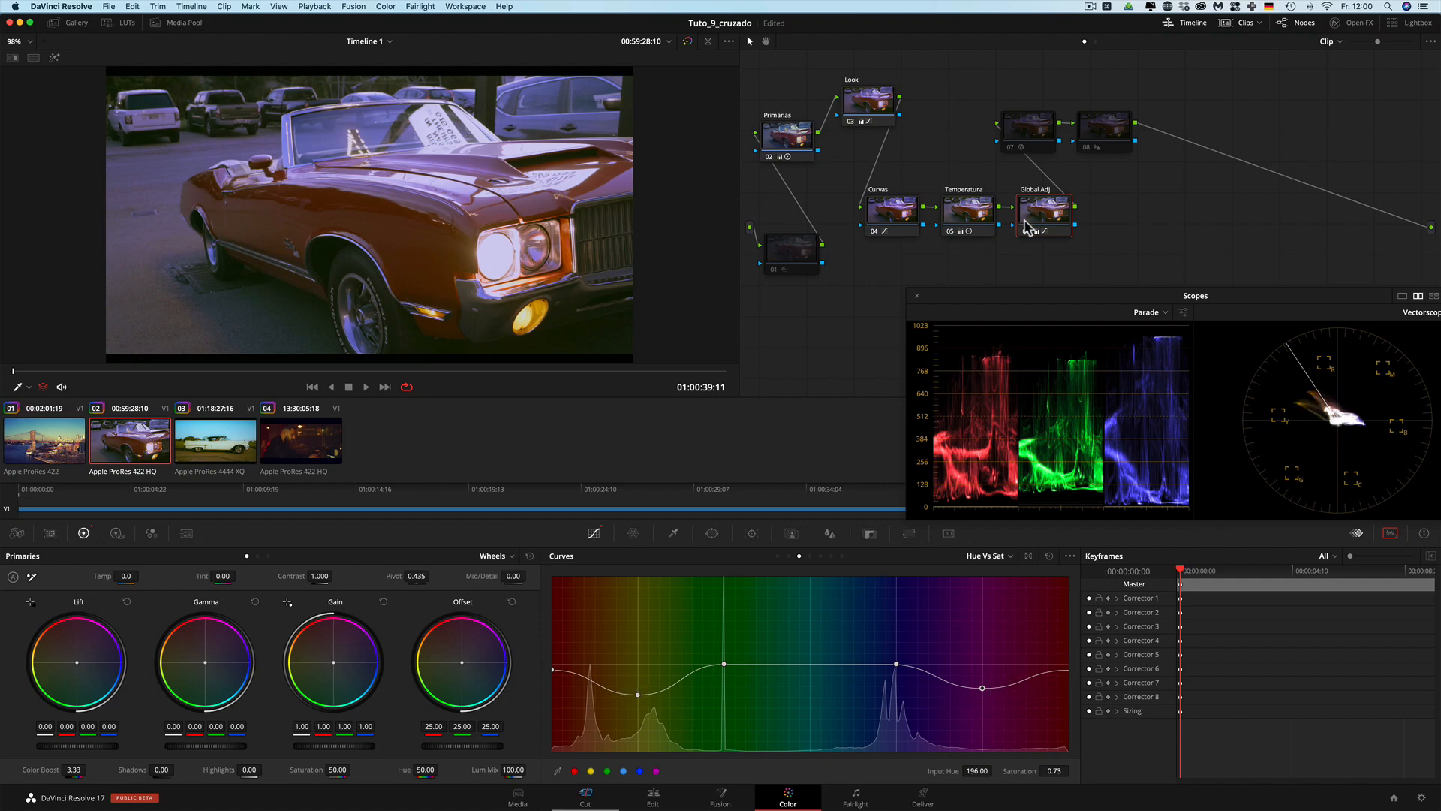
left_click_drag(63, 775, 69, 776)
Step: Enable node 01 labelled as Nd, and review its temporal and spatial noise reduction settings
left_click(776, 270)
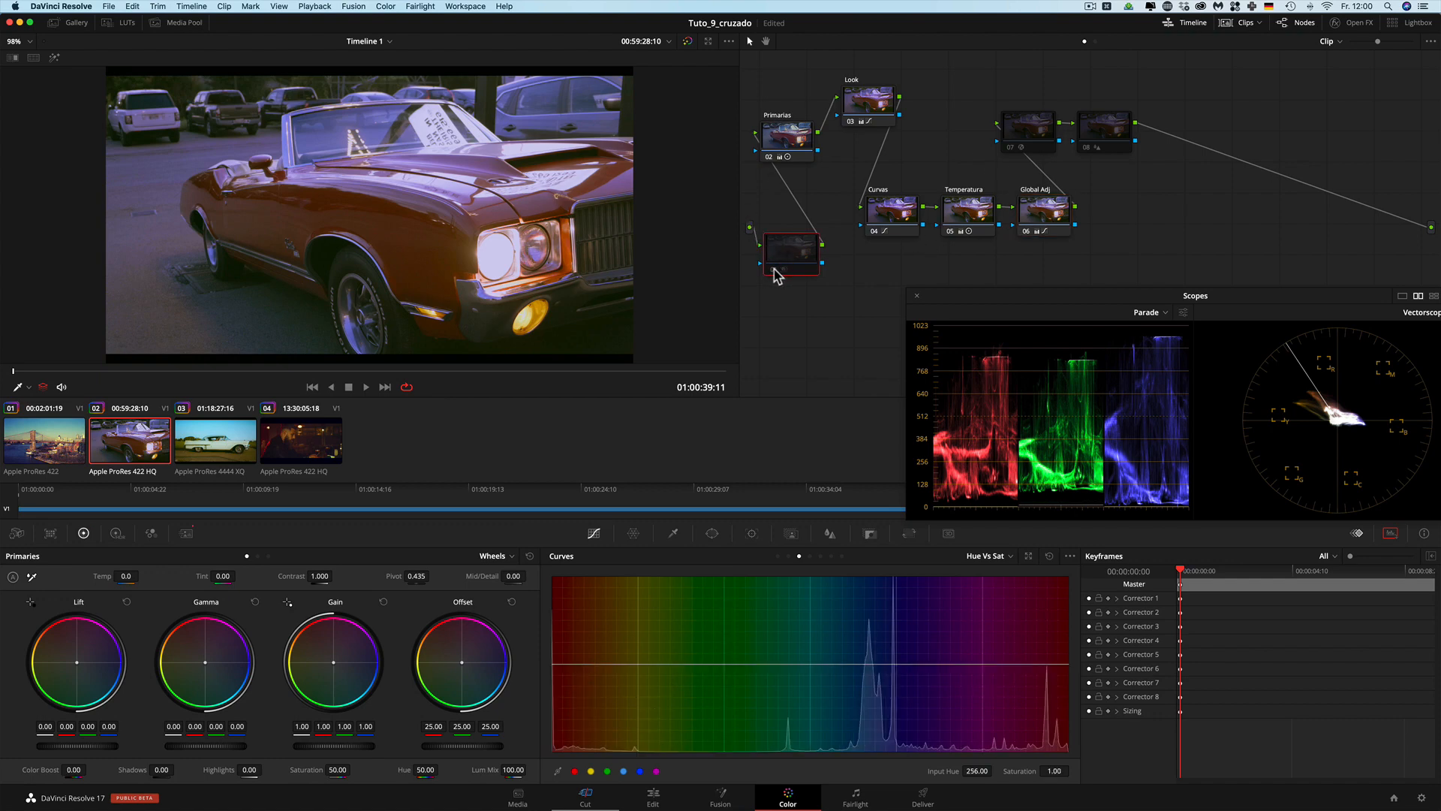
right_click(788, 258)
left_click(816, 279)
type("Nd")
key("Return")
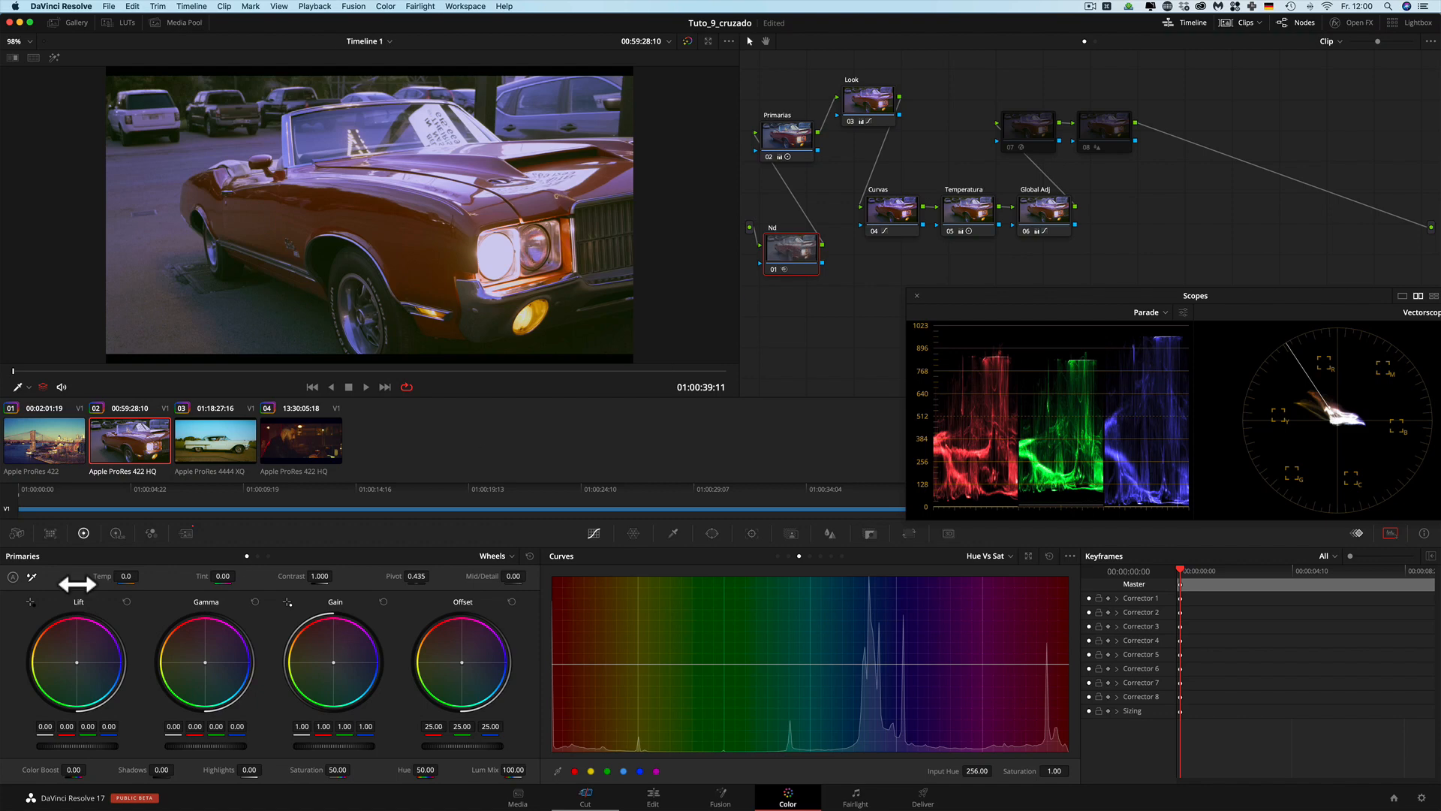
left_click(186, 533)
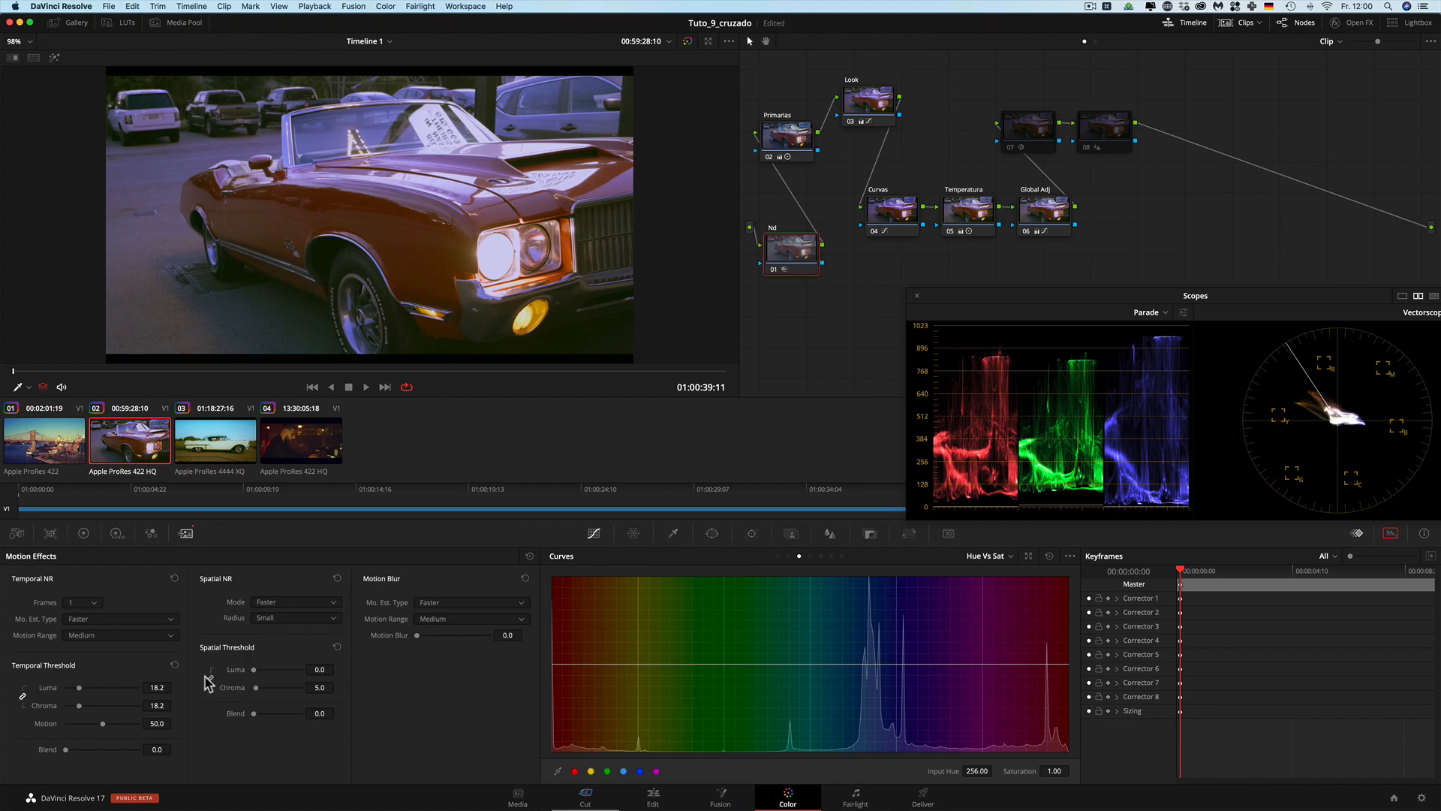
Step: Enable node 07 and review the settings of its Glow effect
left_click(1023, 129)
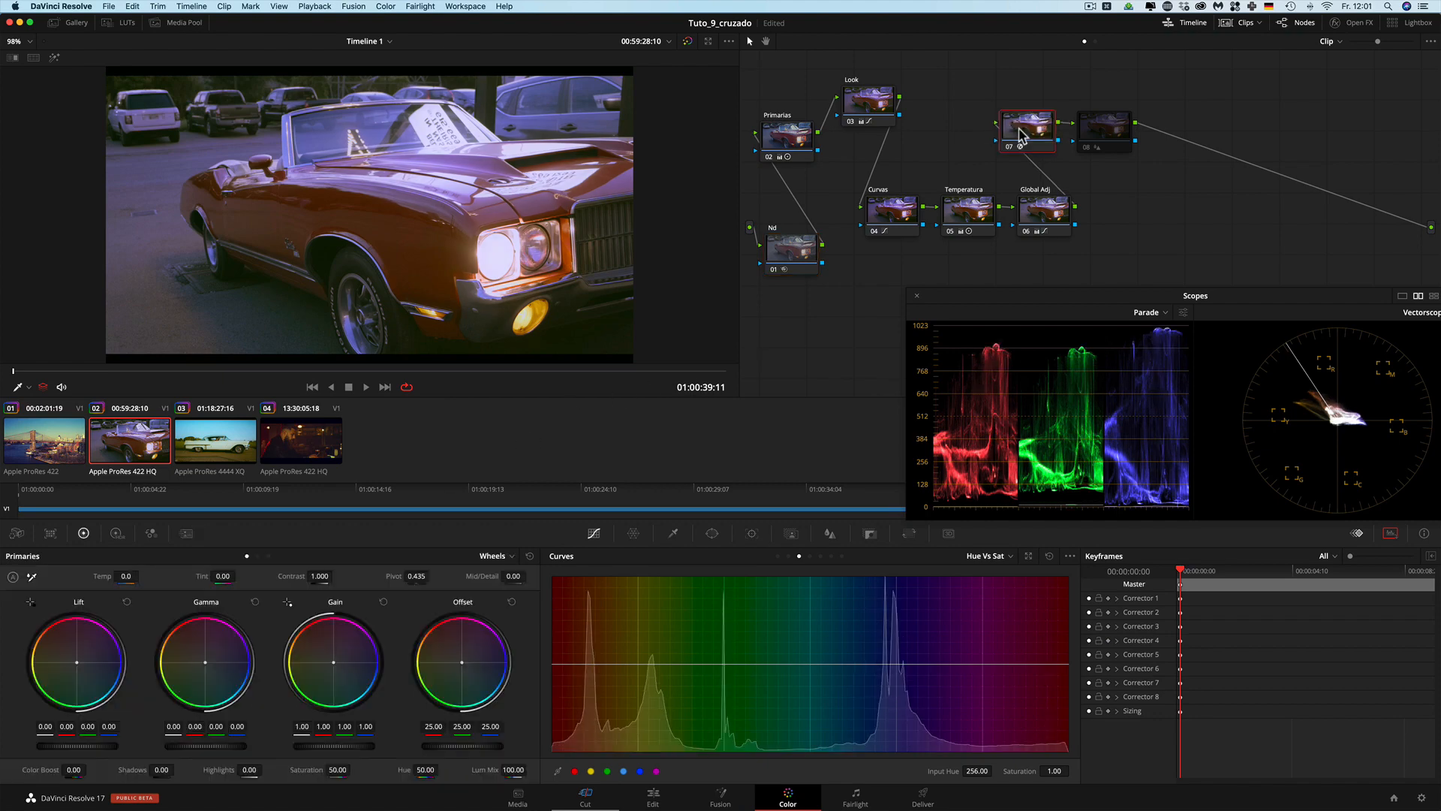
left_click(1336, 25)
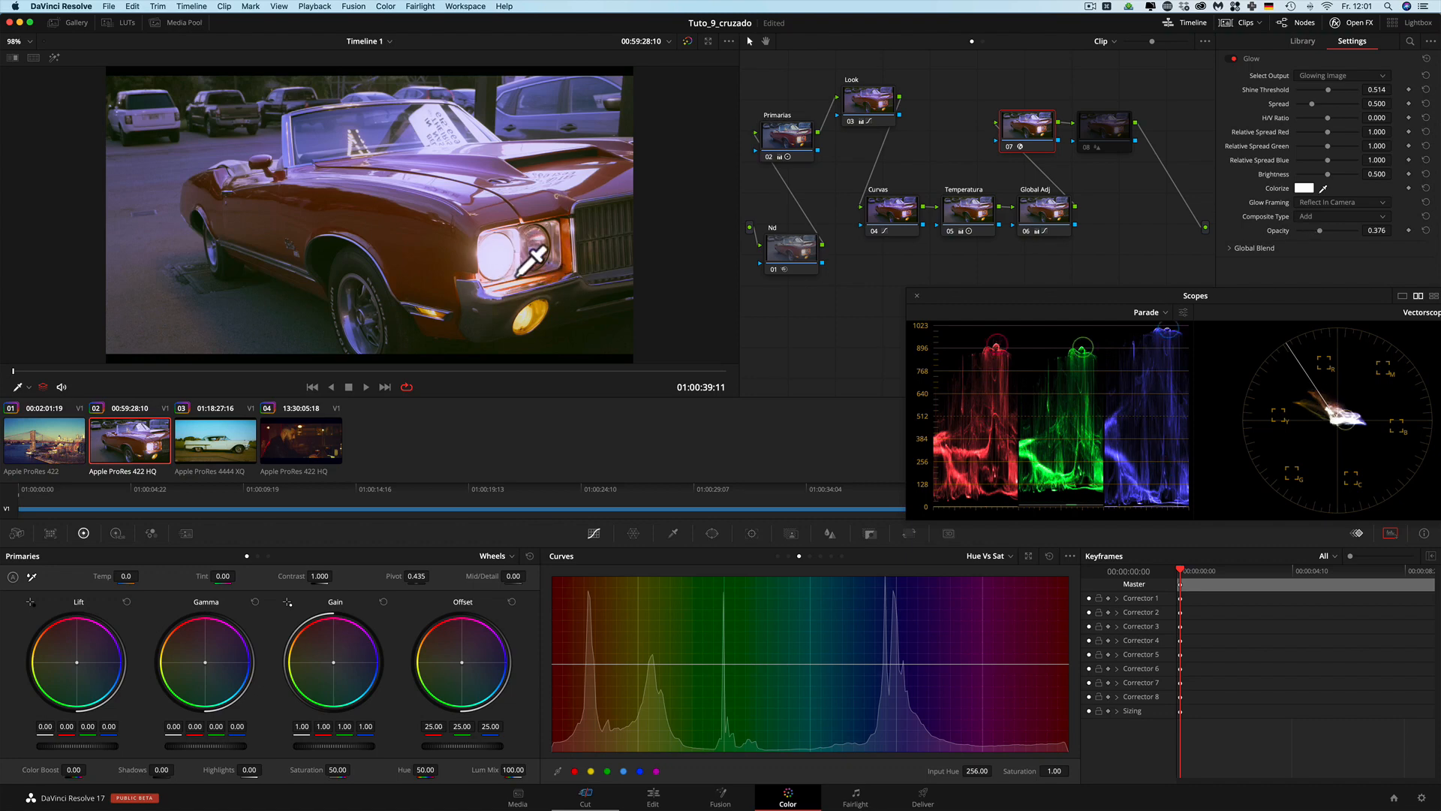
scroll(476, 188, "up", 1)
scroll(526, 270, "down", 1)
left_click(1337, 24)
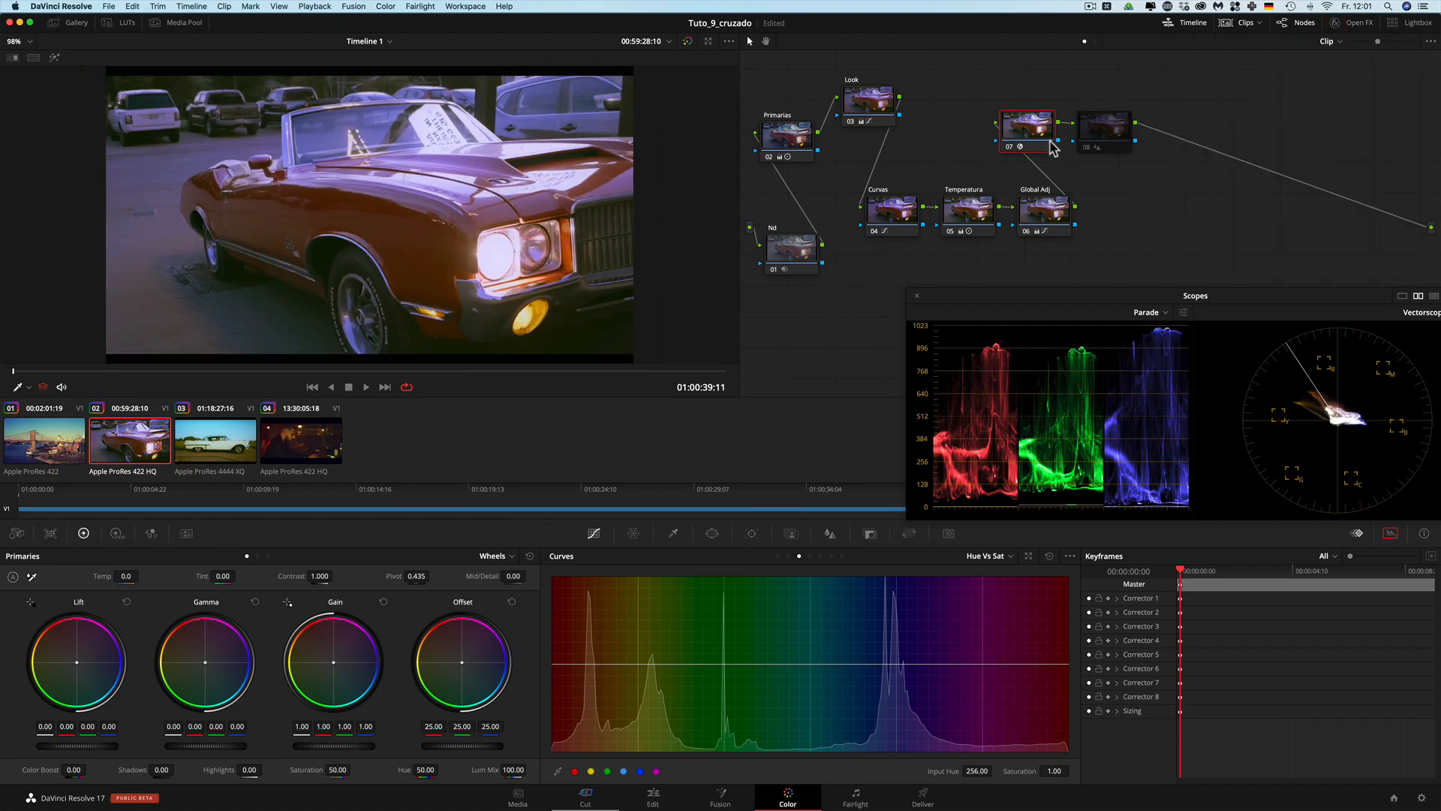
Step: Compare the image with node 07 off and on, and lower its Log Highlights to -0.13
left_click(1010, 147)
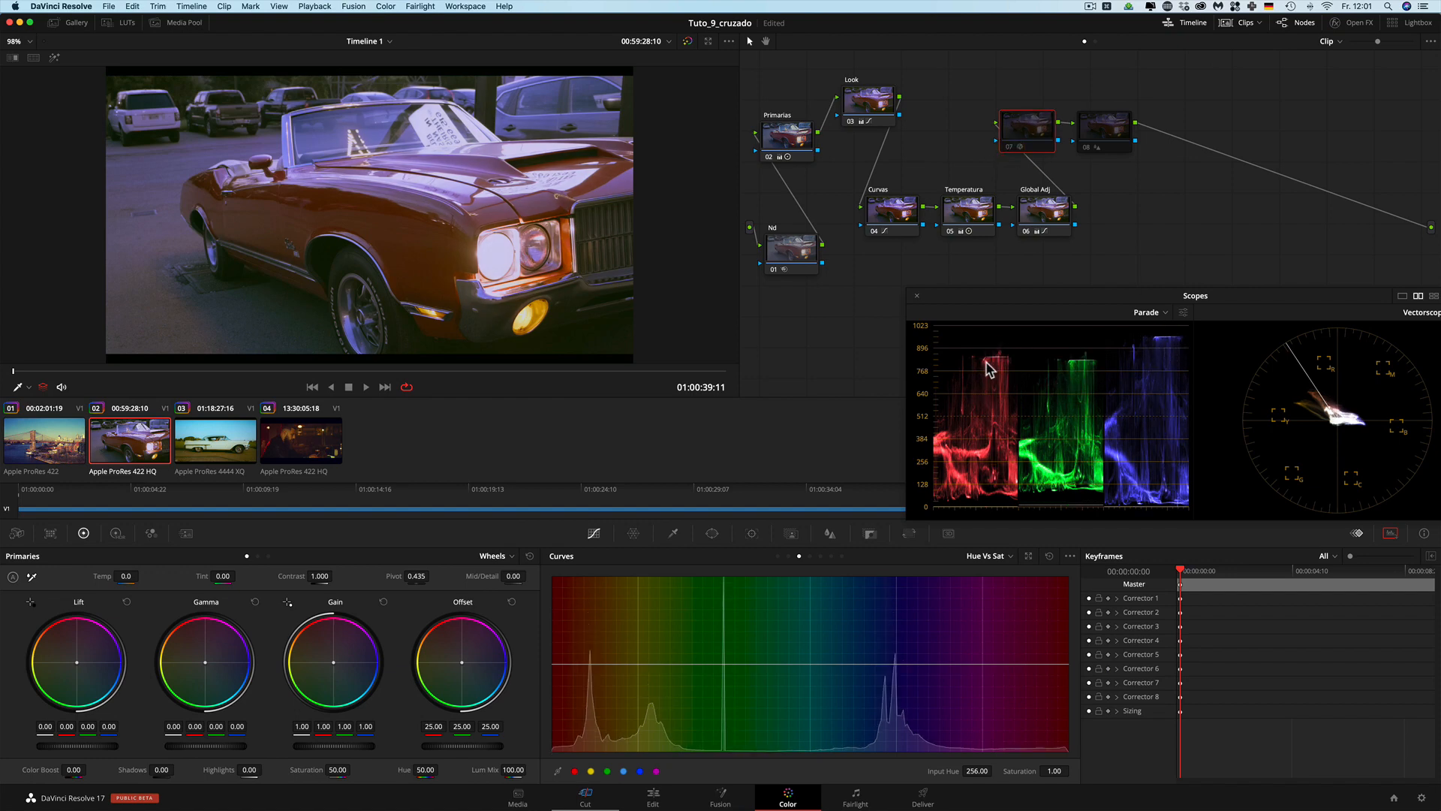
left_click(1009, 147)
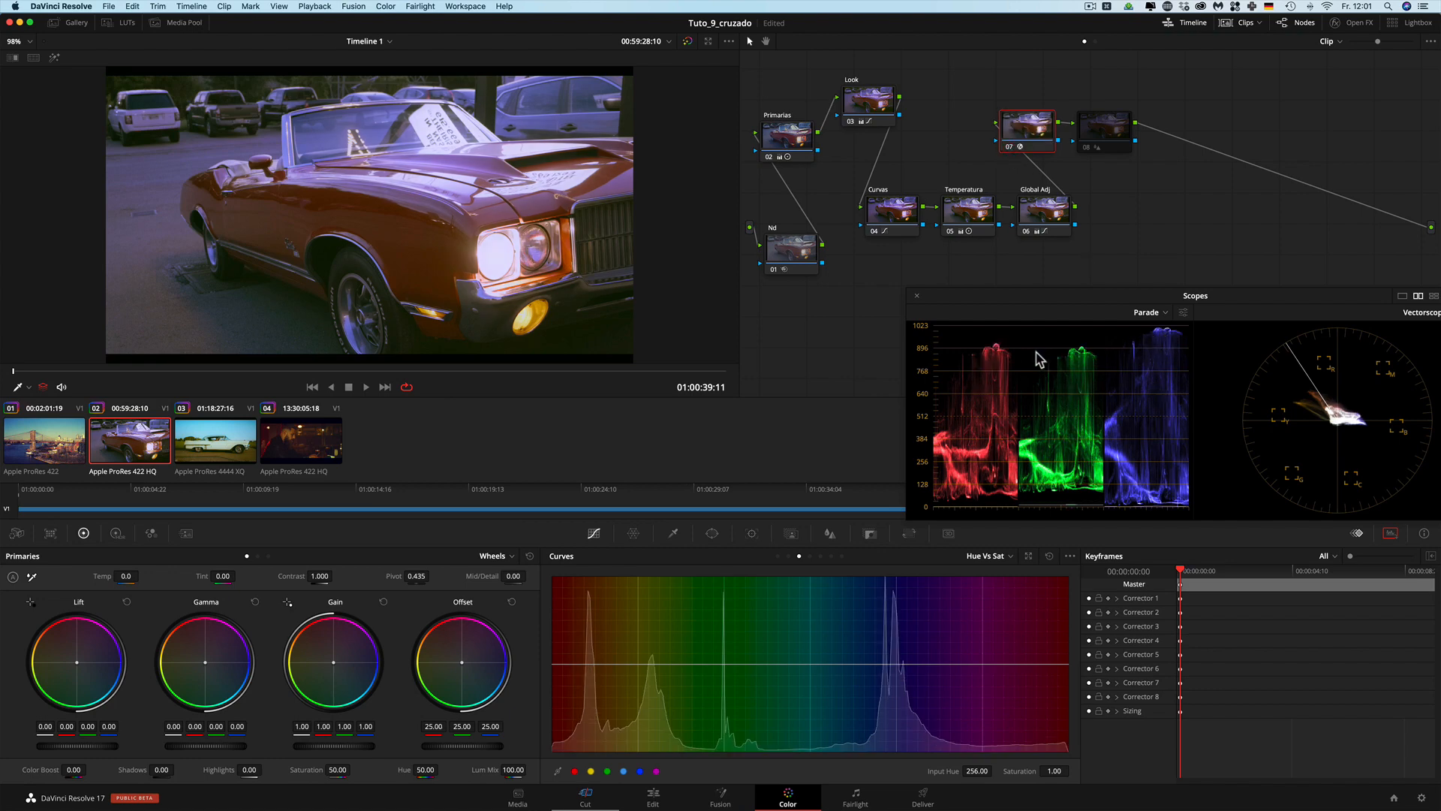
left_click(268, 556)
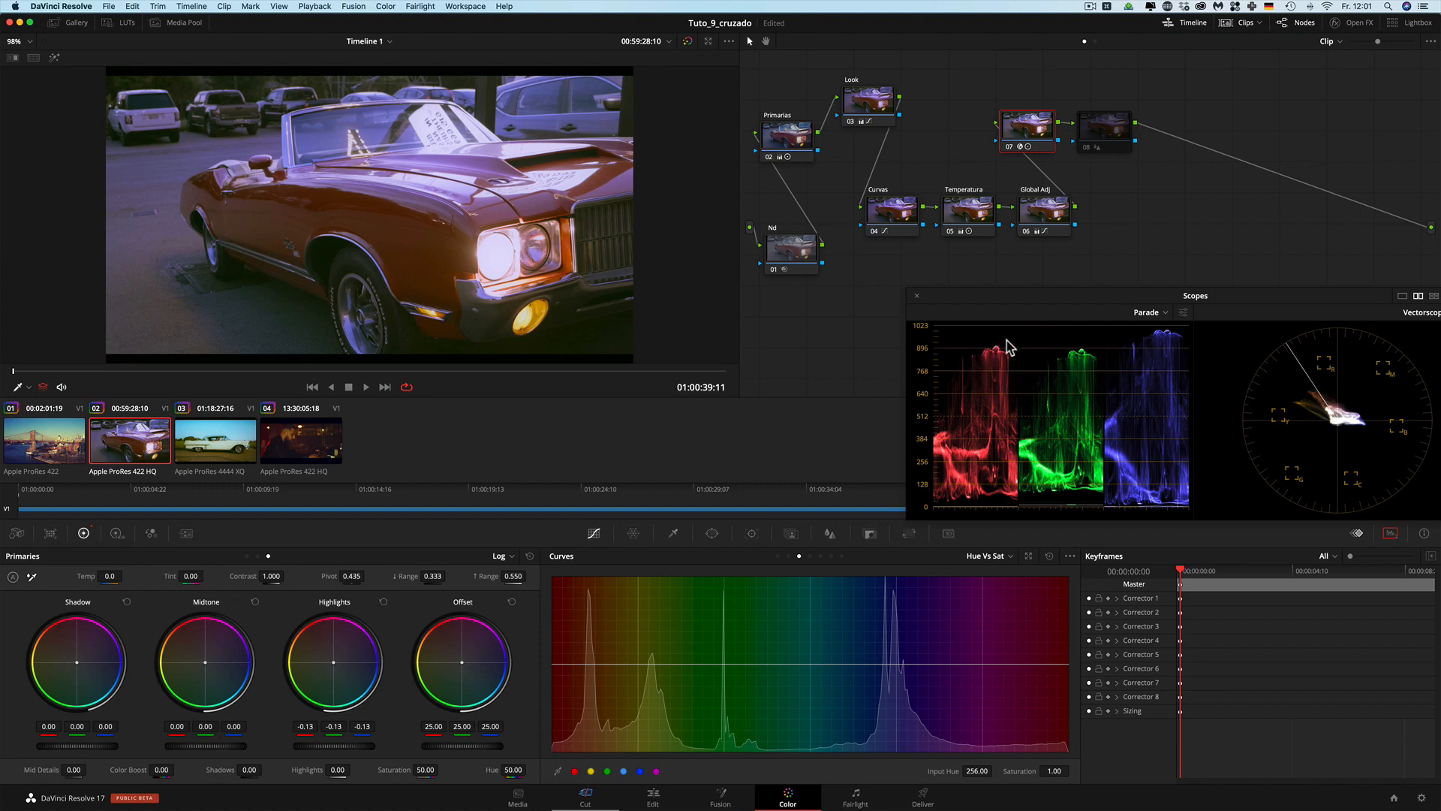
Step: Enable node 08 and review its Blur radius settings
left_click(1089, 150)
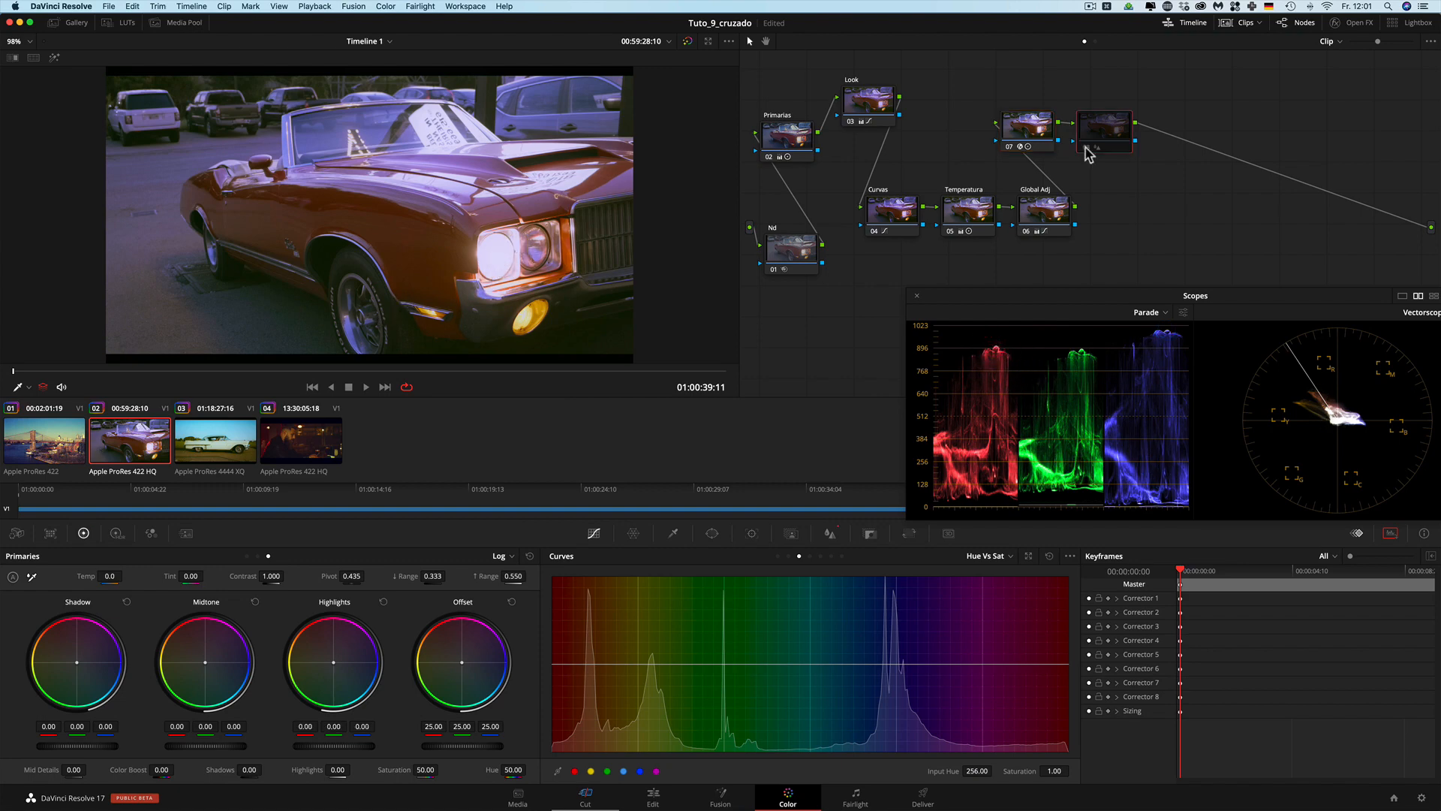
left_click(1087, 148)
left_click(830, 533)
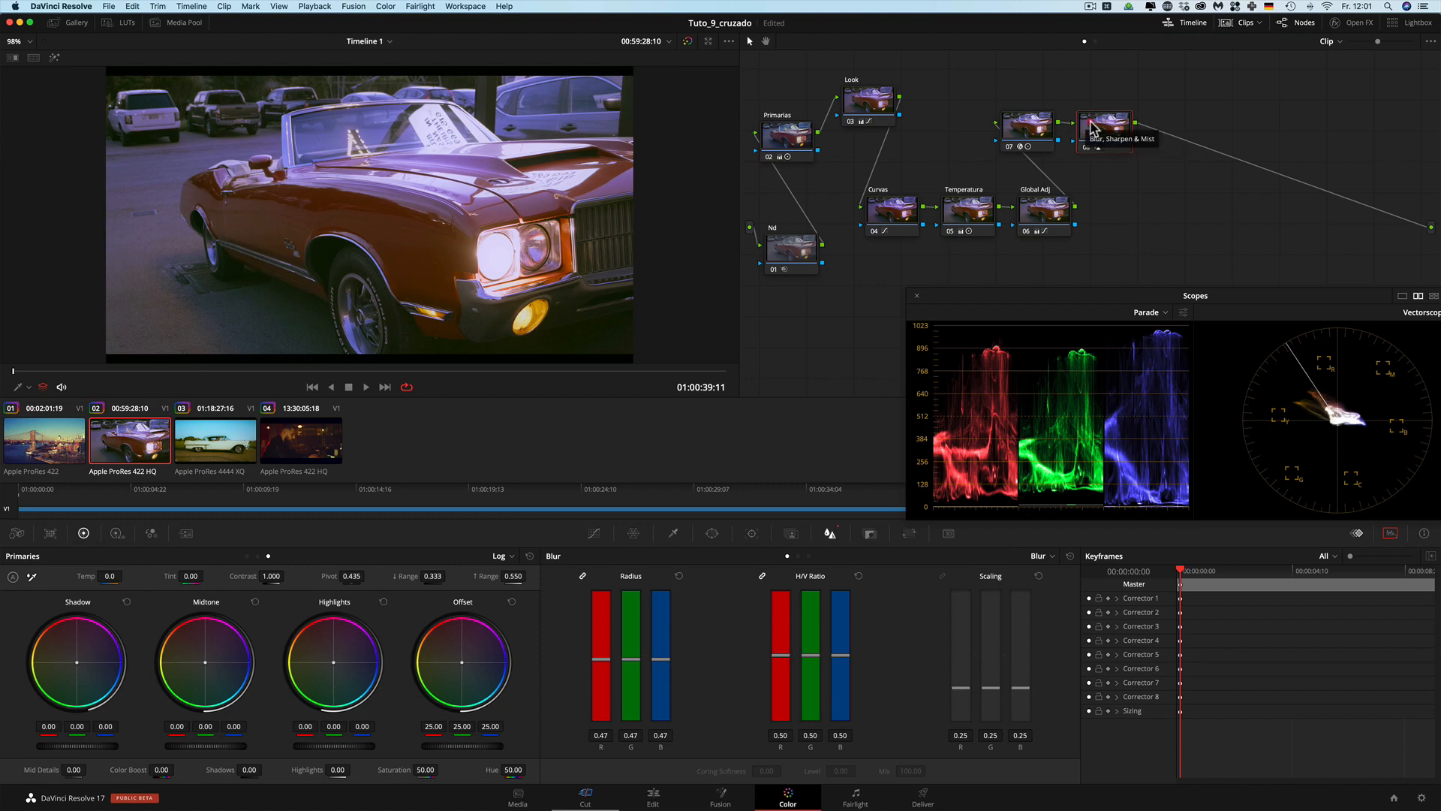
Step: Add a serial node after node 08 and place it below the Curvas node
left_click(385, 8)
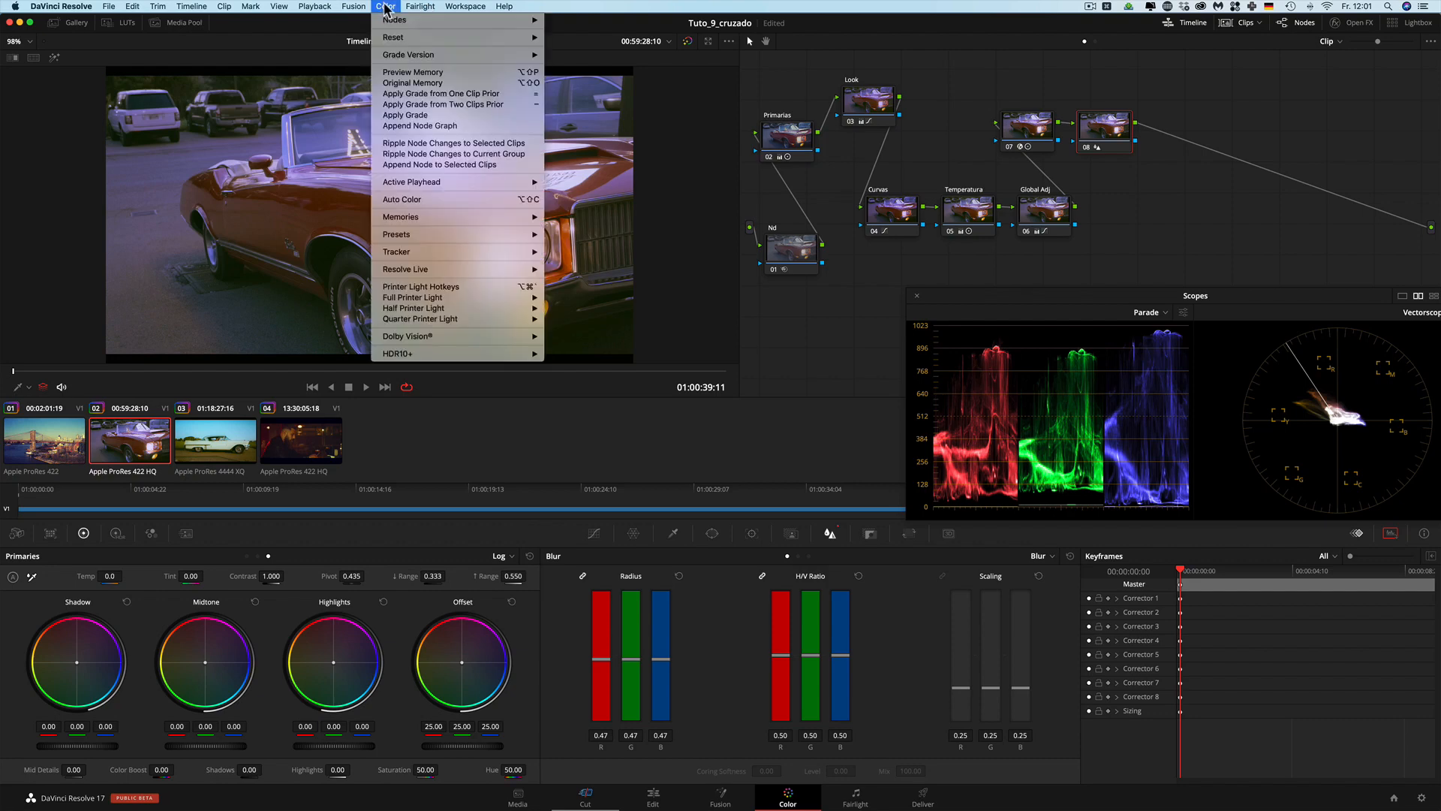
mouse_move(401, 21)
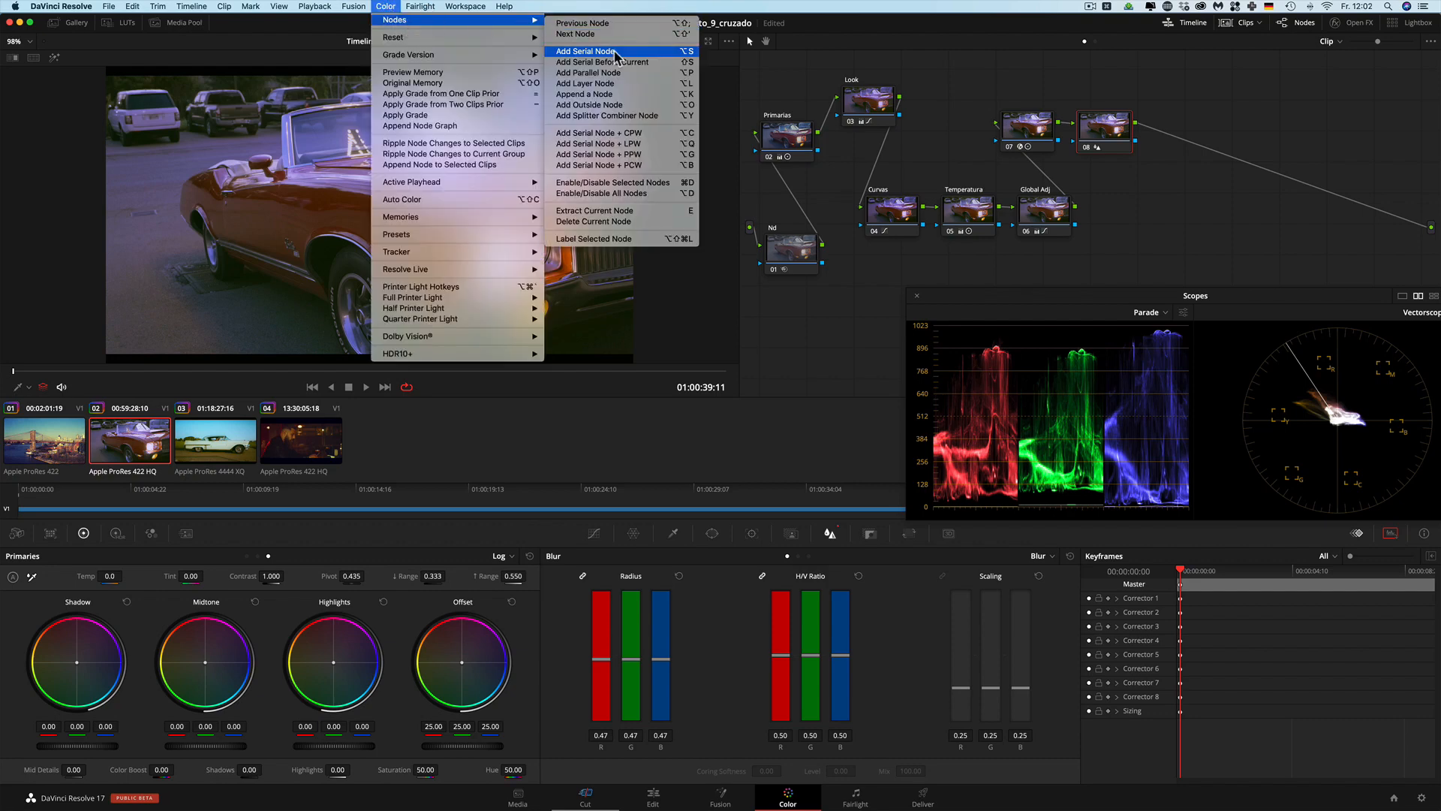
left_click(602, 51)
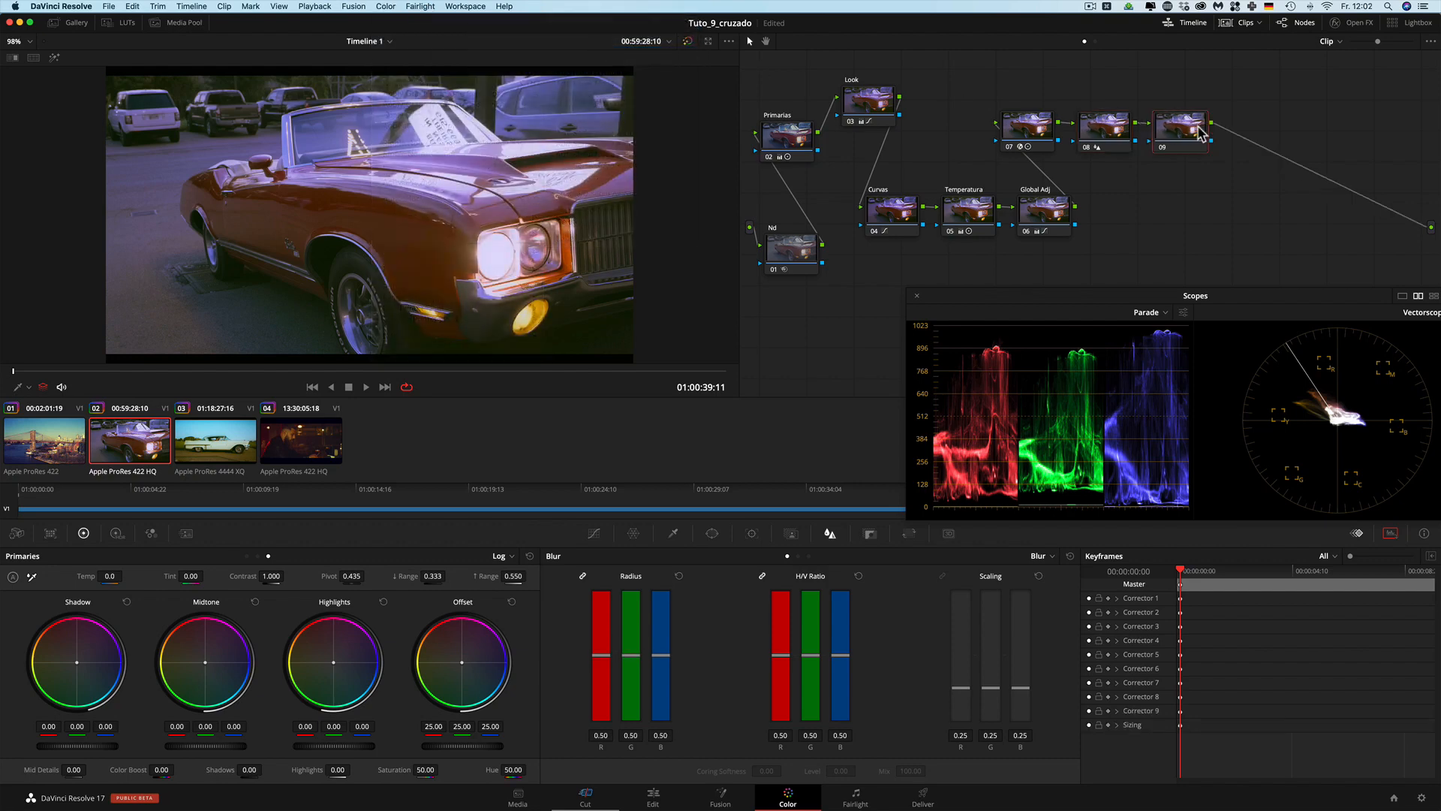
left_click_drag(1193, 132, 833, 389)
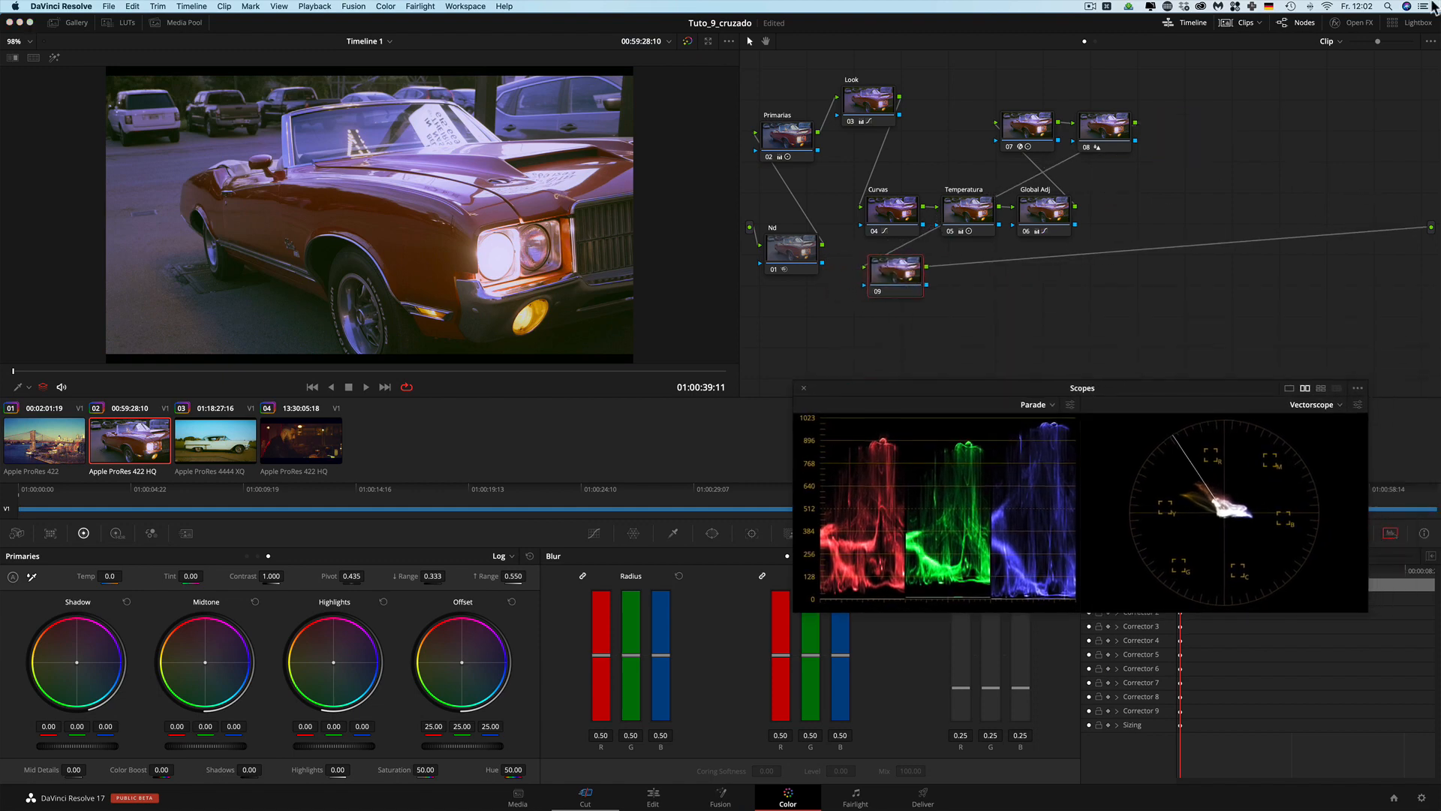
Step: Find the Film Grain effect in the Open FX library and apply it to node 09
left_click(1351, 23)
type("lm grain")
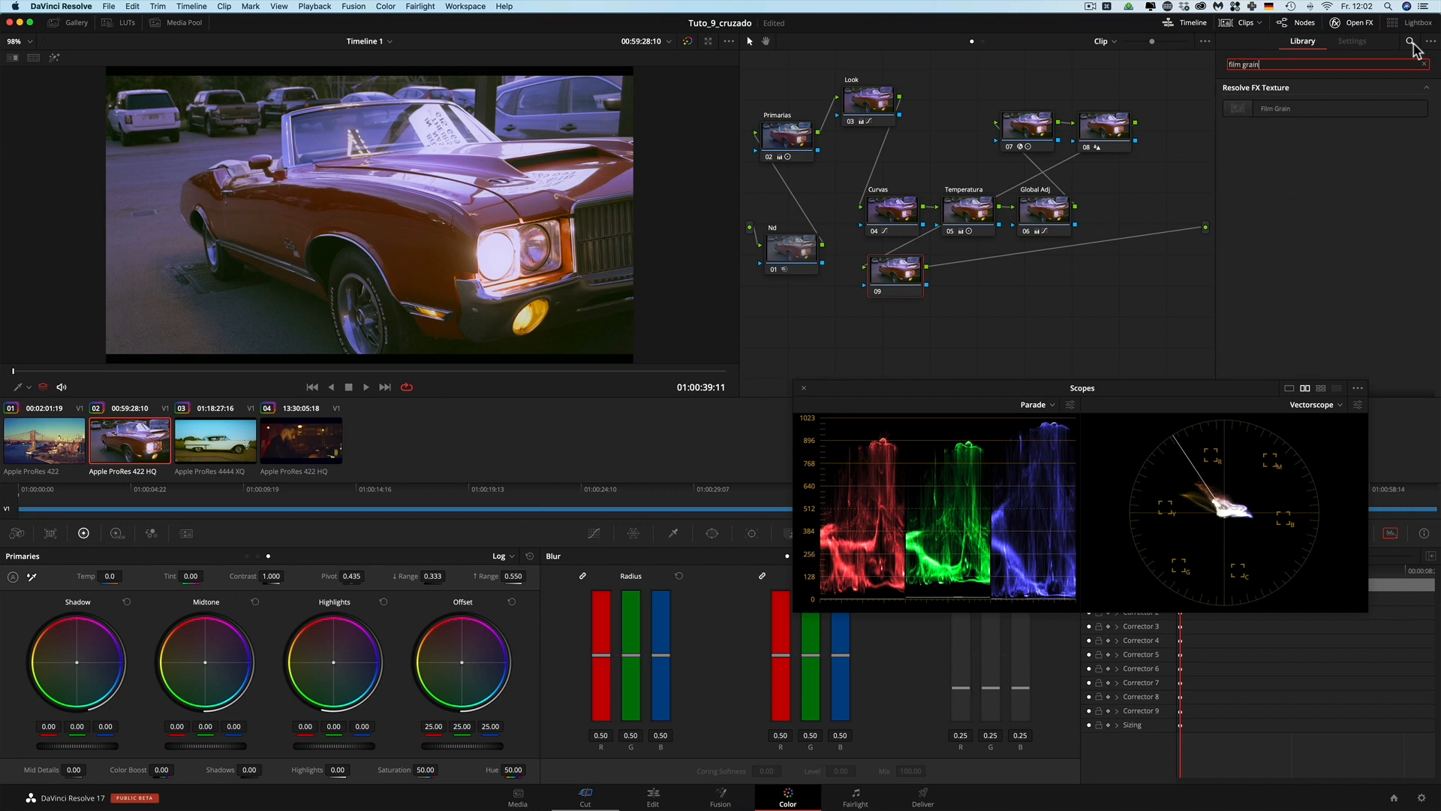
left_click_drag(1276, 108, 896, 278)
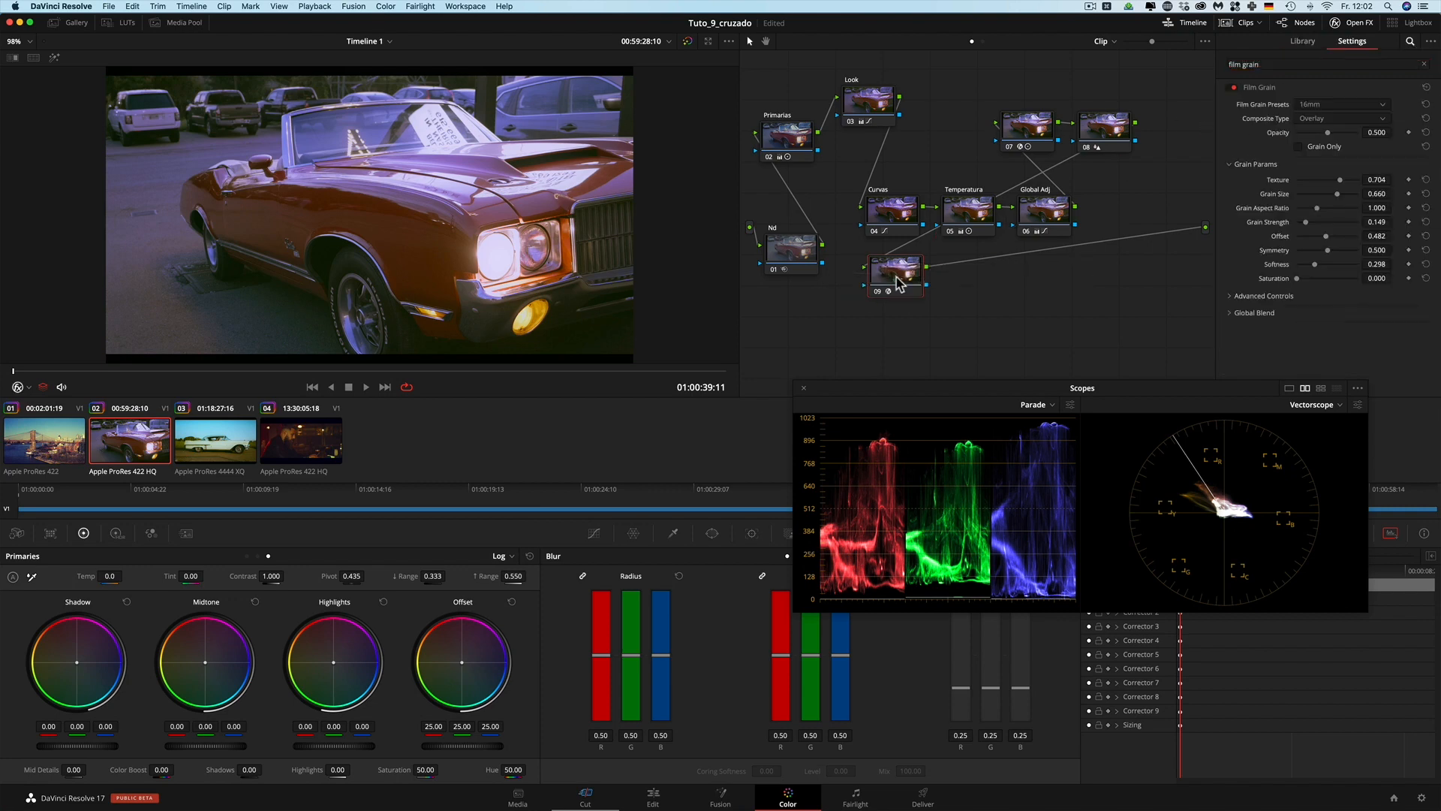
Step: Set the Film Grain preset to 35mm 400T and inspect the grain up close on the car image
left_click(1329, 109)
scroll(1342, 203, "down", 2)
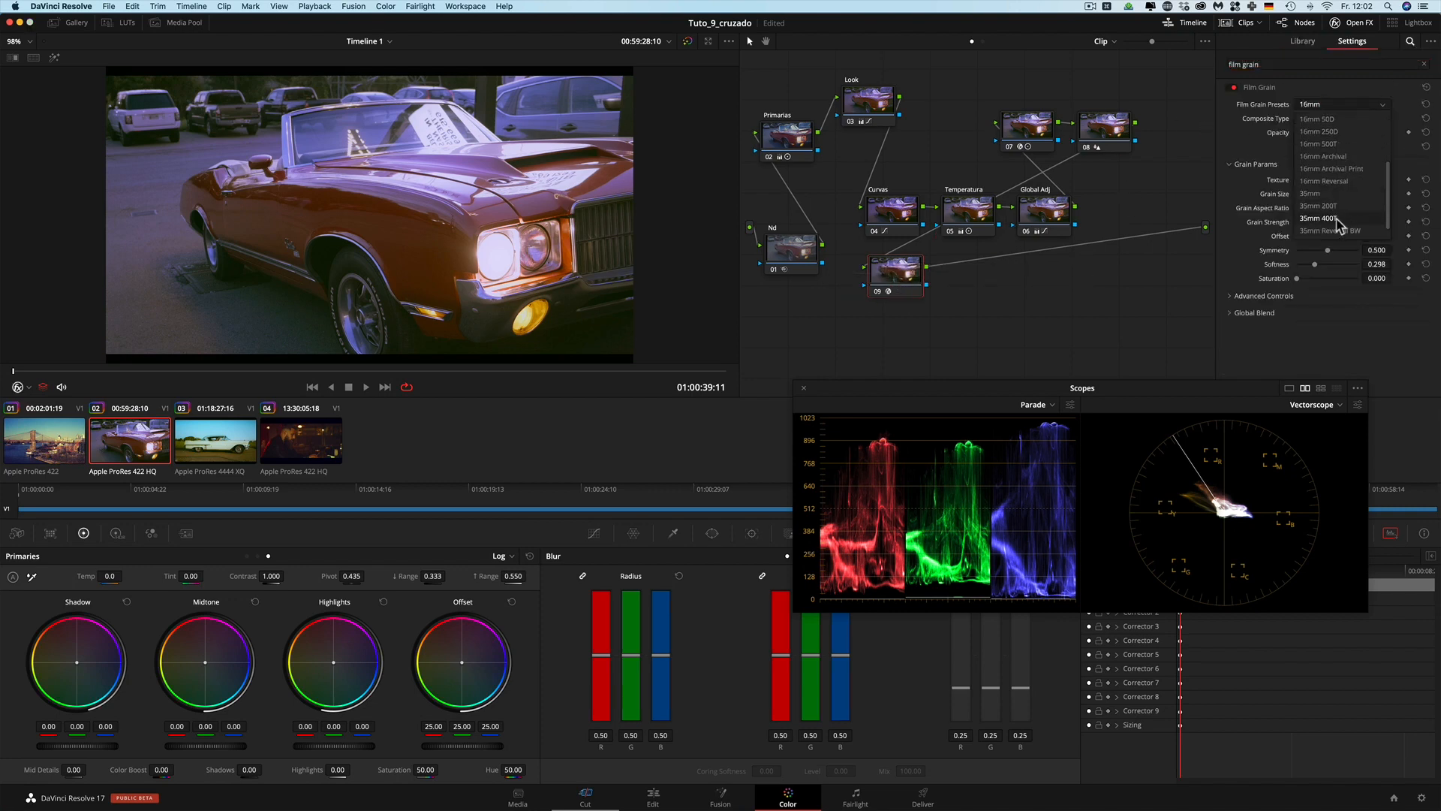
left_click(1323, 219)
scroll(484, 255, "up", 8)
scroll(486, 246, "down", 9)
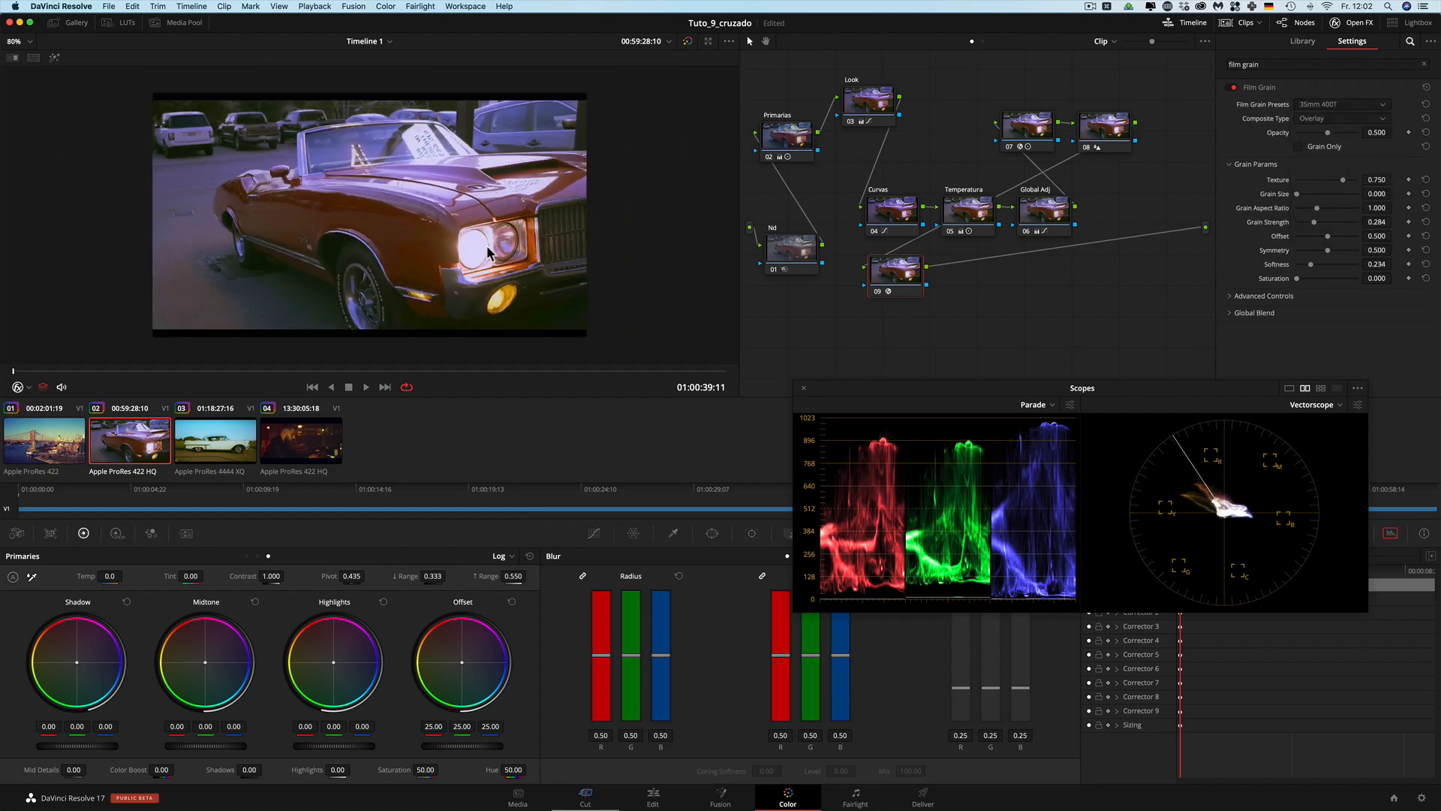
Step: Switch to clip 03 with the white car and disable all of its nodes
left_click(216, 451)
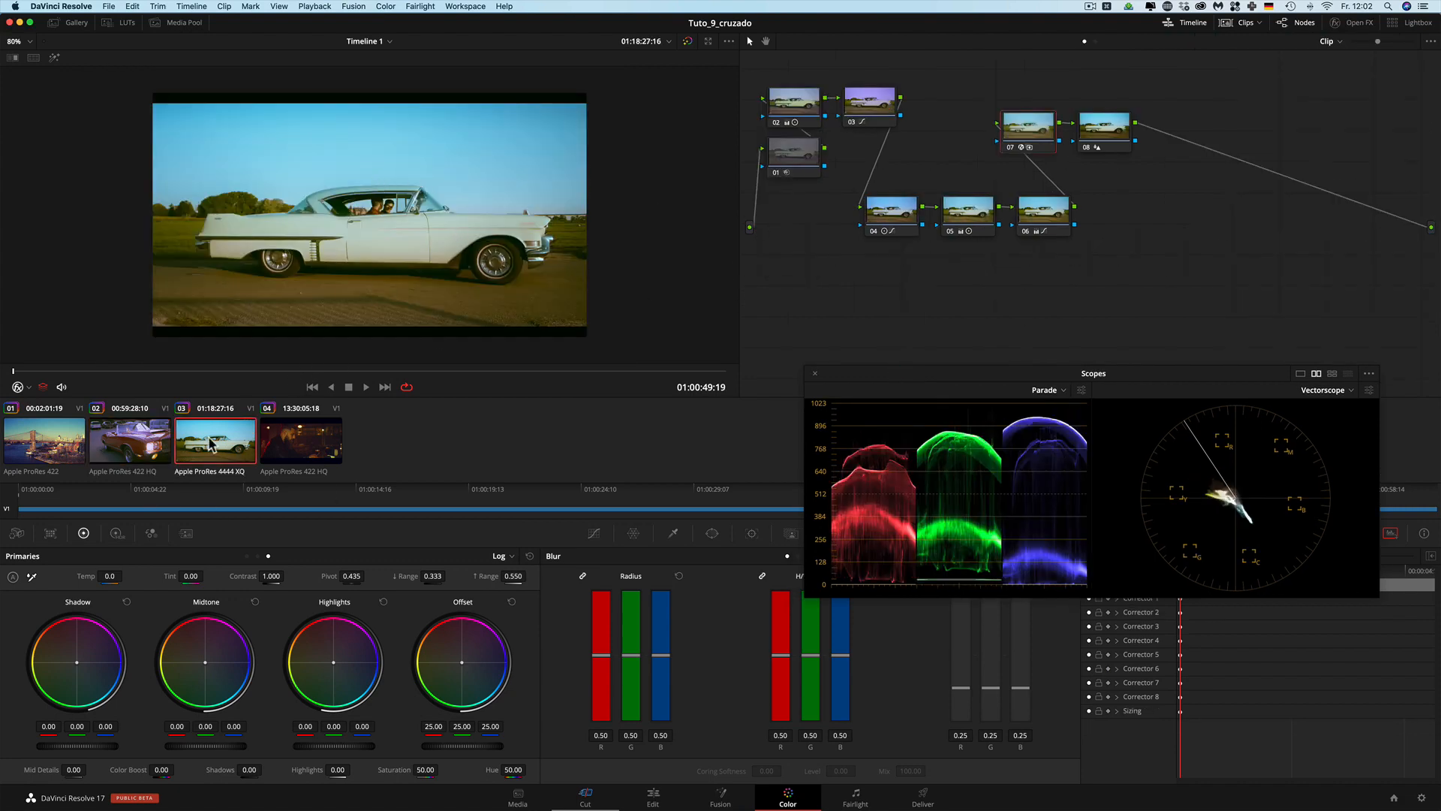
left_click(880, 105)
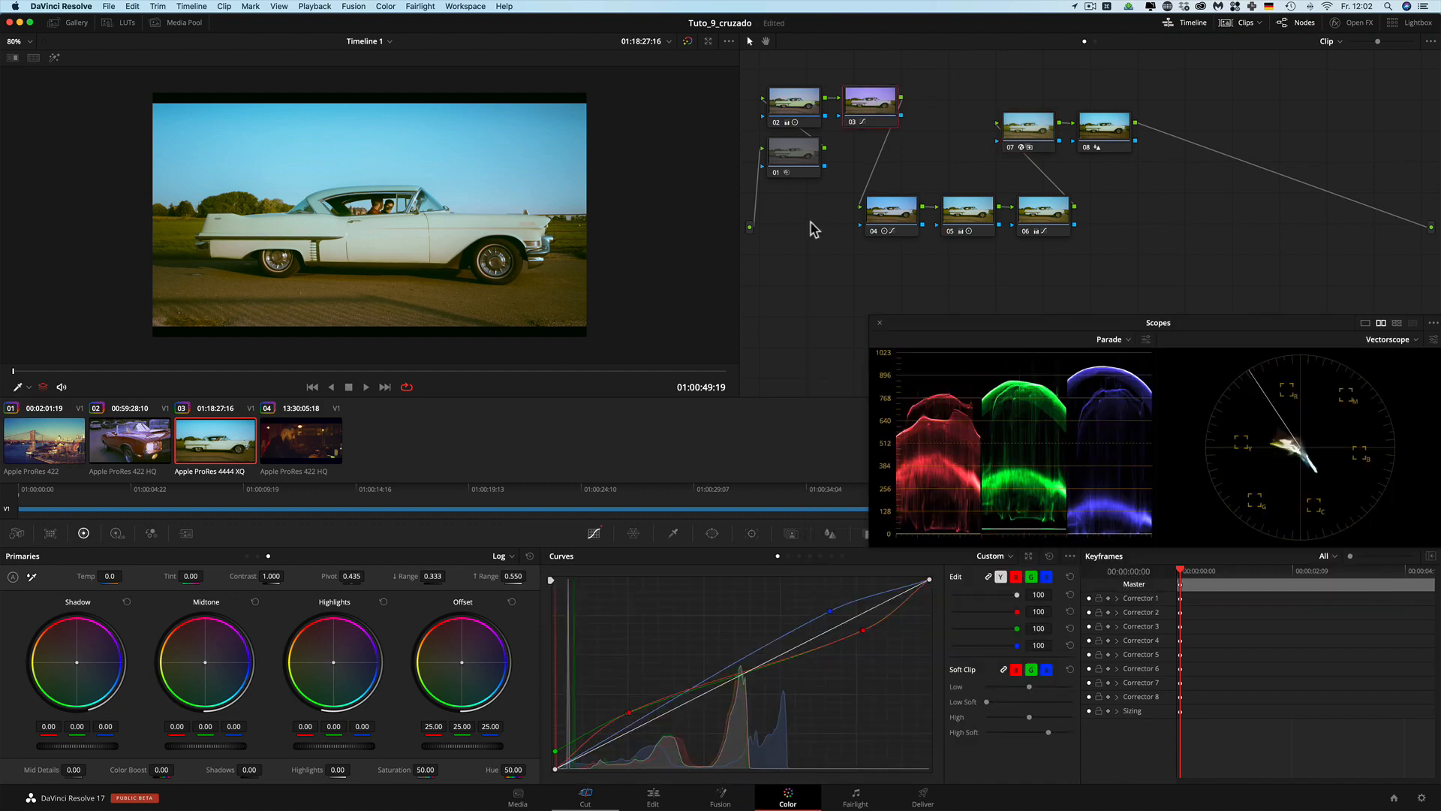
left_click_drag(759, 63, 1138, 260)
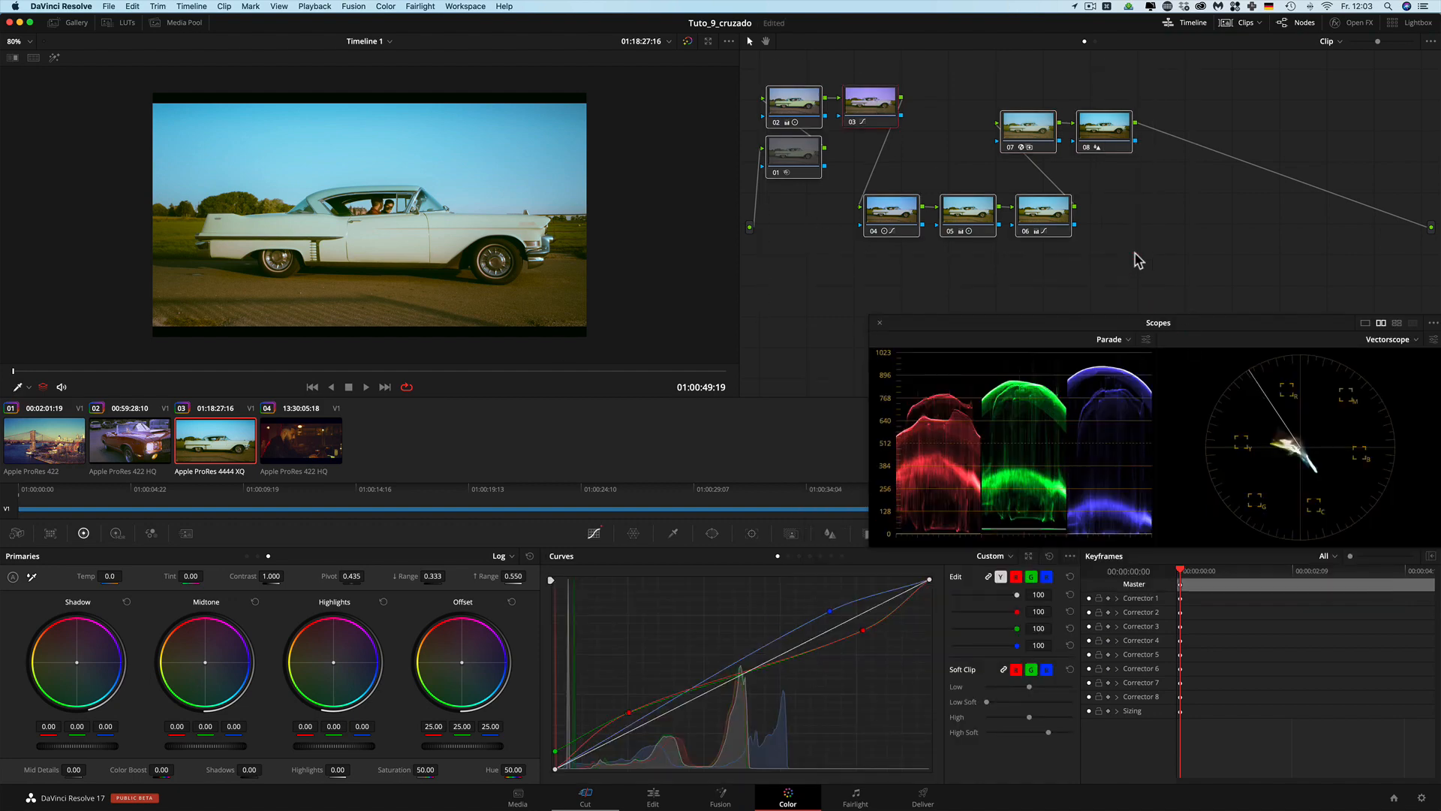
key("super+d")
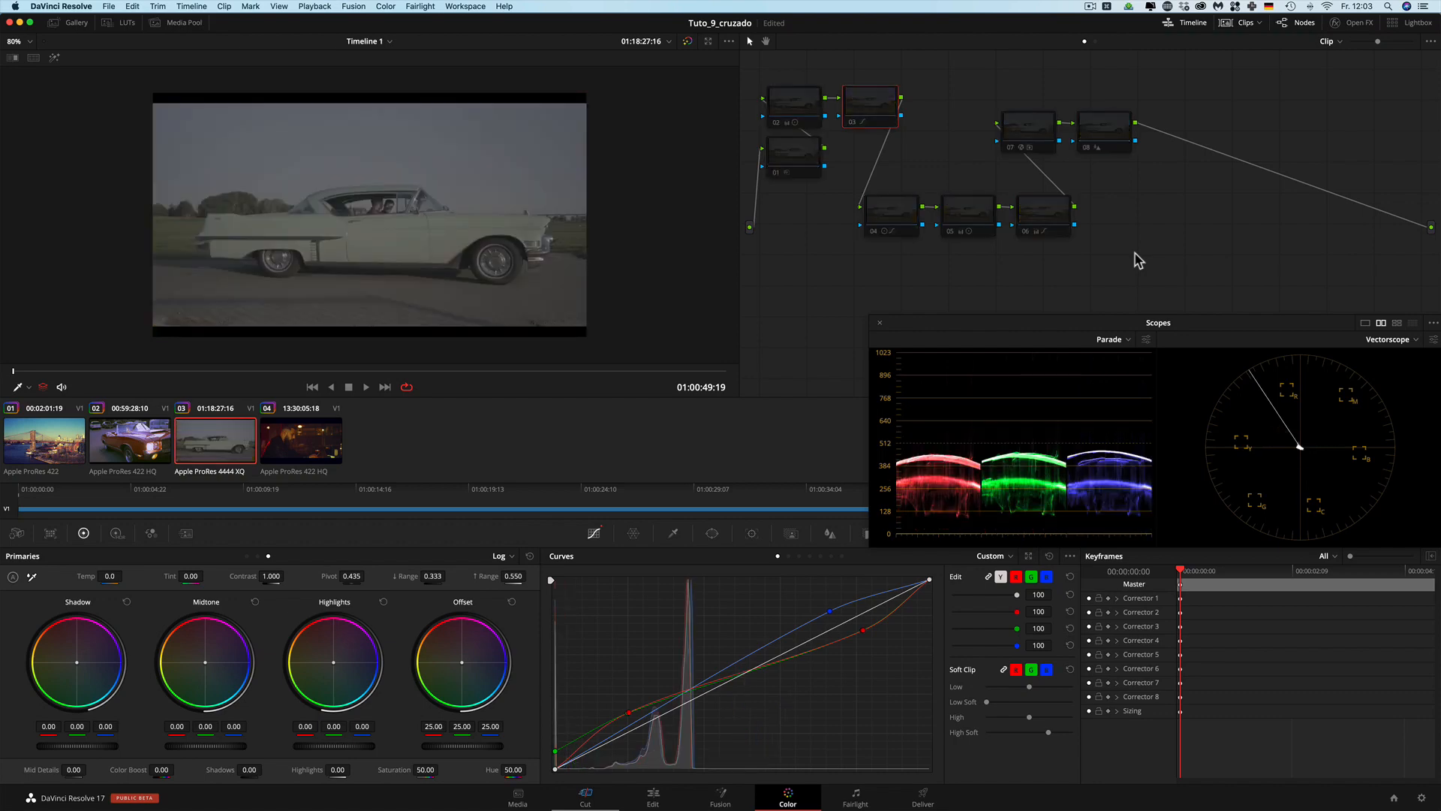
Step: Enable nodes 02 and 03 of the white car grade and move node 01 lower in the graph
left_click(794, 111)
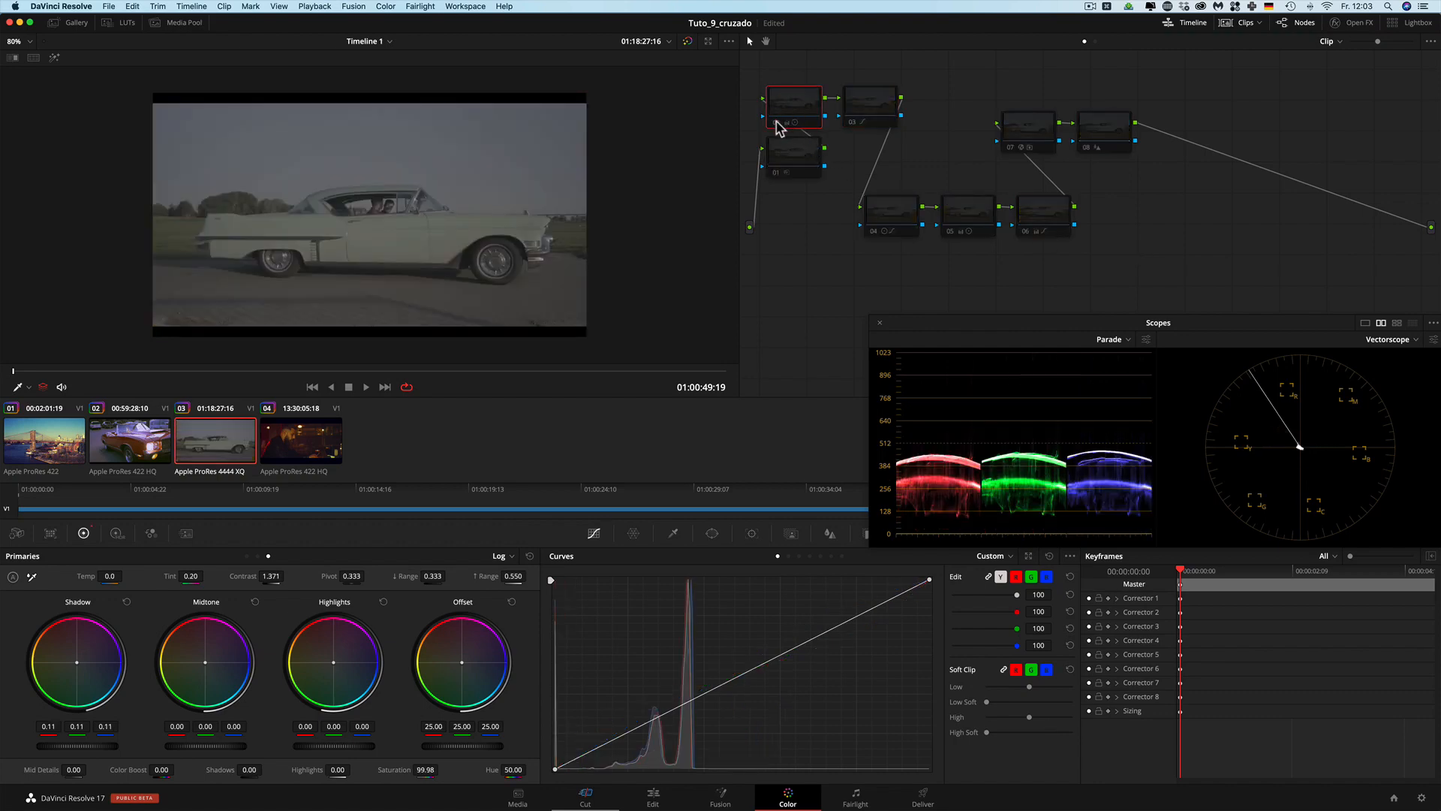
key("super+d")
left_click(865, 115)
key("super+d")
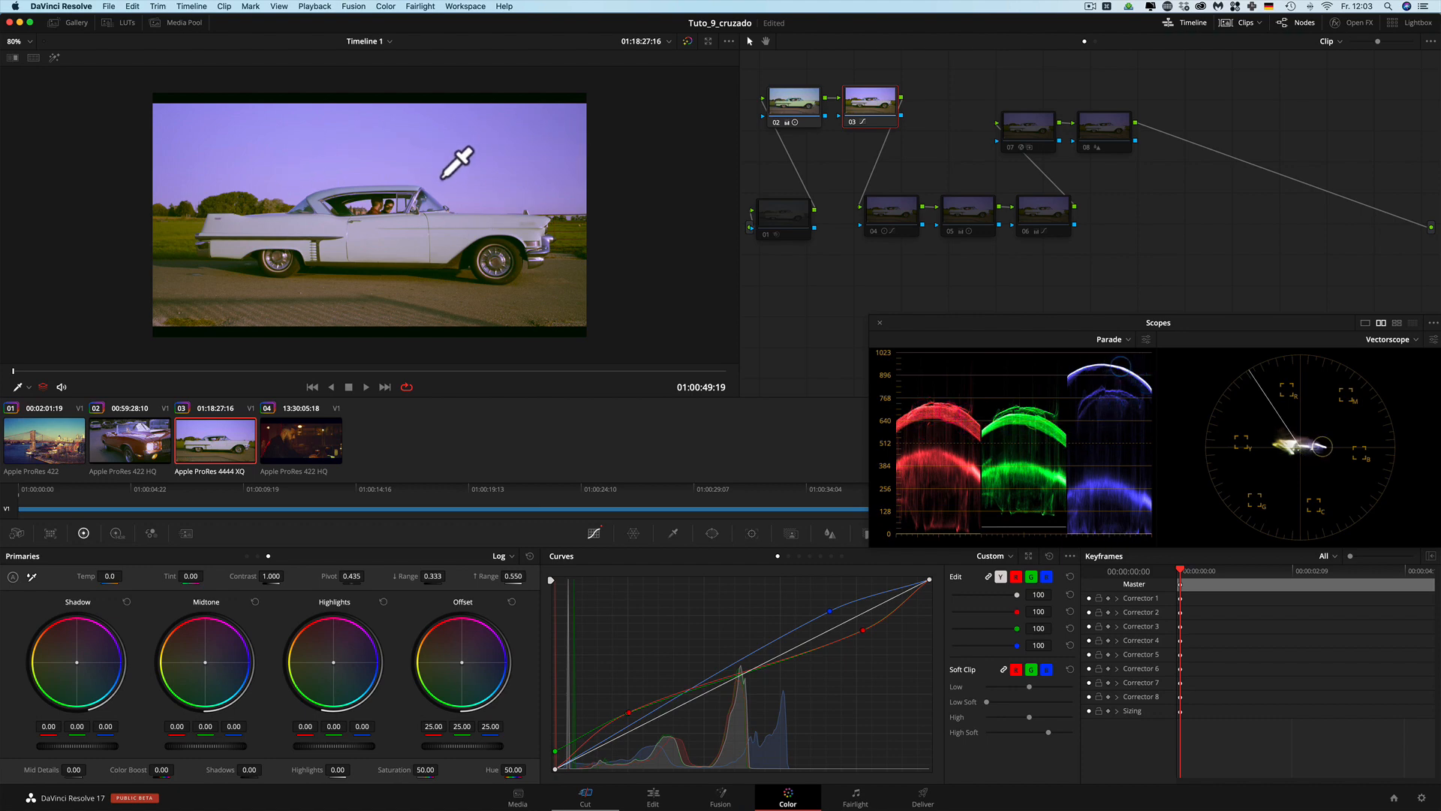
Step: Enable node 04 and review its Hue Vs Sat and Hue Vs Hue curves
left_click(901, 215)
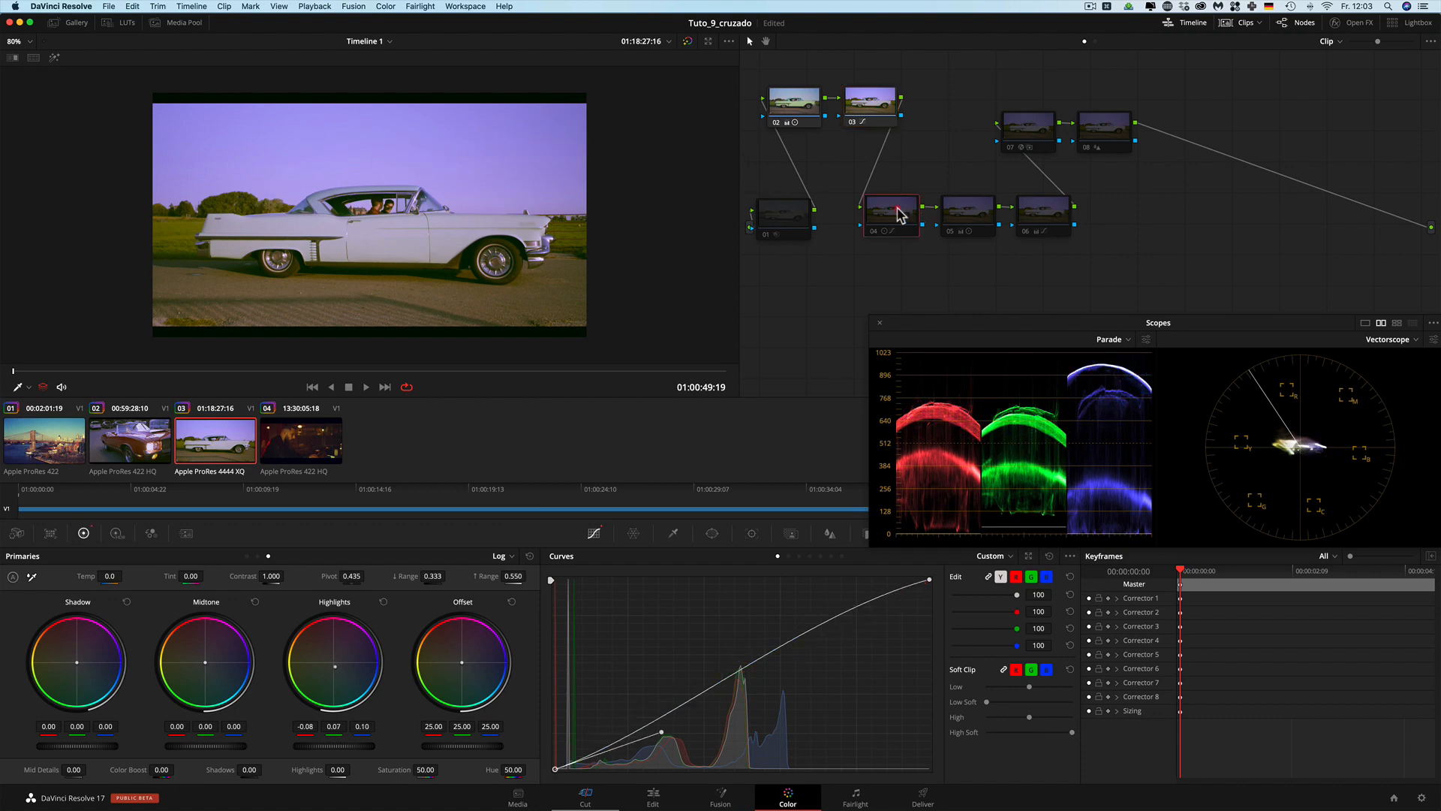
key("super+d")
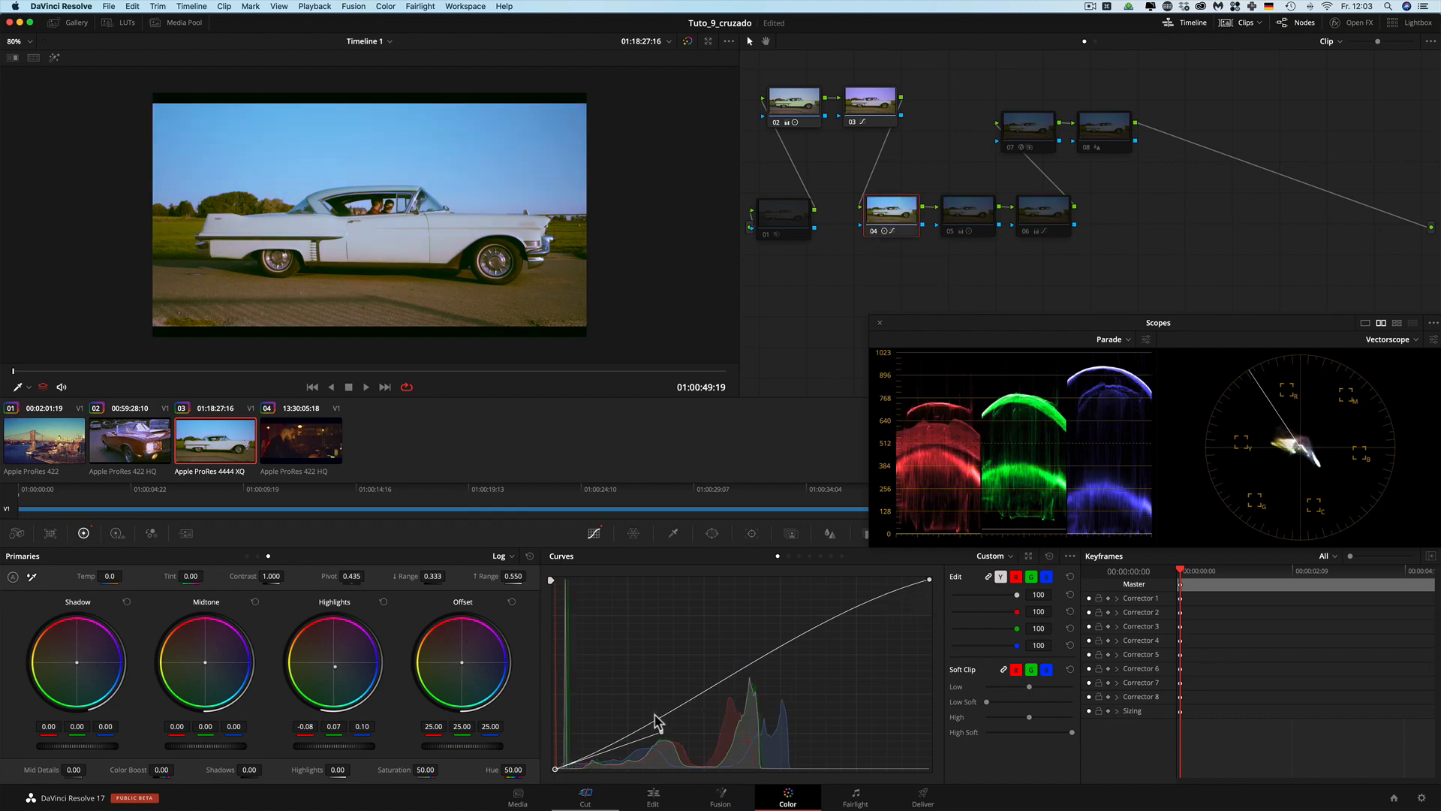
left_click(799, 556)
left_click(788, 557)
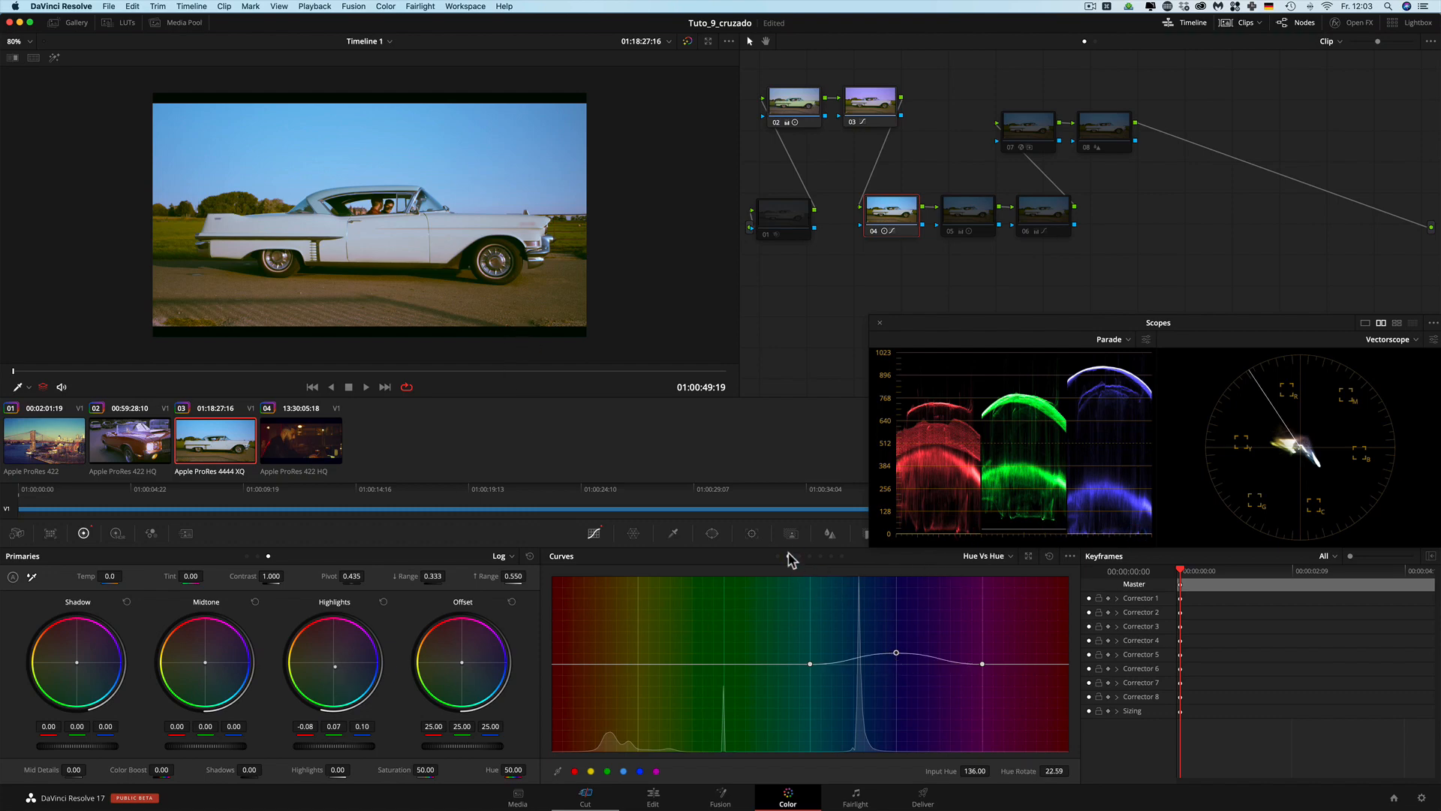
Step: Reset node 04's Hue Vs Hue curve, Hue Vs Sat curve and Log Highlights wheel
left_click(1050, 556)
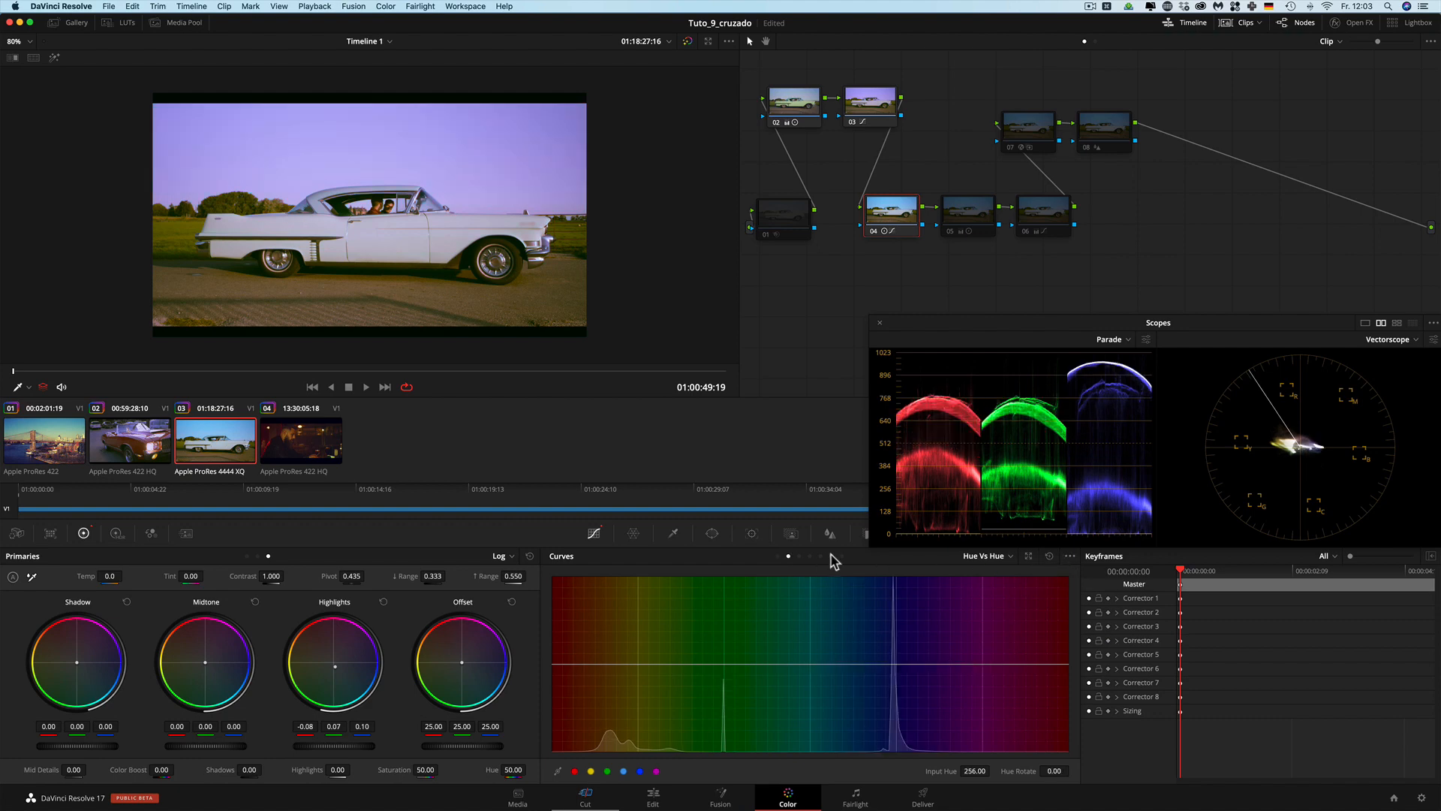
left_click(799, 556)
left_click(1049, 556)
left_click(383, 601)
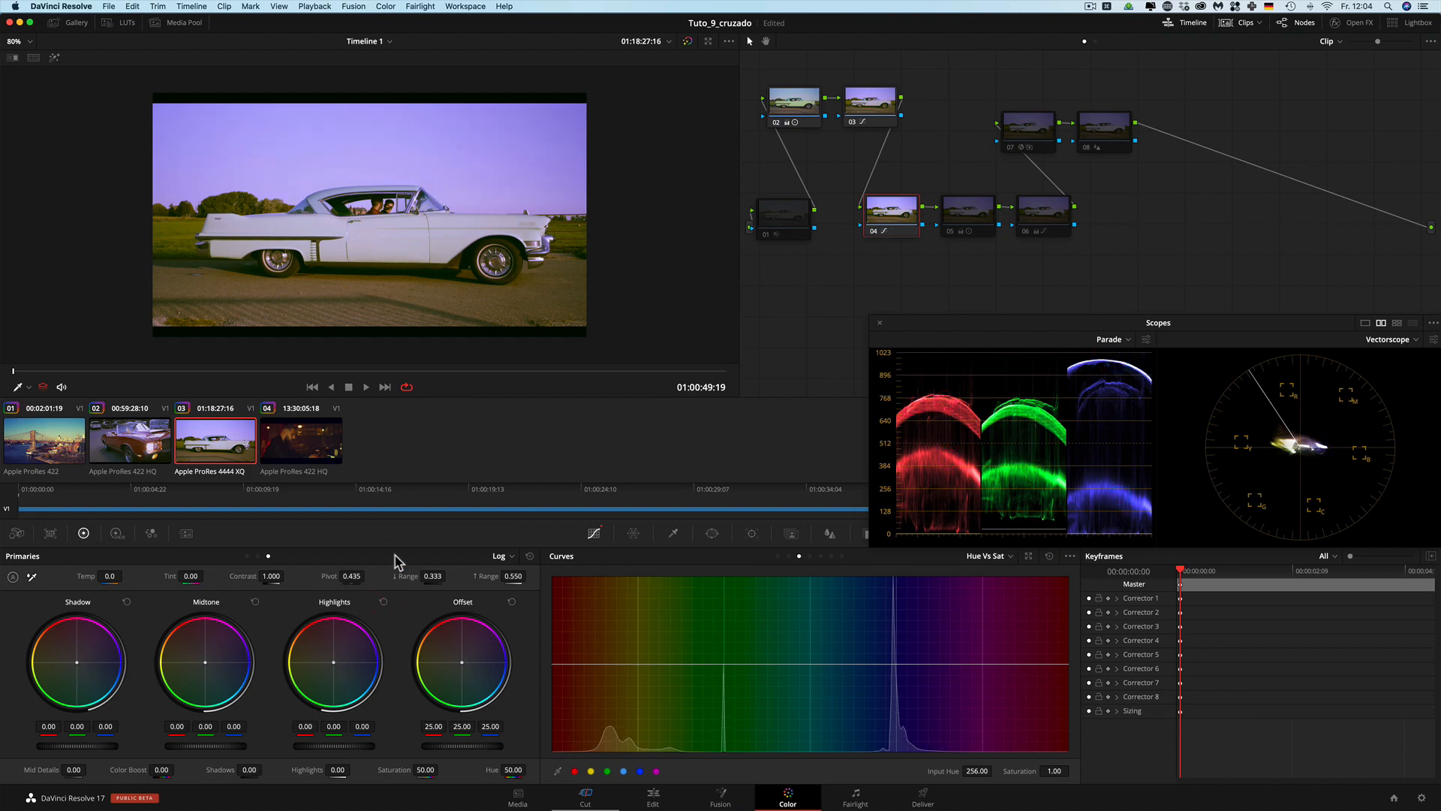
Step: Shift node 04's Log Highlights to -0.12, 0.02, 0.12 and raise the blue point's Hue Rotate to 18.98 on the Hue Vs Hue curve
mouse_move(334, 663)
left_mouse_down()
mouse_move(362, 696)
mouse_move(337, 666)
left_mouse_up()
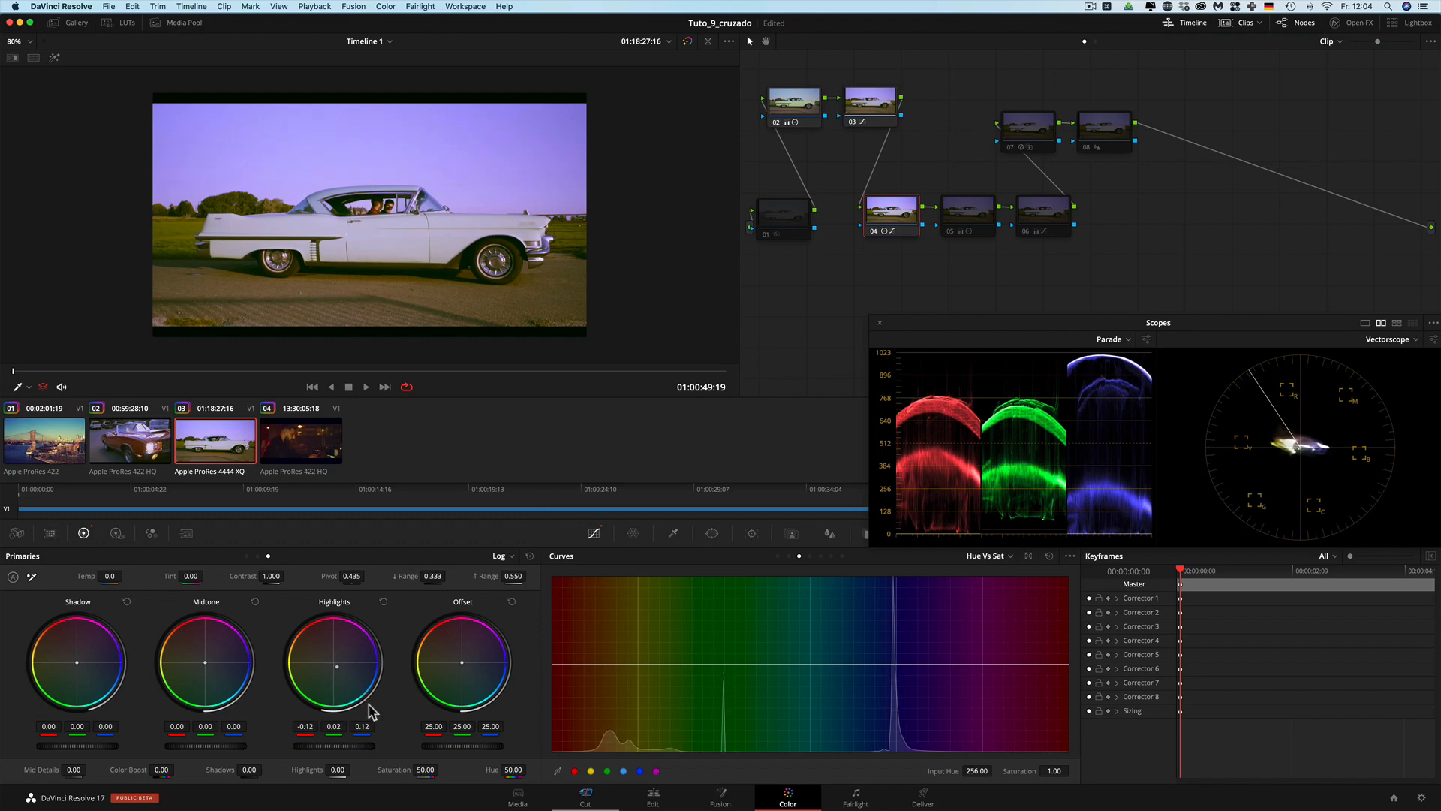
left_click(788, 557)
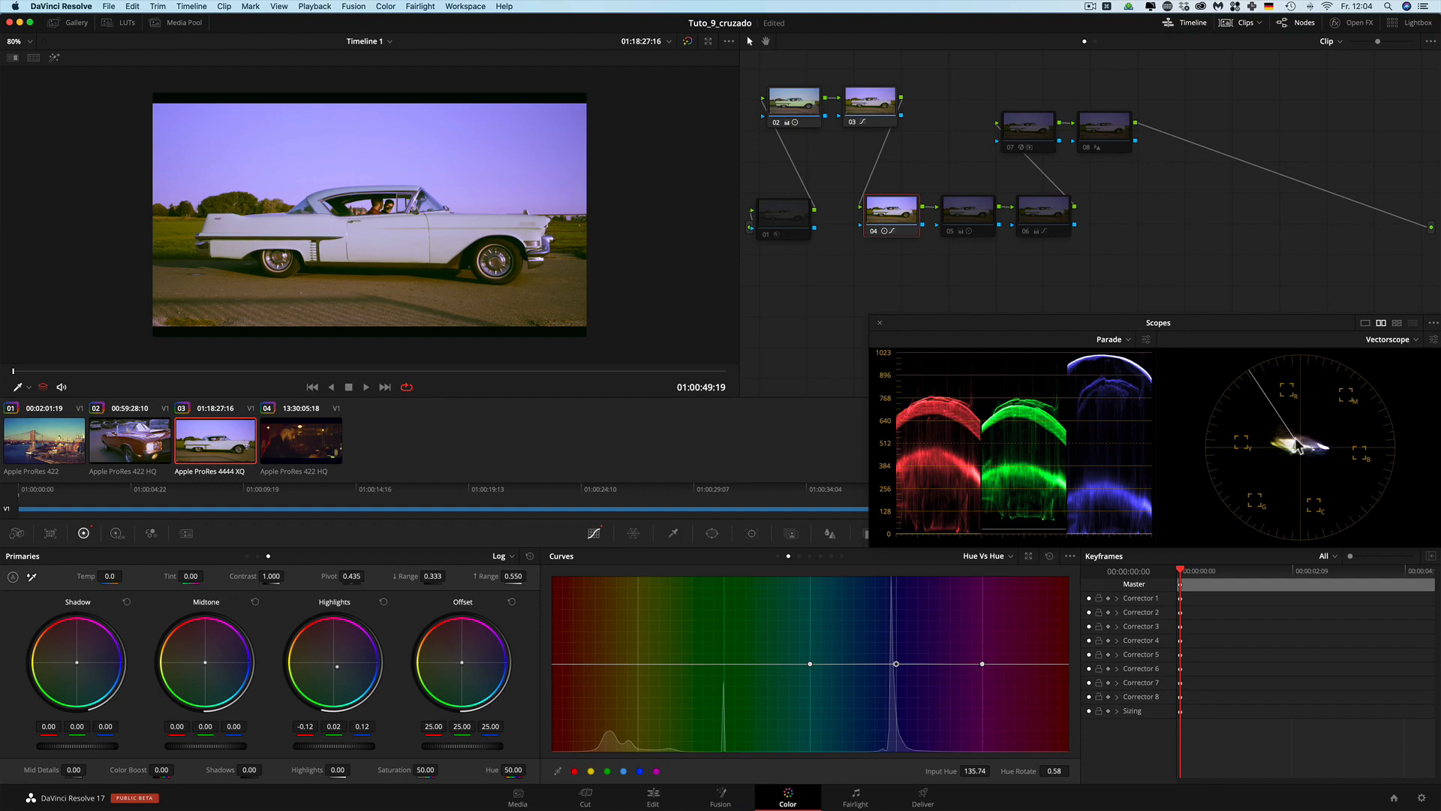
left_click_drag(897, 666, 896, 656)
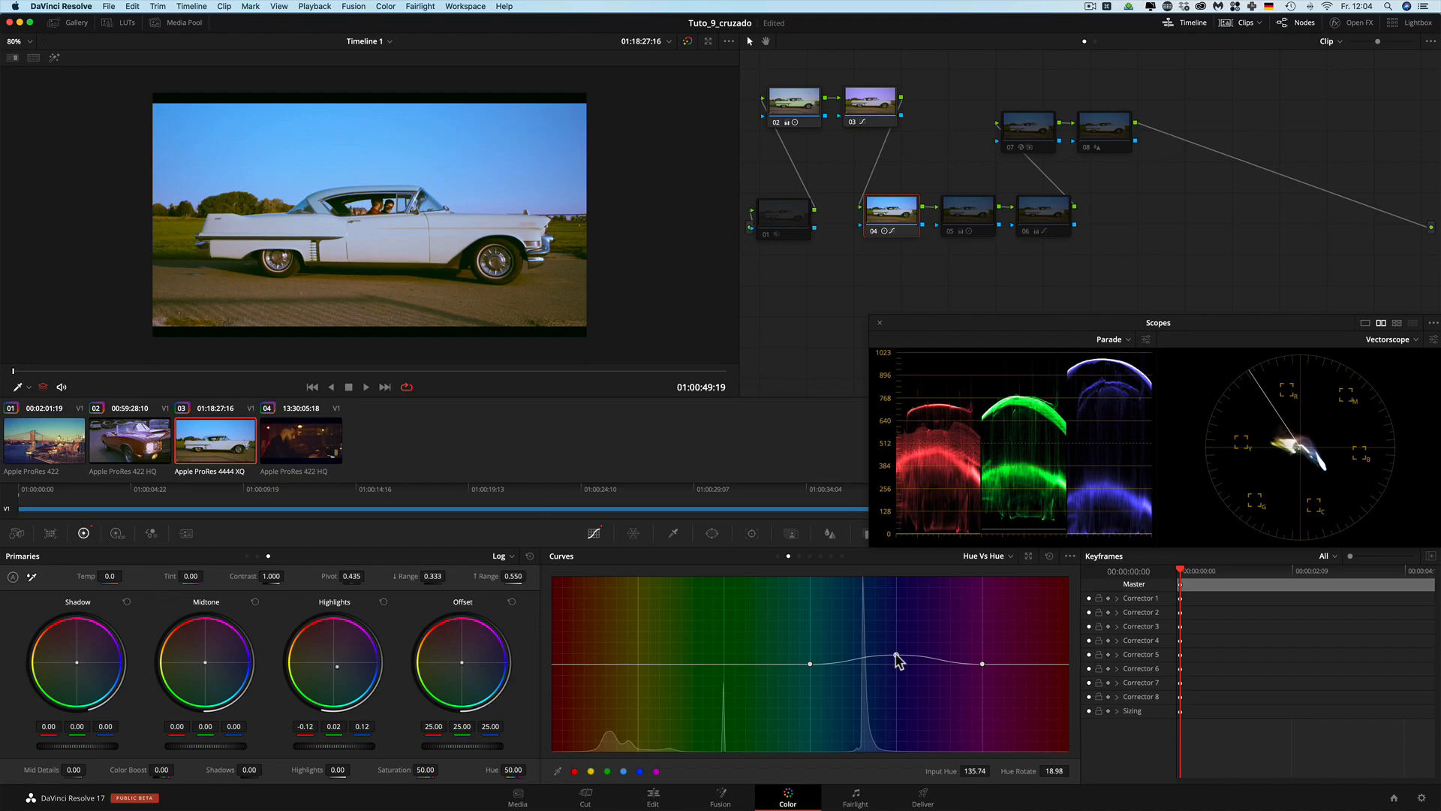
Step: Lower the blue point's Saturation to 0.83 on node 04's Hue Vs Sat curve, and compare the image with the node off and on
left_click(799, 557)
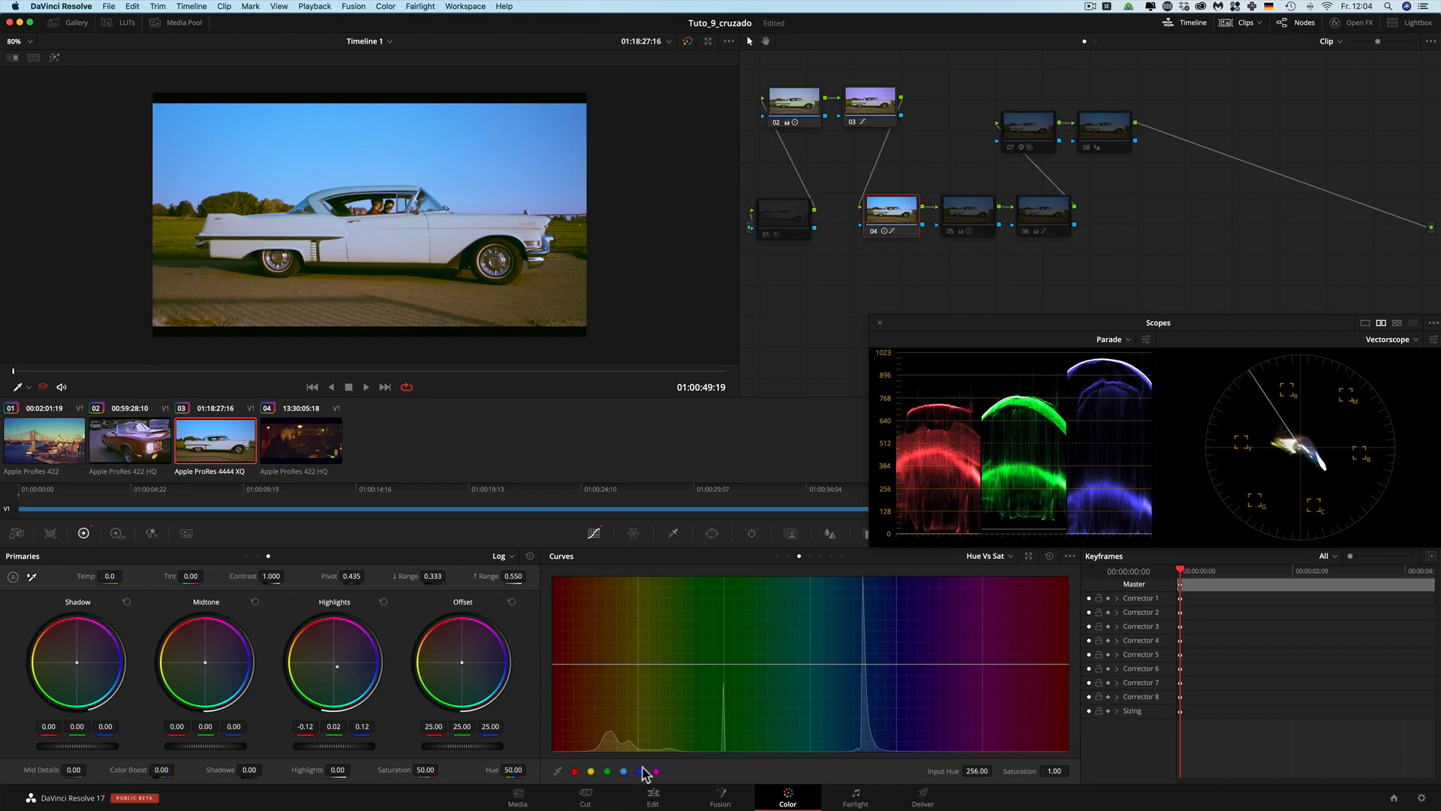
left_click_drag(896, 663, 897, 679)
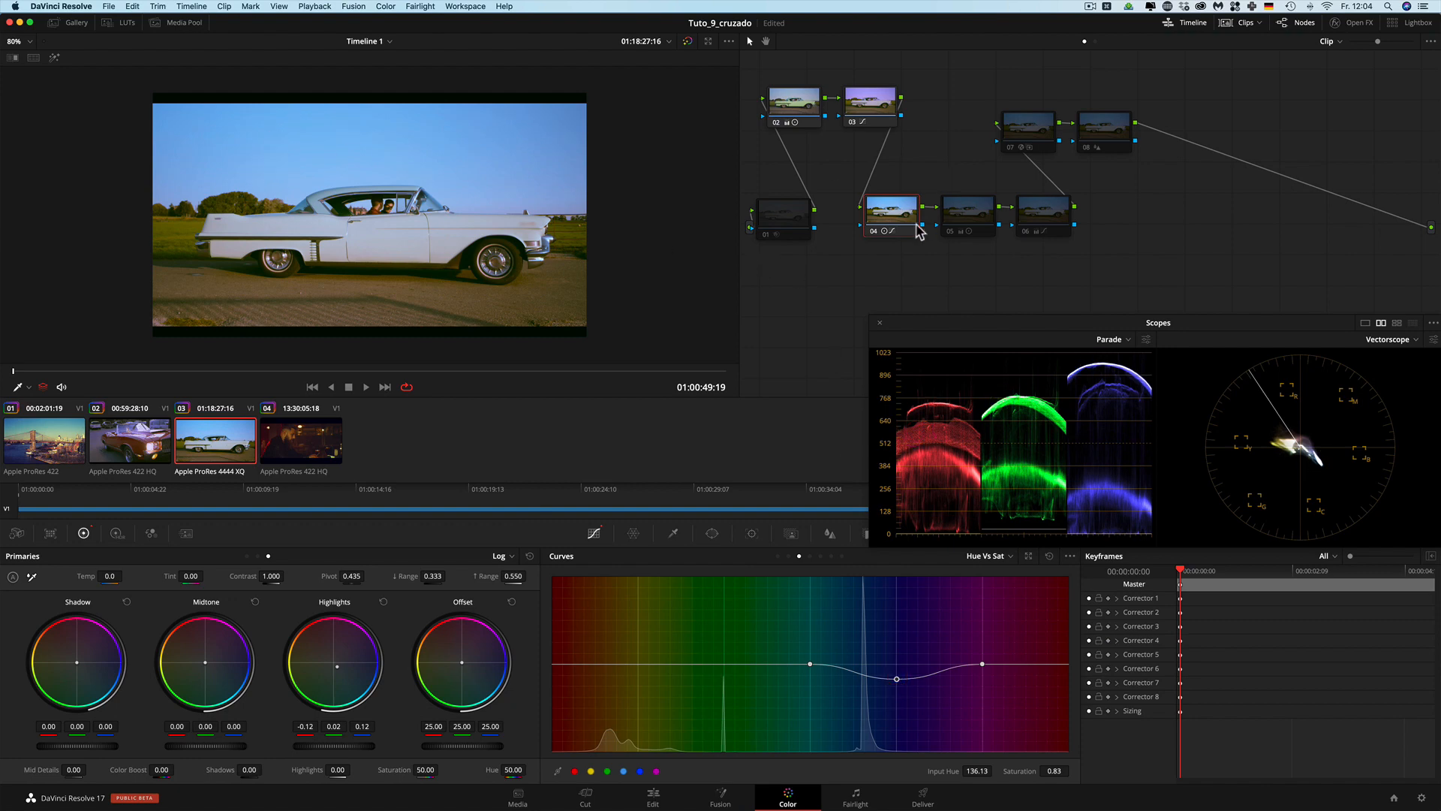
left_click(874, 231)
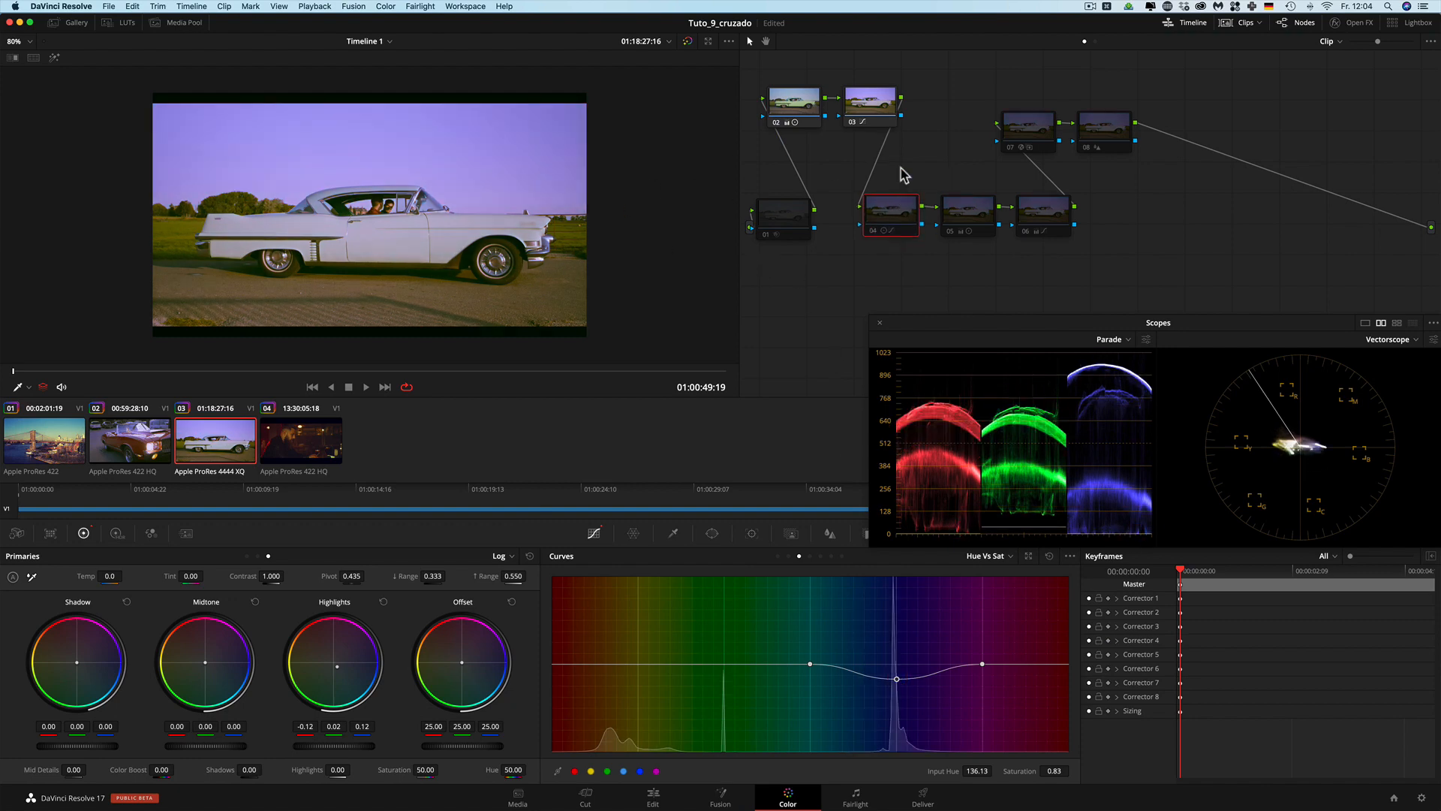
left_click(875, 231)
scroll(289, 169, "down", 2)
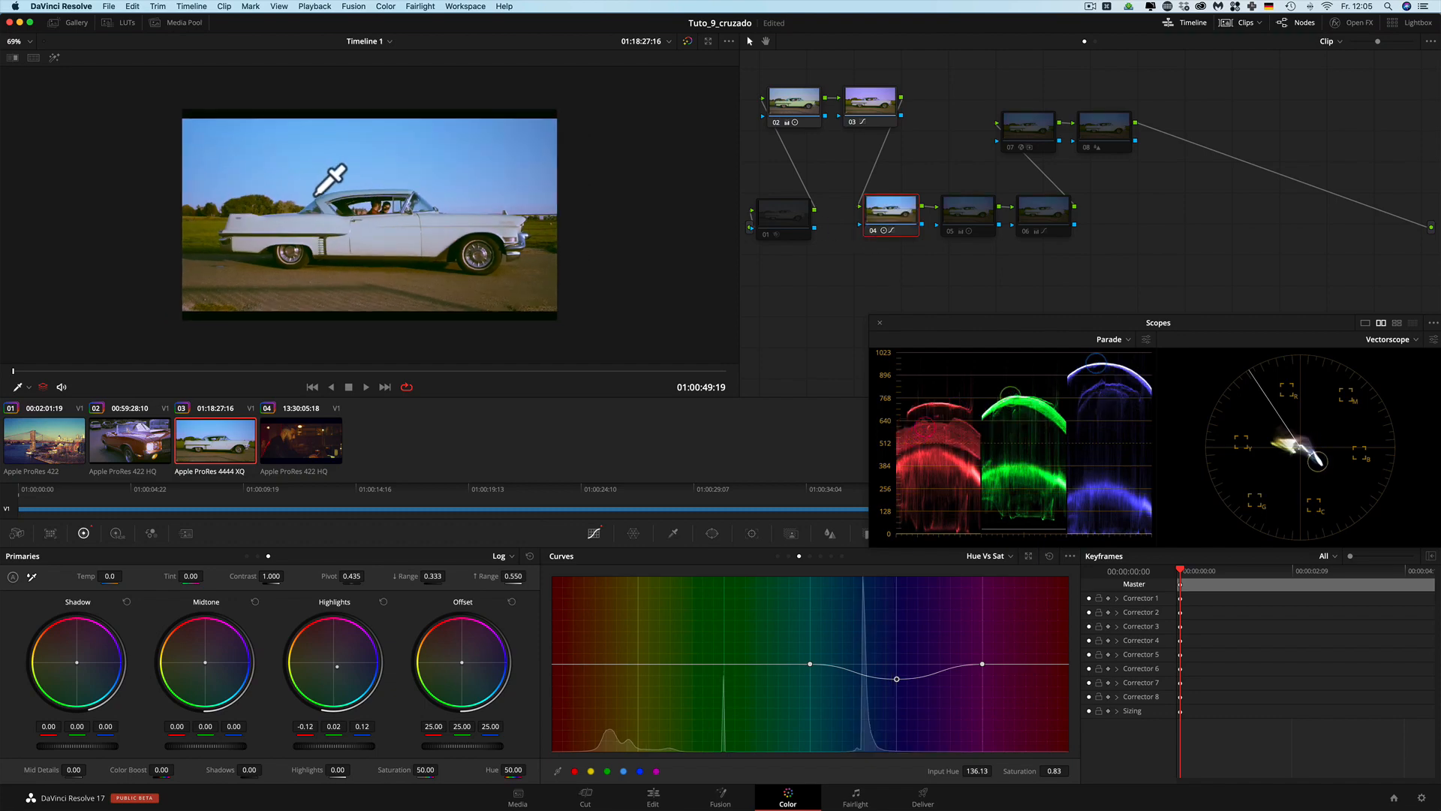
Step: Enable node 05 of the white car grade and review its Temp and Tint
left_click(976, 219)
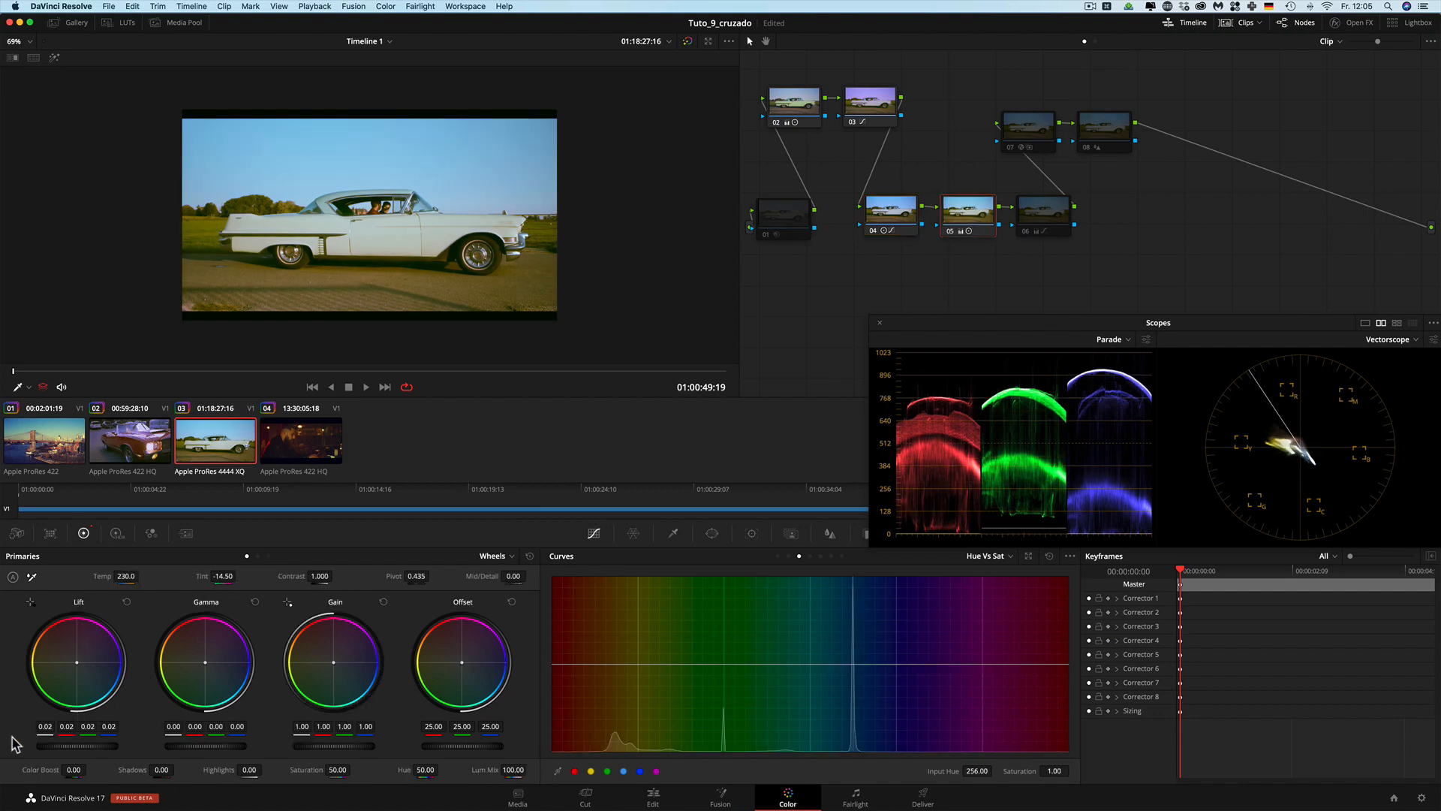
Step: Review node 05's Log wheel settings and inspect the shadow area beneath the white car up close
left_click(269, 557)
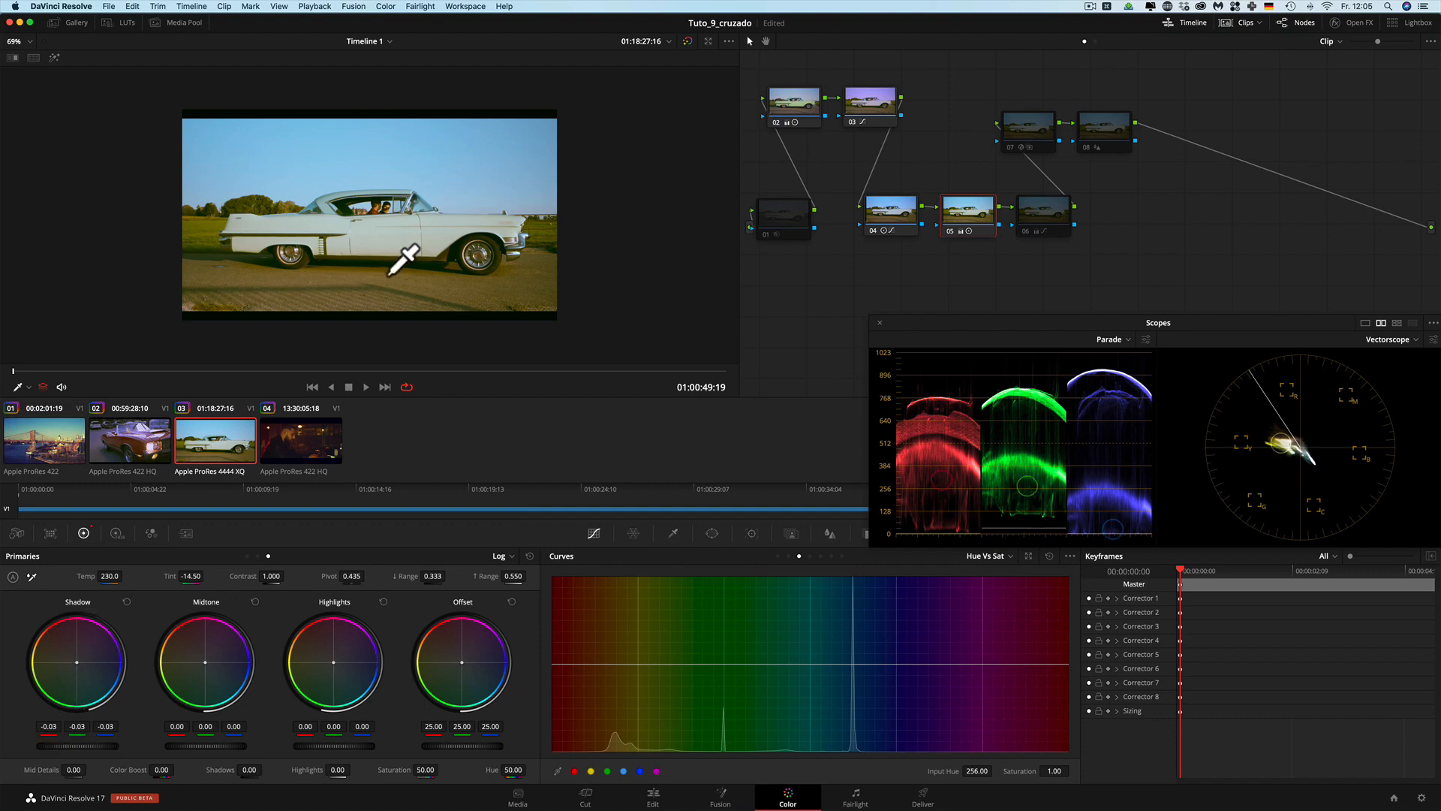
scroll(306, 299, "up", 3)
scroll(306, 298, "up", 5)
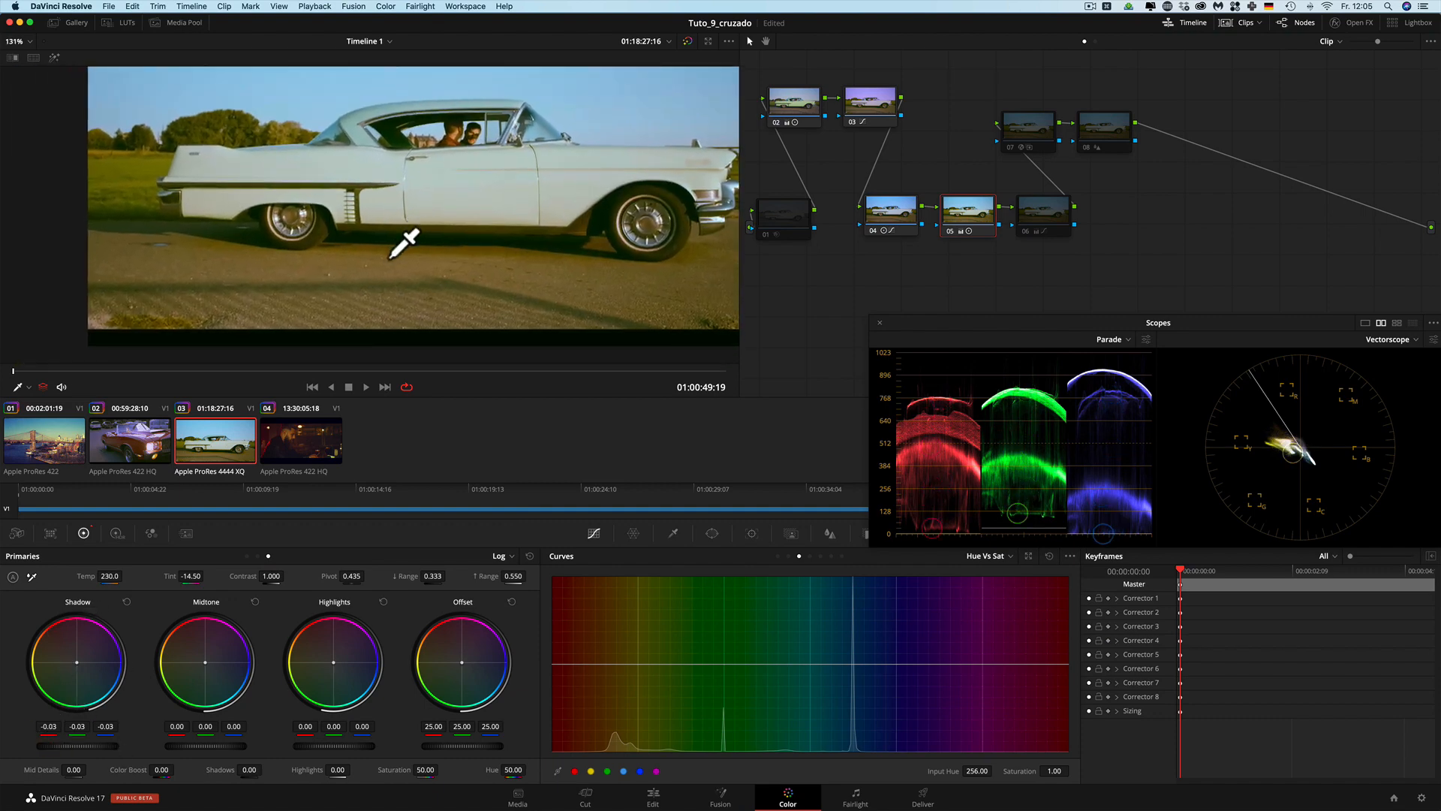
scroll(405, 242, "up", 2)
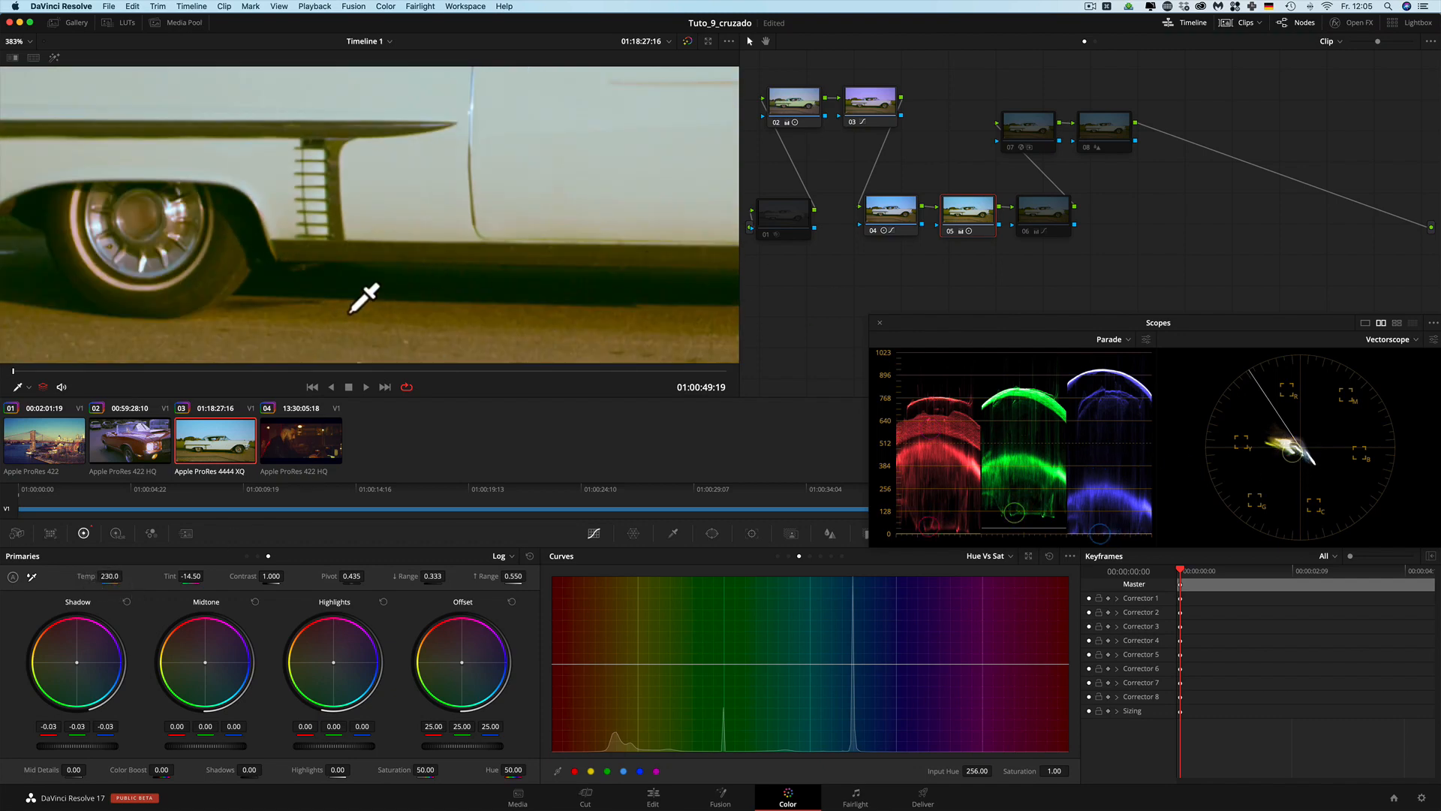
scroll(363, 296, "down", 7)
scroll(360, 273, "up", 1)
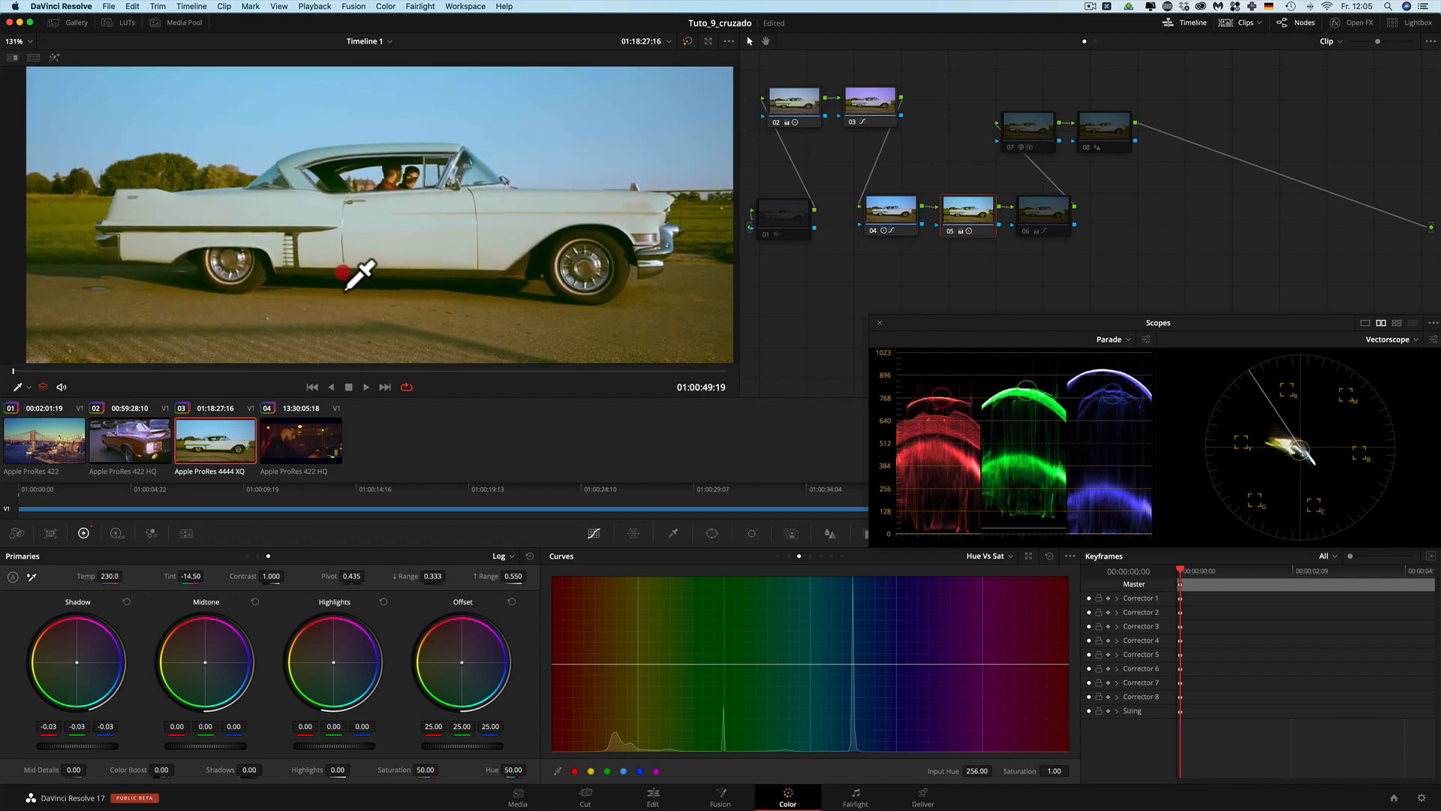
scroll(364, 273, "down", 2)
Step: Enable nodes 06 and 07 of the white car grade and move node 08 farther away from node 07
left_click(1044, 214)
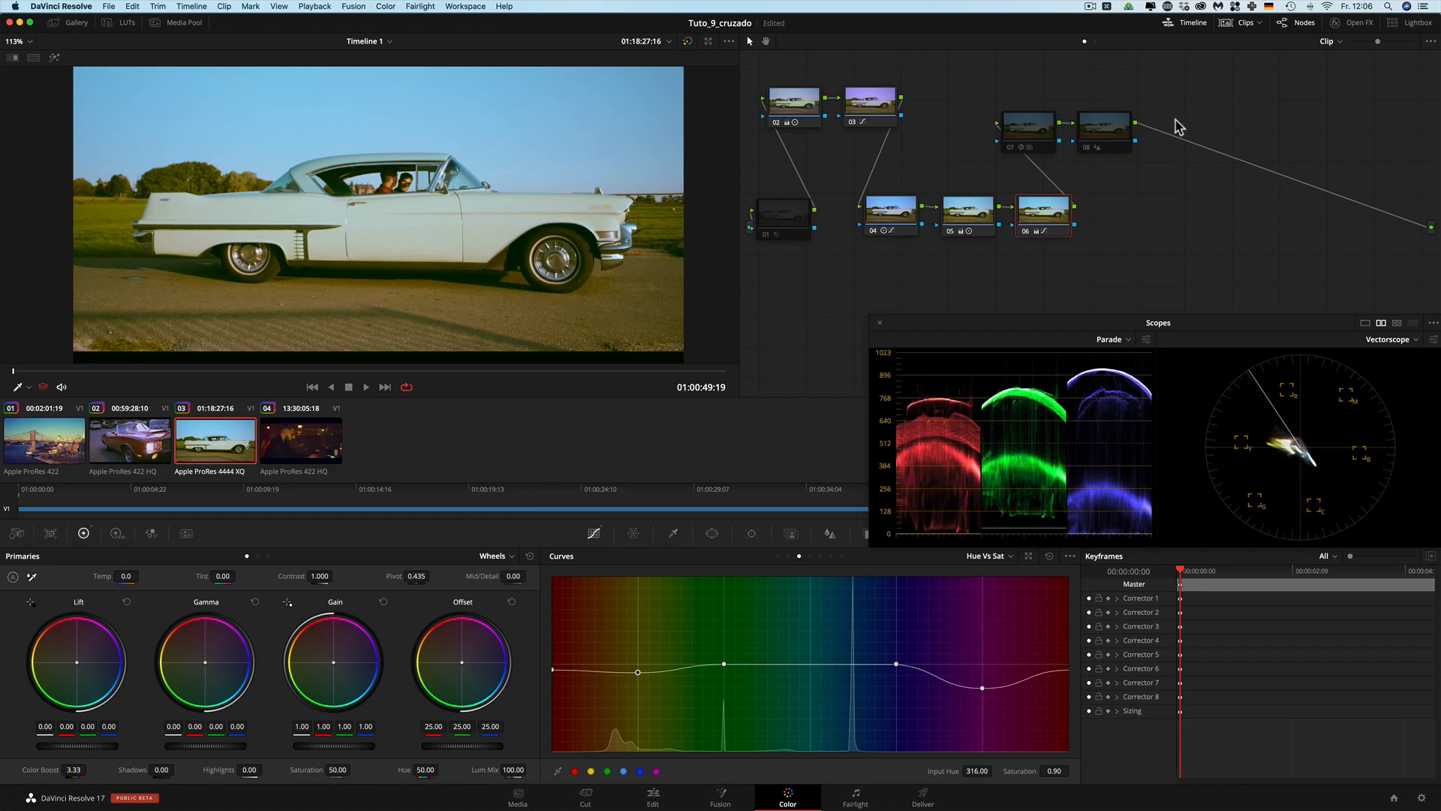
left_click(1036, 129)
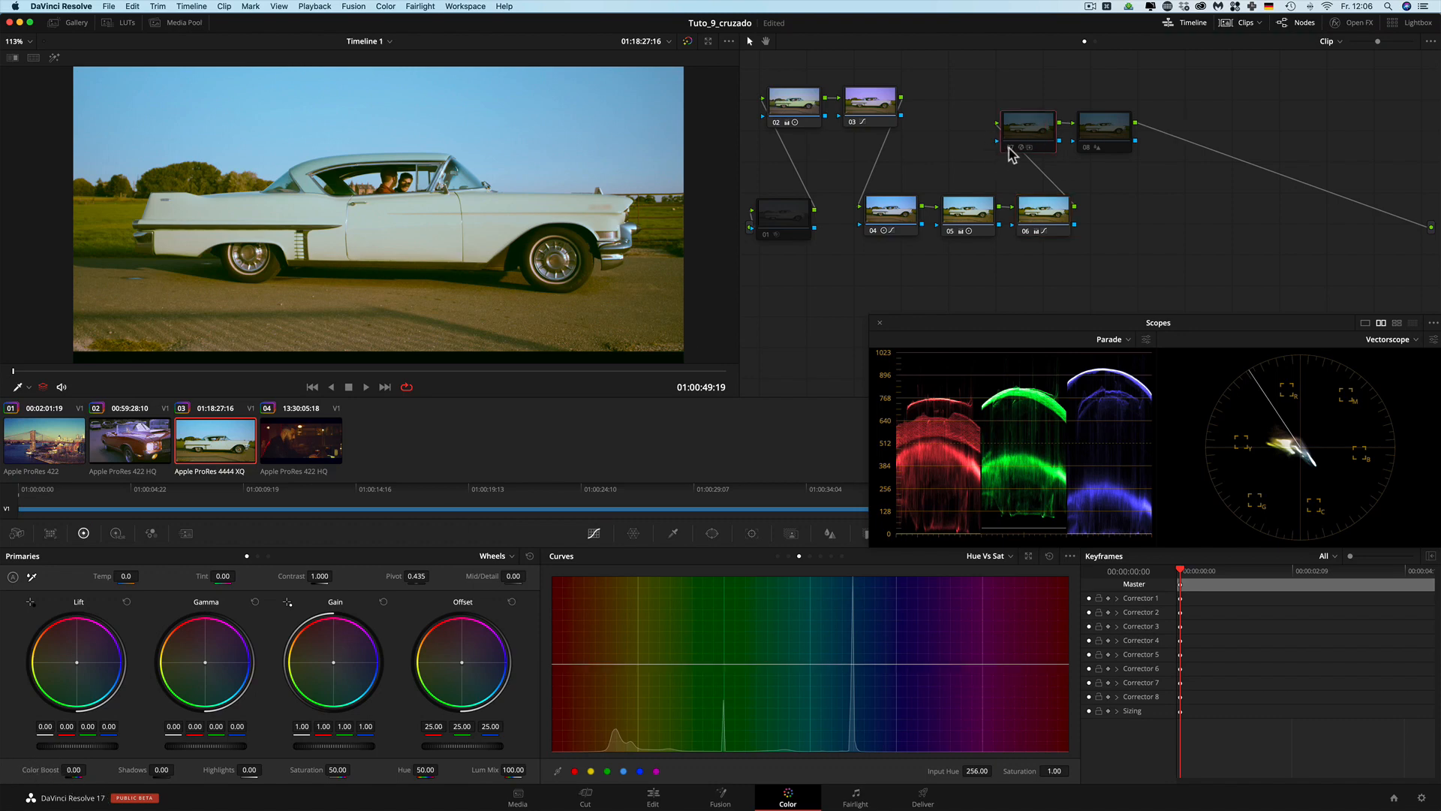
left_click(1009, 148)
left_click_drag(1009, 148, 1025, 149)
left_click_drag(1120, 124, 1216, 129)
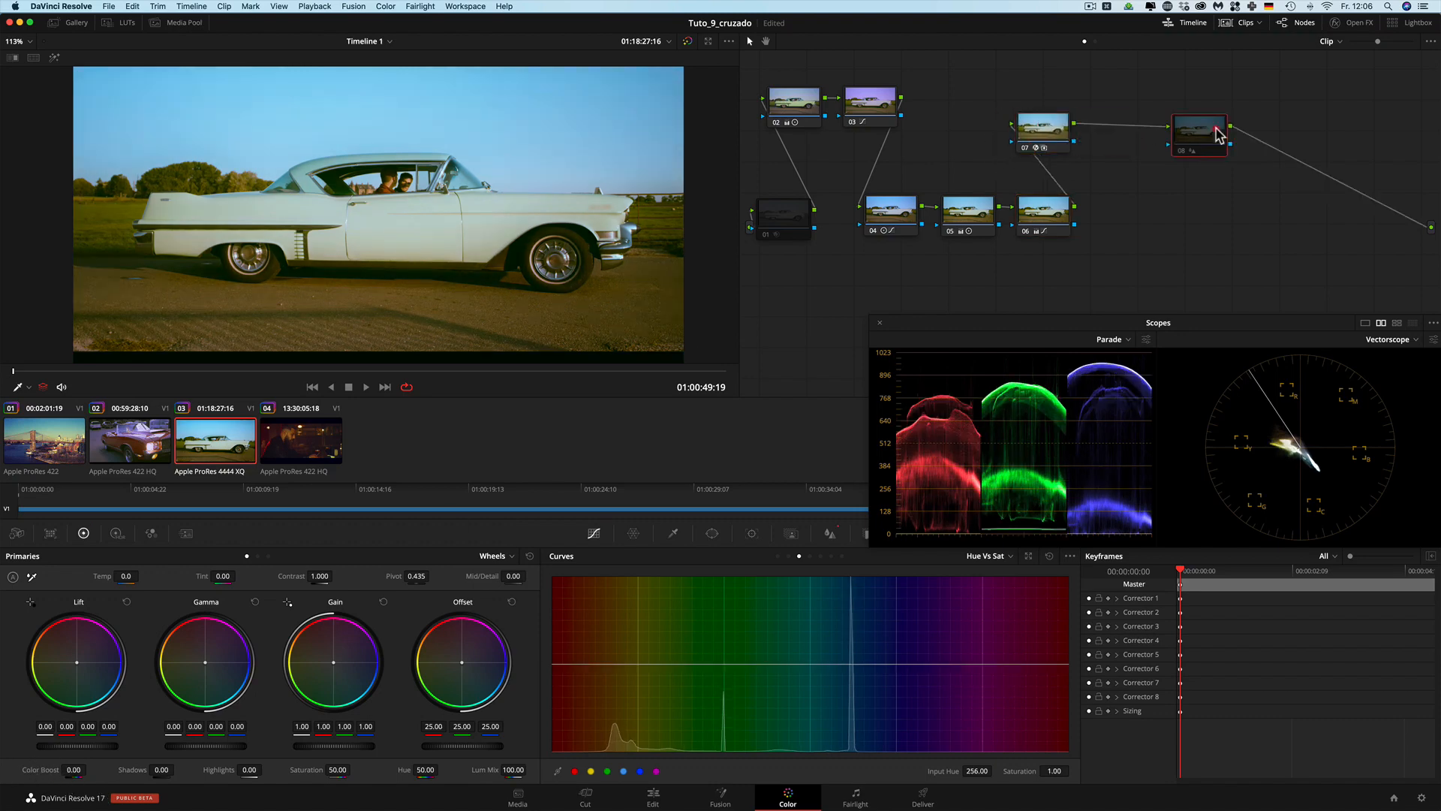
Step: Review node 07's Glow effect settings and its Key Output gain
left_click(1047, 130)
left_click(1334, 23)
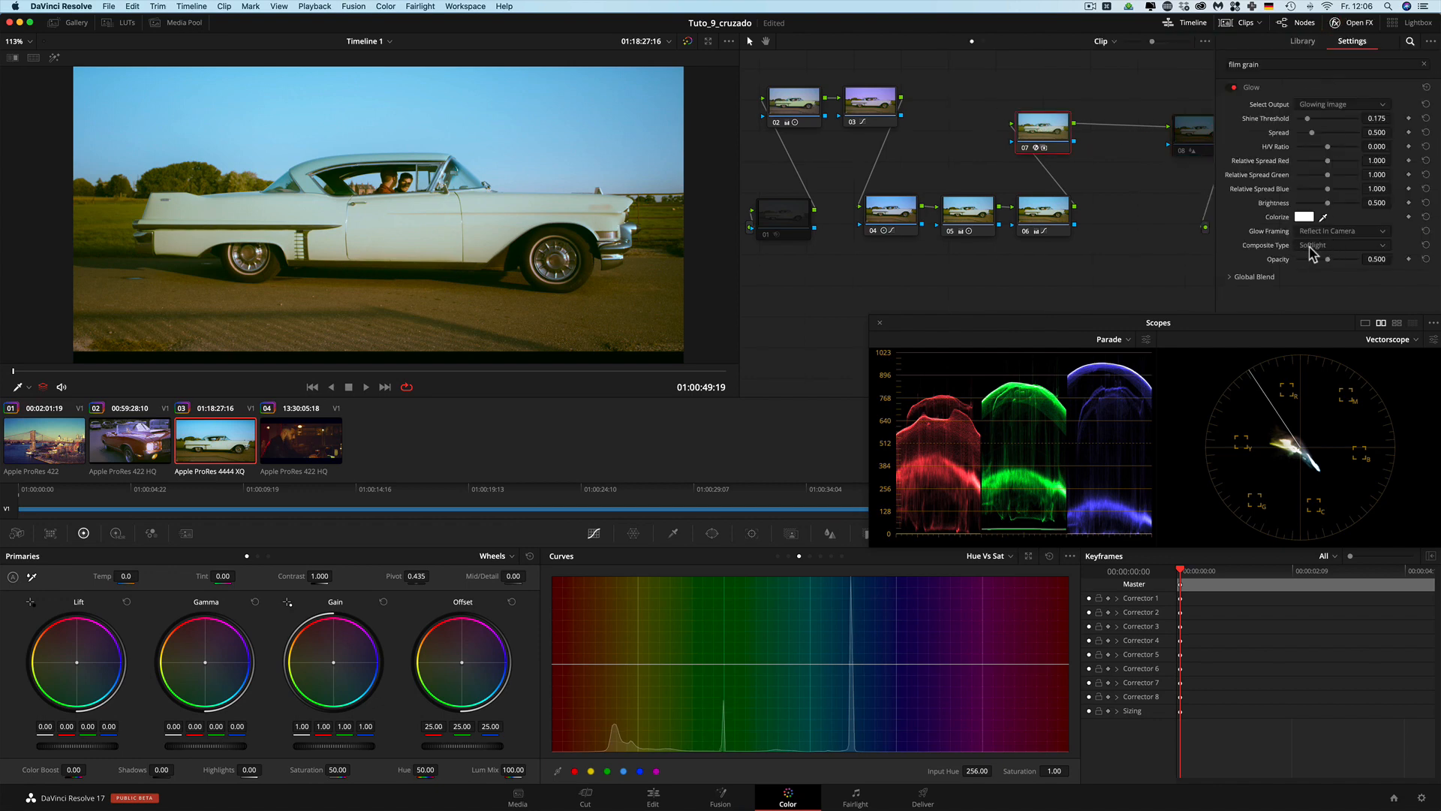
left_click(1335, 26)
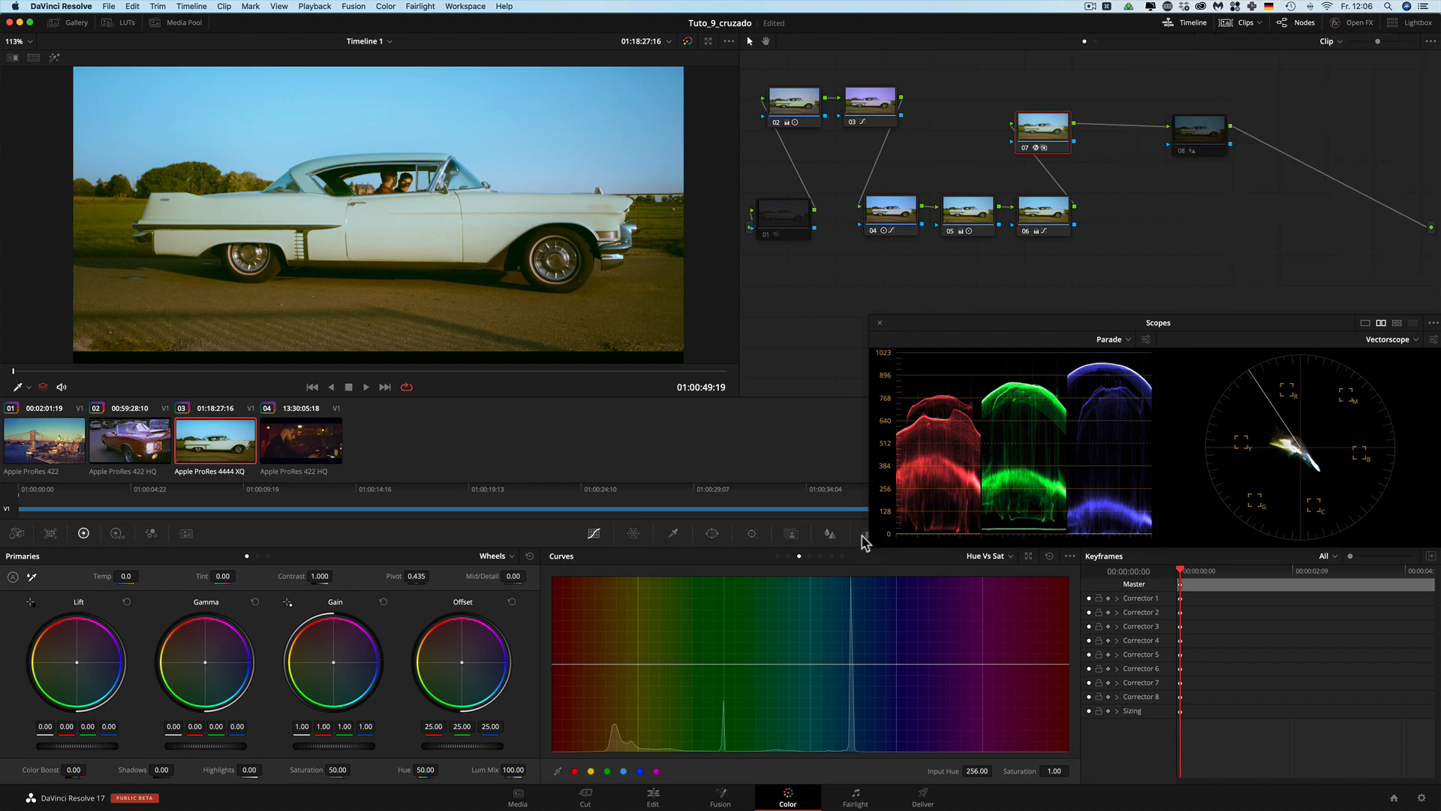
left_click(866, 533)
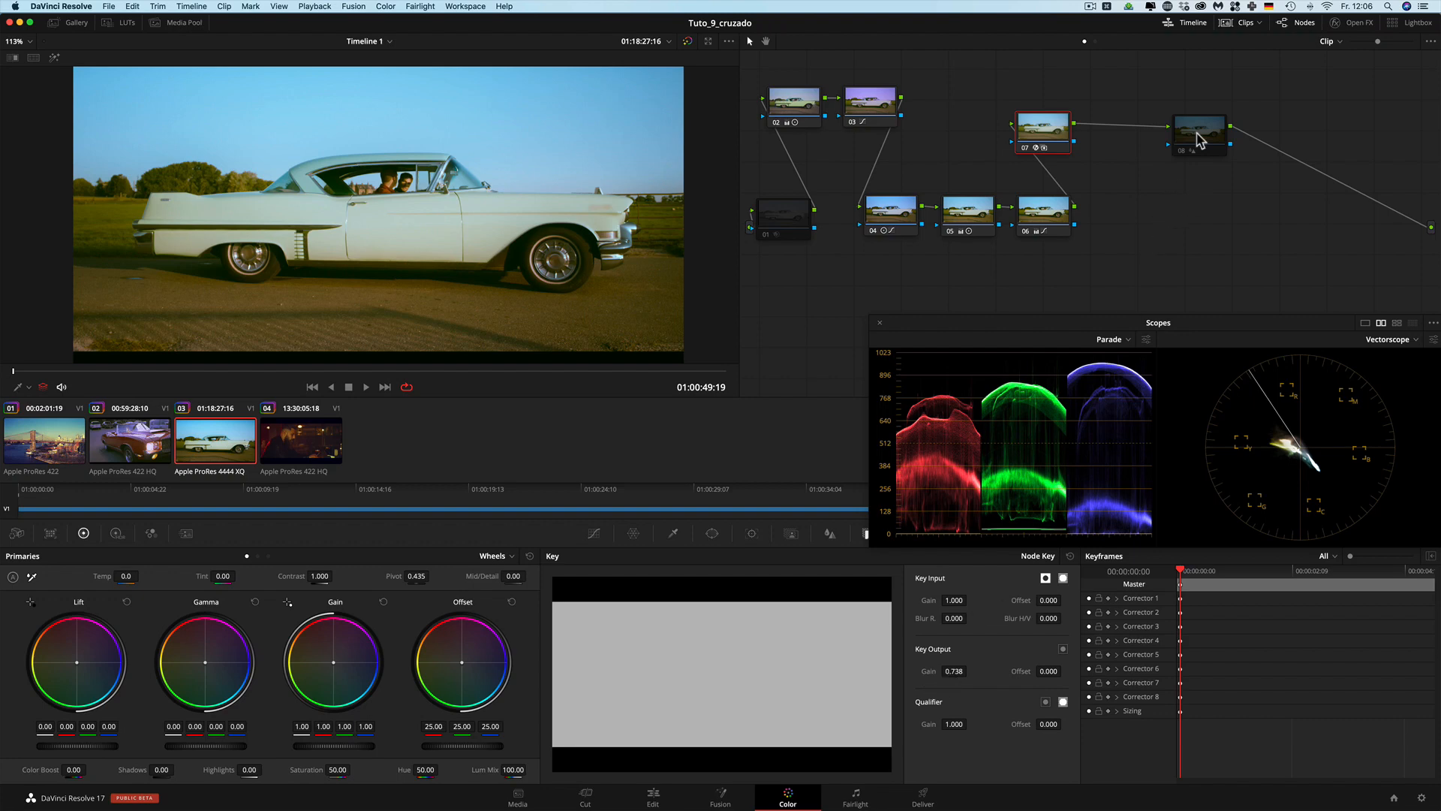
Step: Enable nodes 08 and 01 of the white car grade, and review node 08's Blur radius and node 01's noise reduction
left_click(1174, 152)
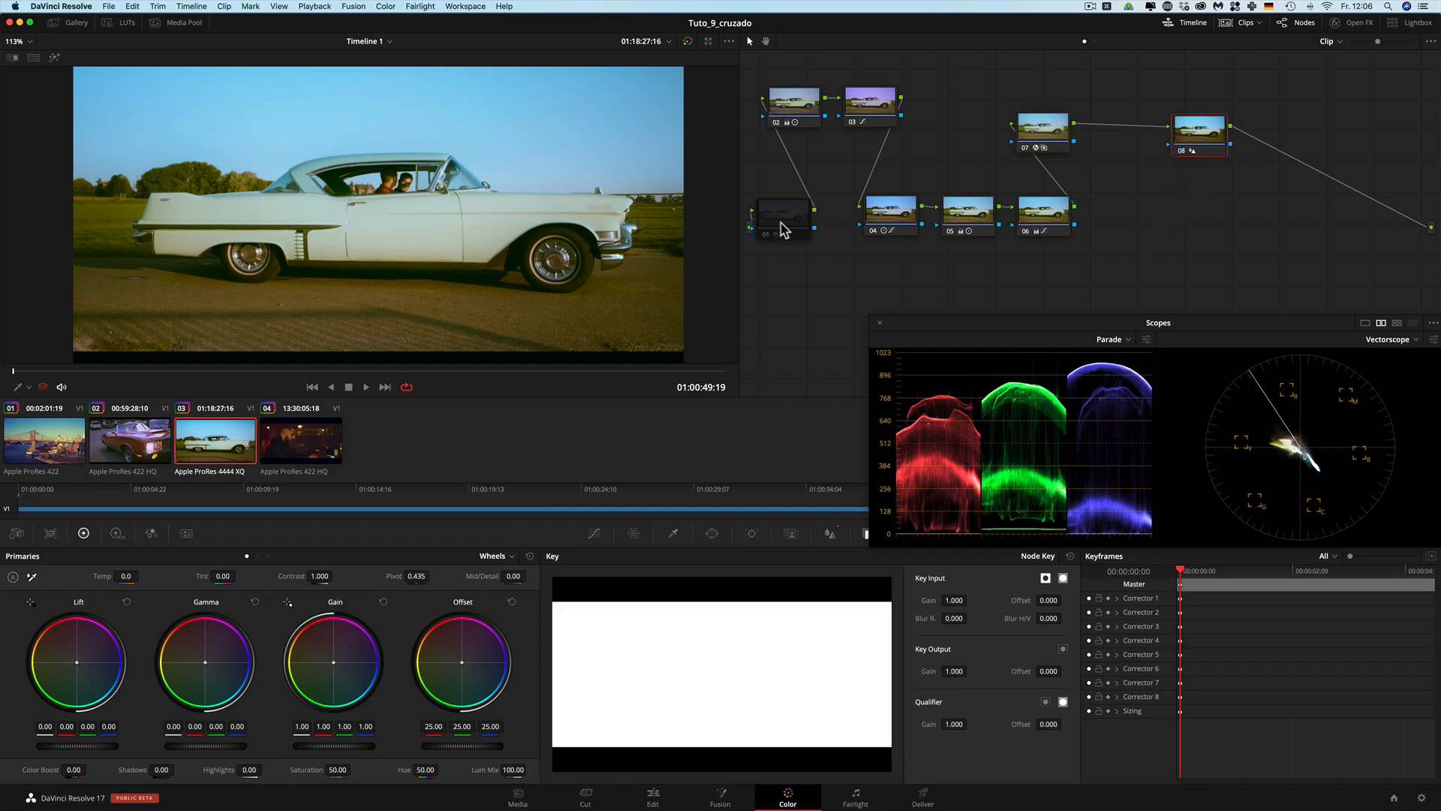
left_click(830, 534)
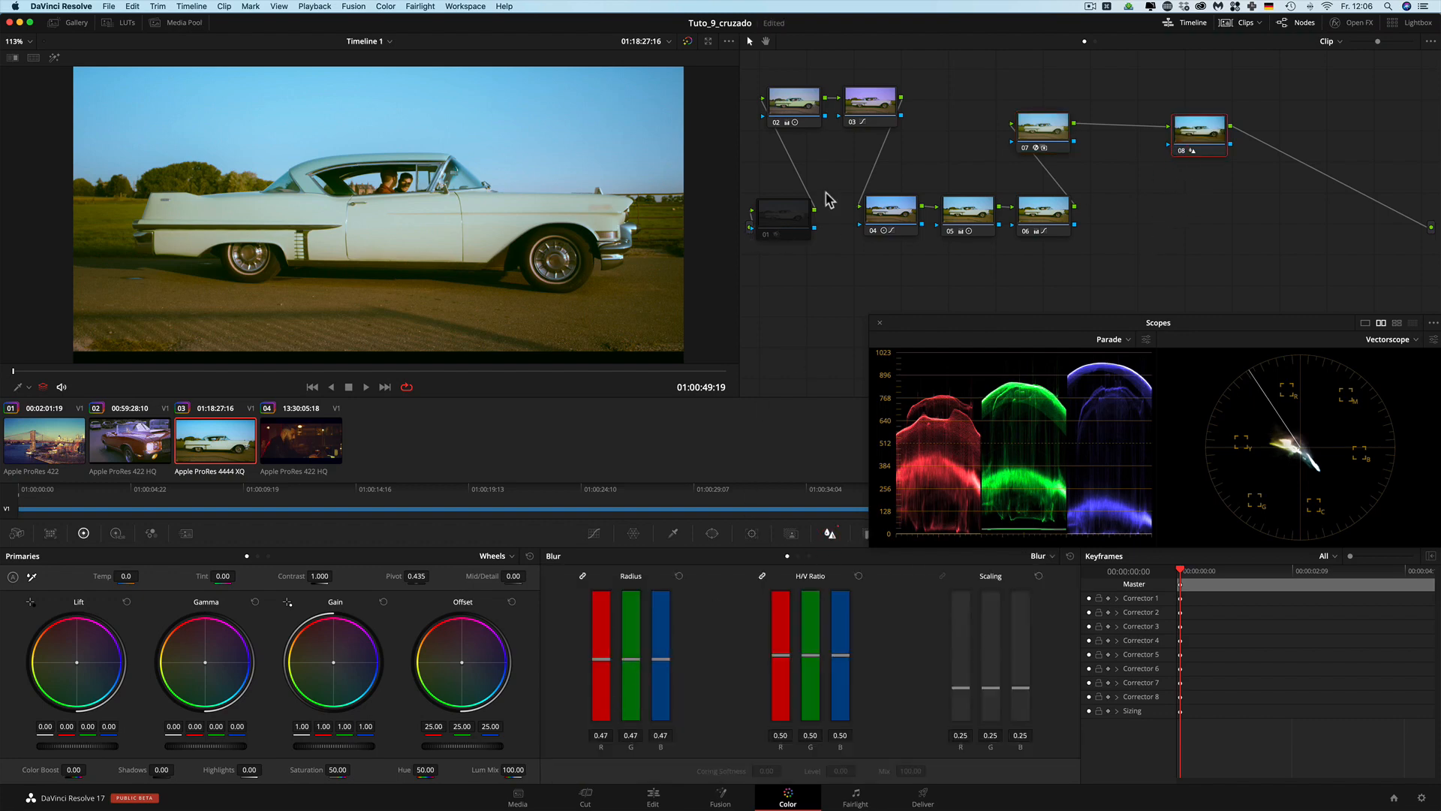
left_click(772, 235)
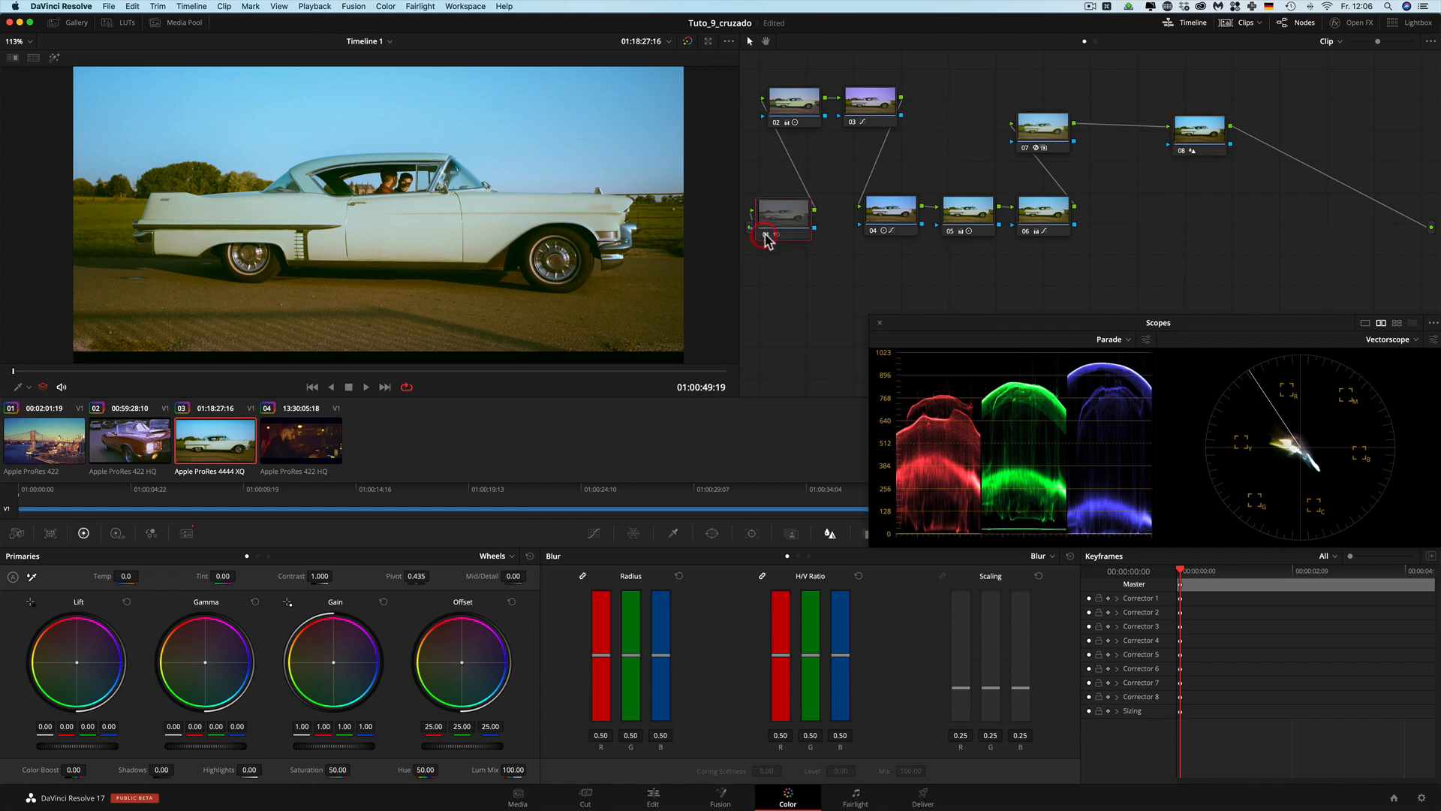
left_click(186, 533)
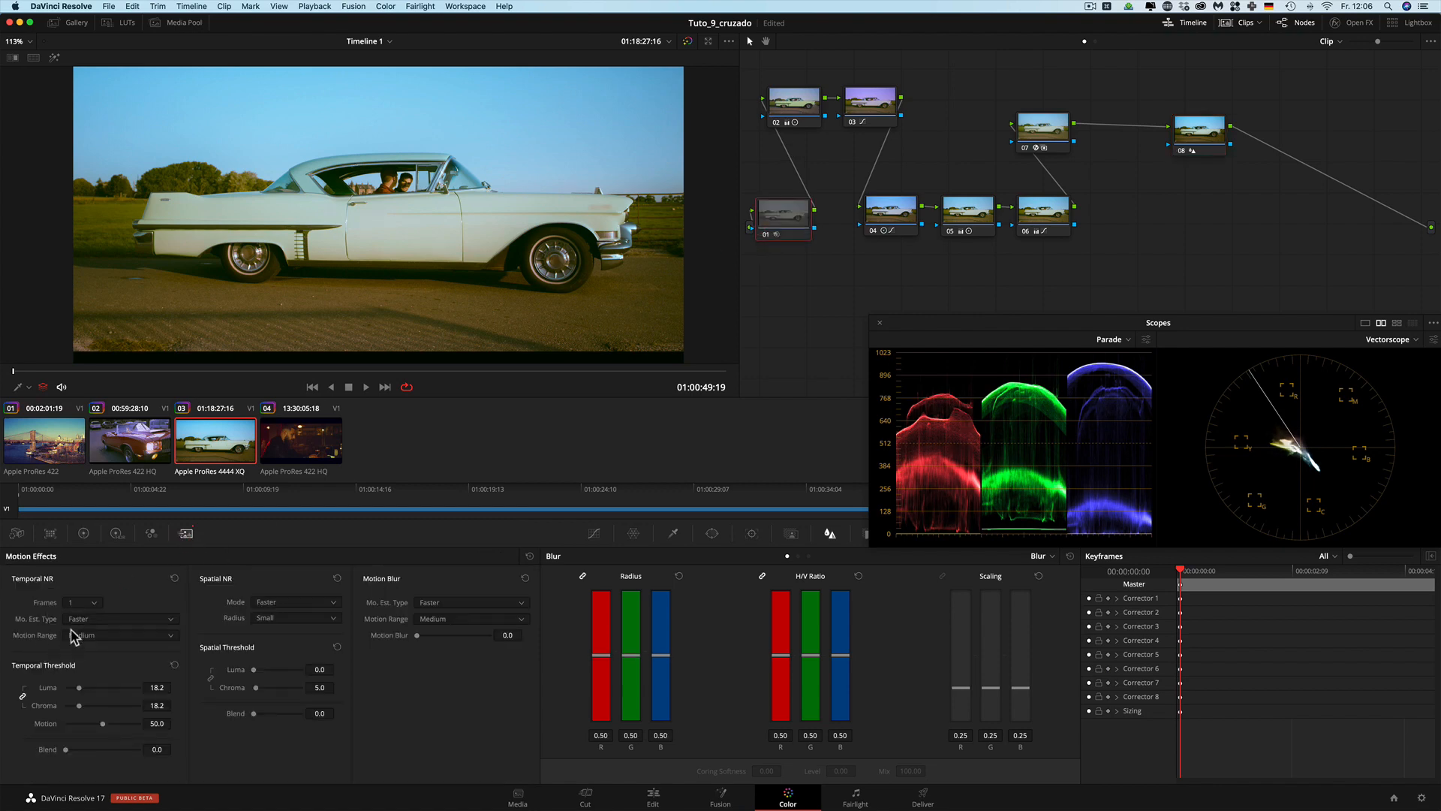
scroll(399, 227, "up", 6)
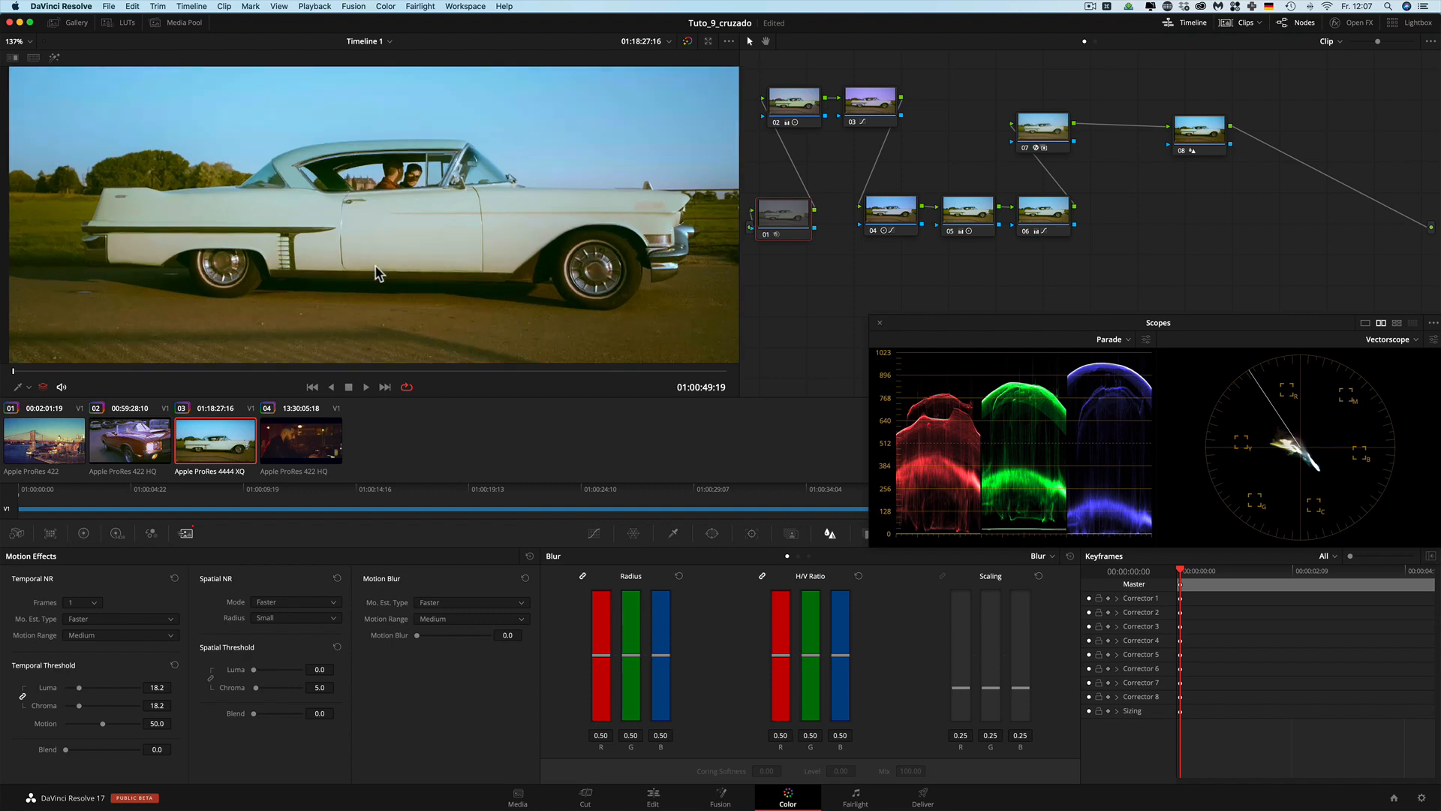
scroll(376, 331, "down", 6)
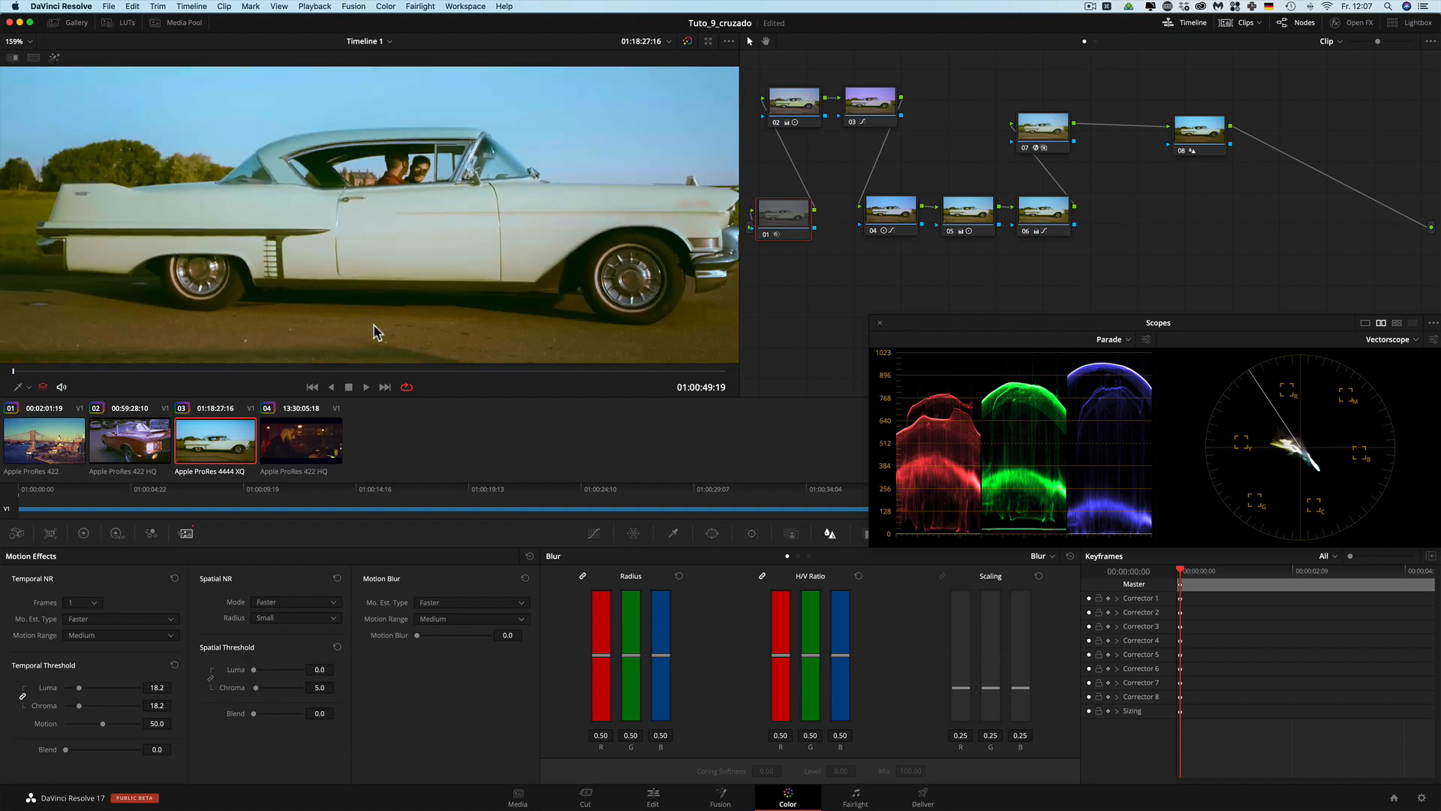
Step: Add a serial node after node 08 and place it below node 01
left_click(1196, 143)
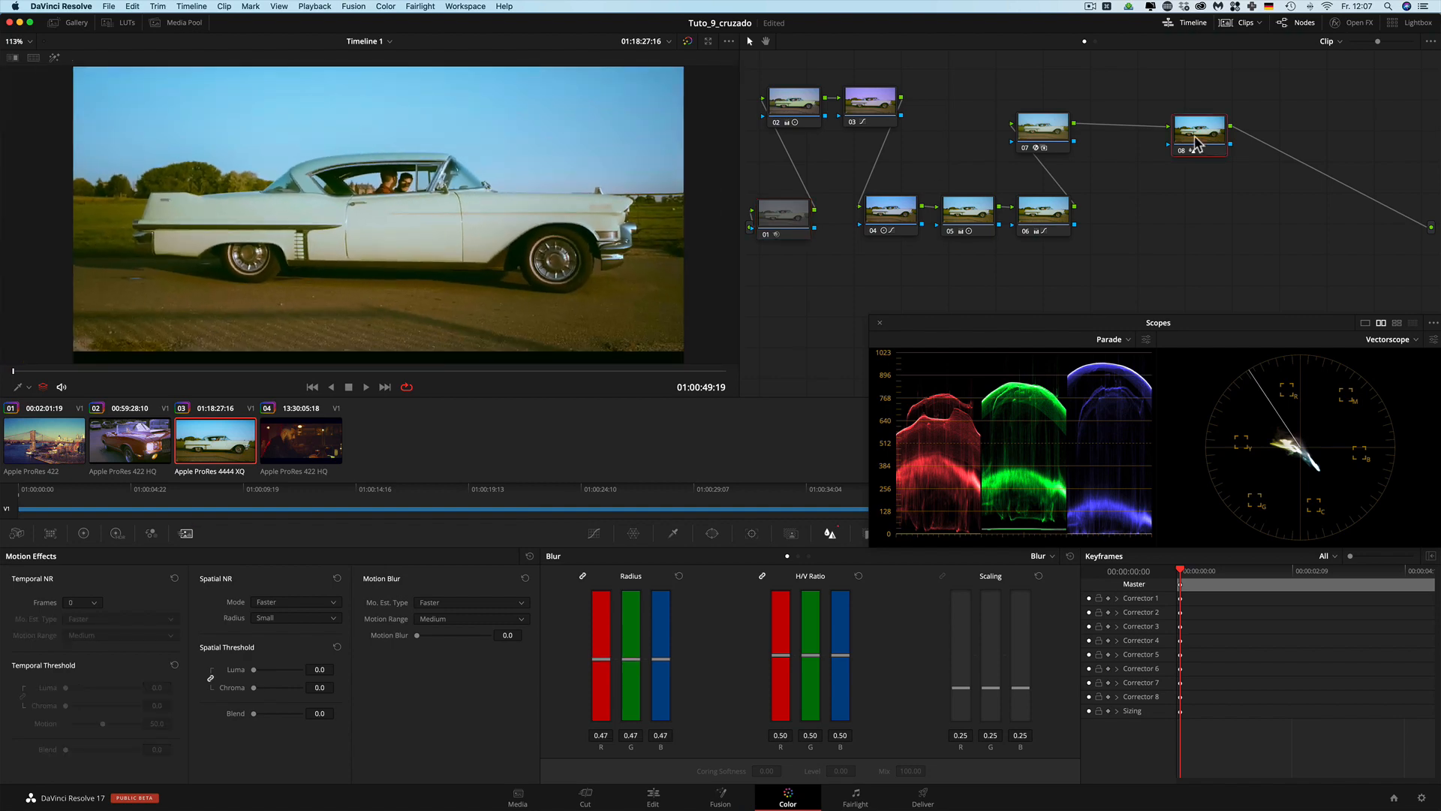
left_click(379, 7)
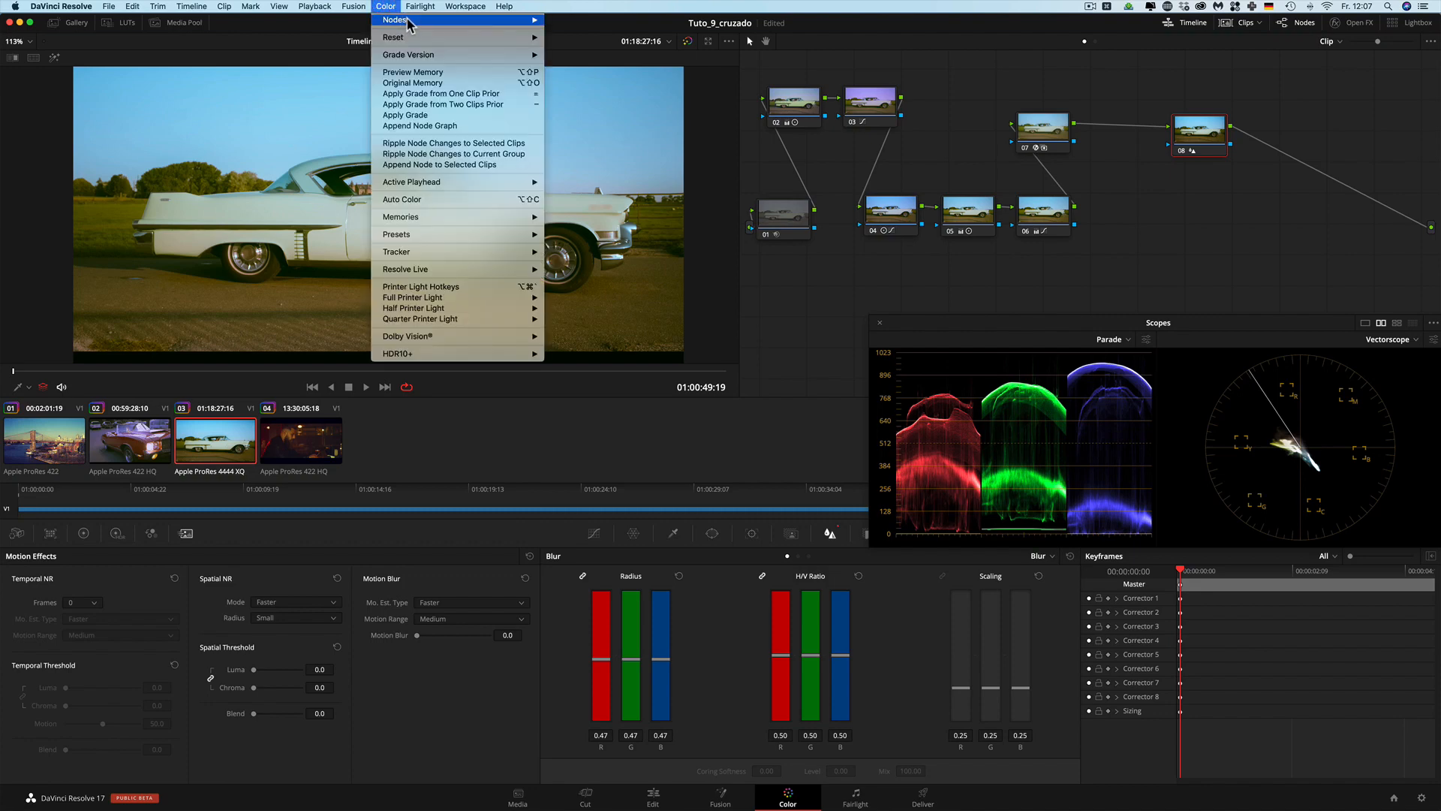
mouse_move(420, 20)
left_click(587, 51)
left_click_drag(1295, 146, 826, 295)
Step: Compare the white car image with node 01's noise reduction off and on
left_click(765, 232)
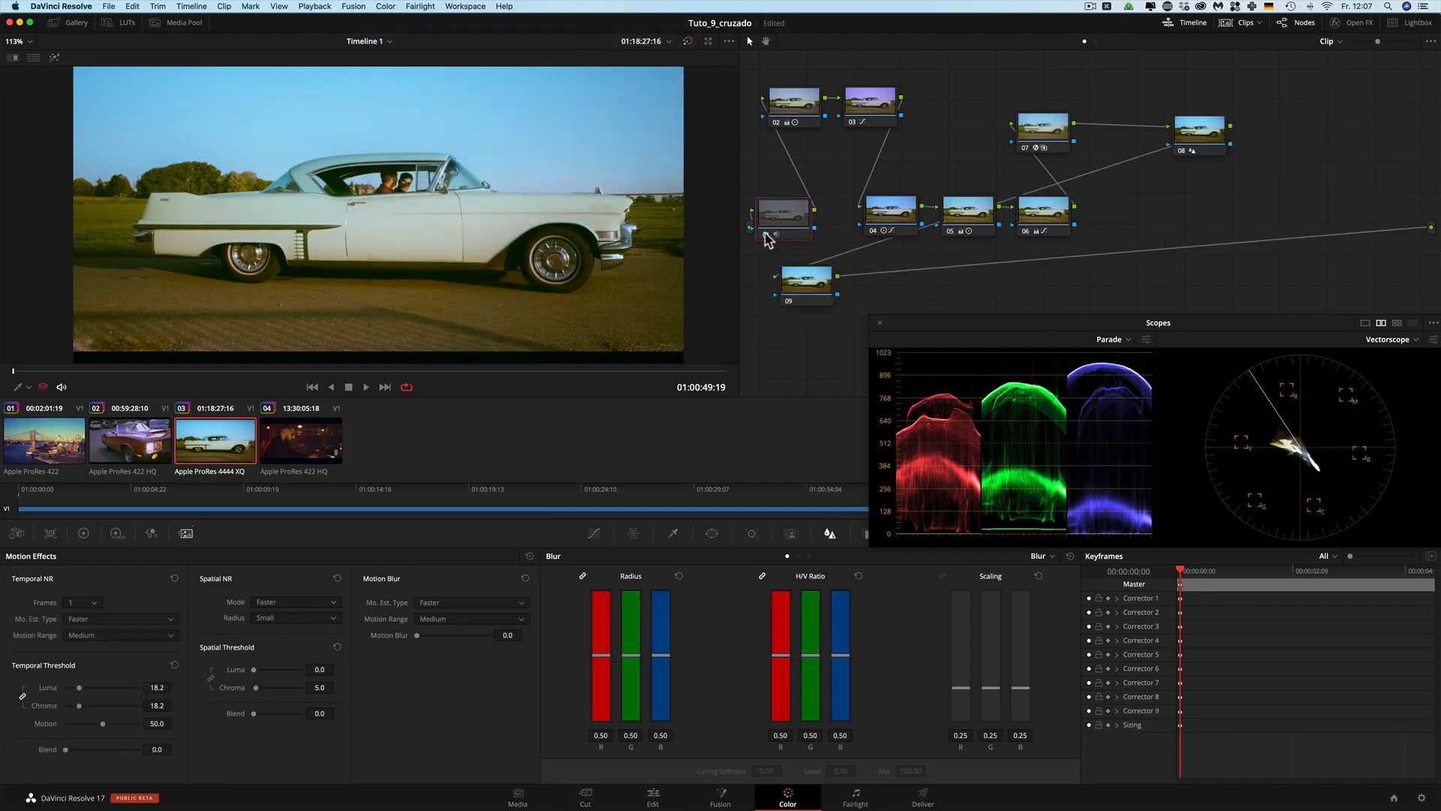
left_click(767, 236)
left_click(766, 236)
Step: Apply the Film Grain effect to node 09 of the white car grade
left_click(803, 282)
left_click(1337, 29)
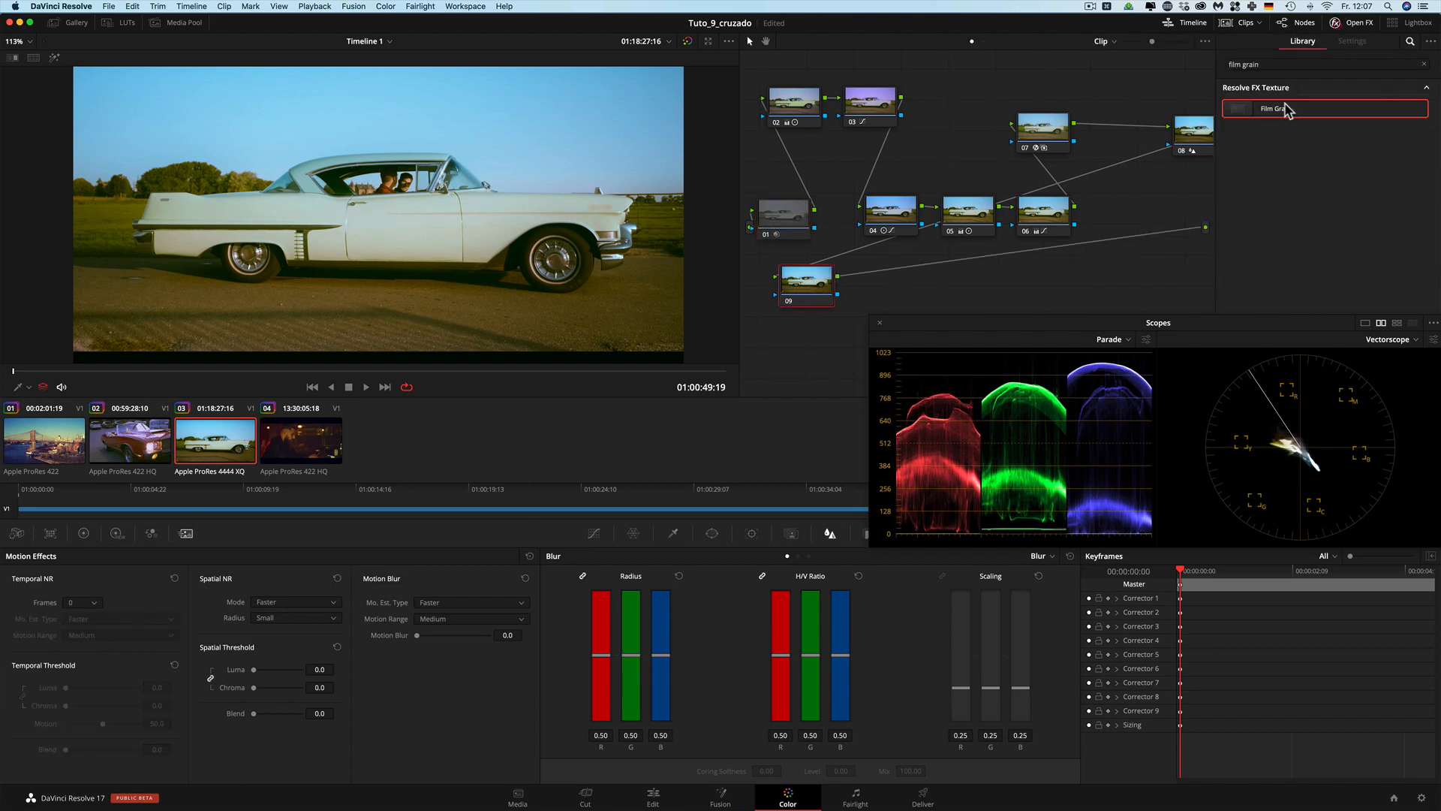
left_click_drag(1252, 110, 823, 304)
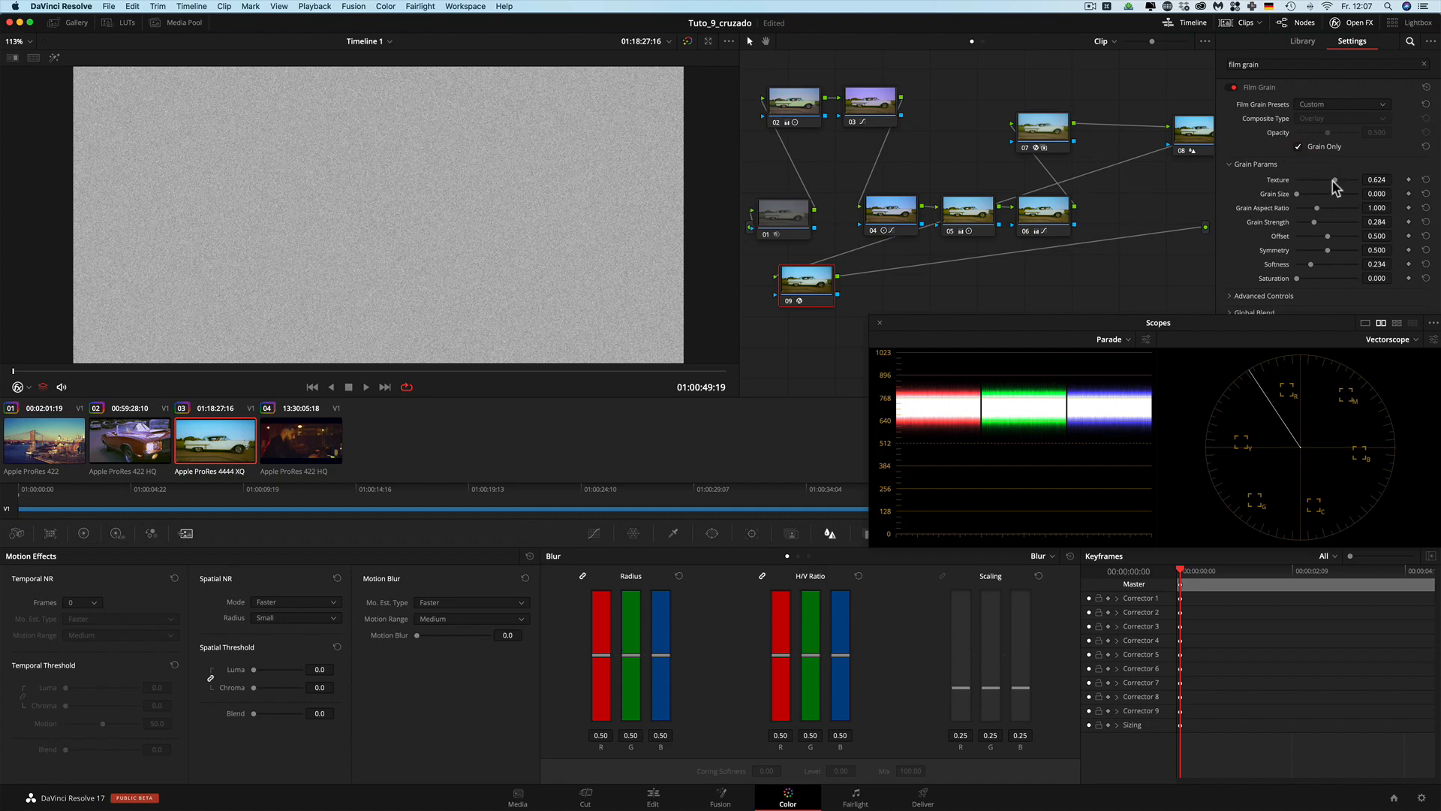
Step: Set the film grain's Texture to 0.468, turn off Grain Only and inspect the grain over the car image
left_click_drag(1320, 181, 1326, 181)
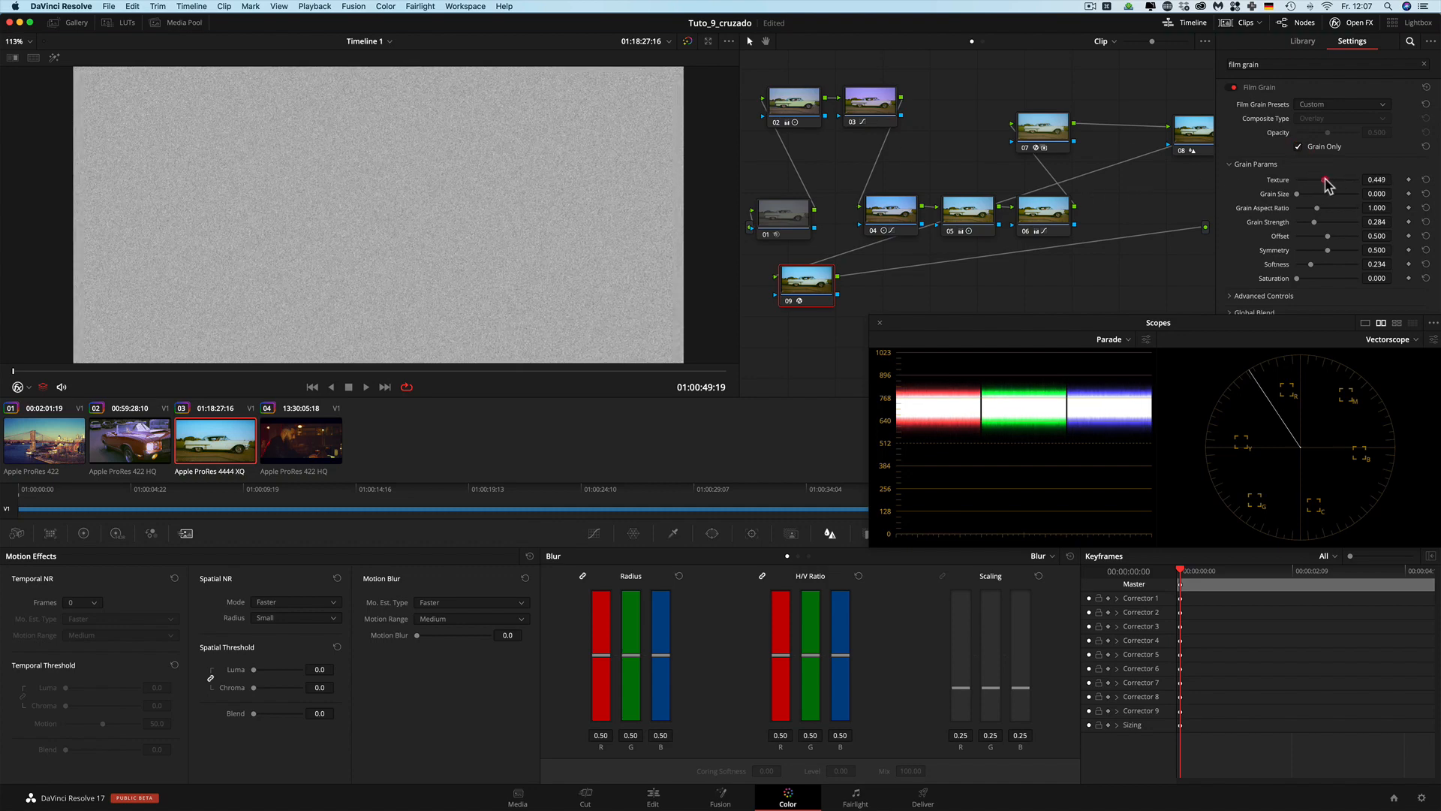
left_click(1299, 146)
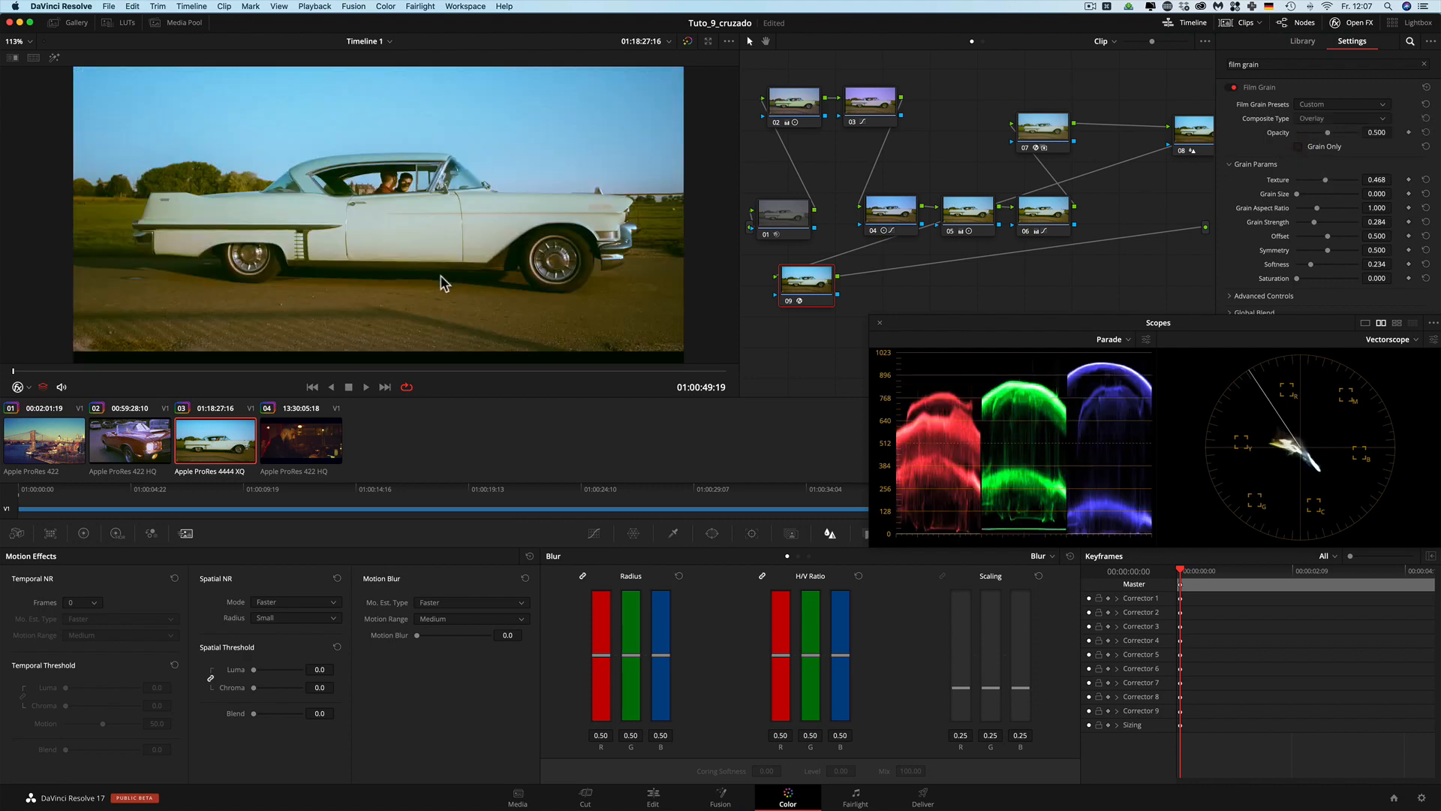
scroll(444, 284, "up", 5)
scroll(444, 284, "down", 5)
scroll(444, 283, "down", 2)
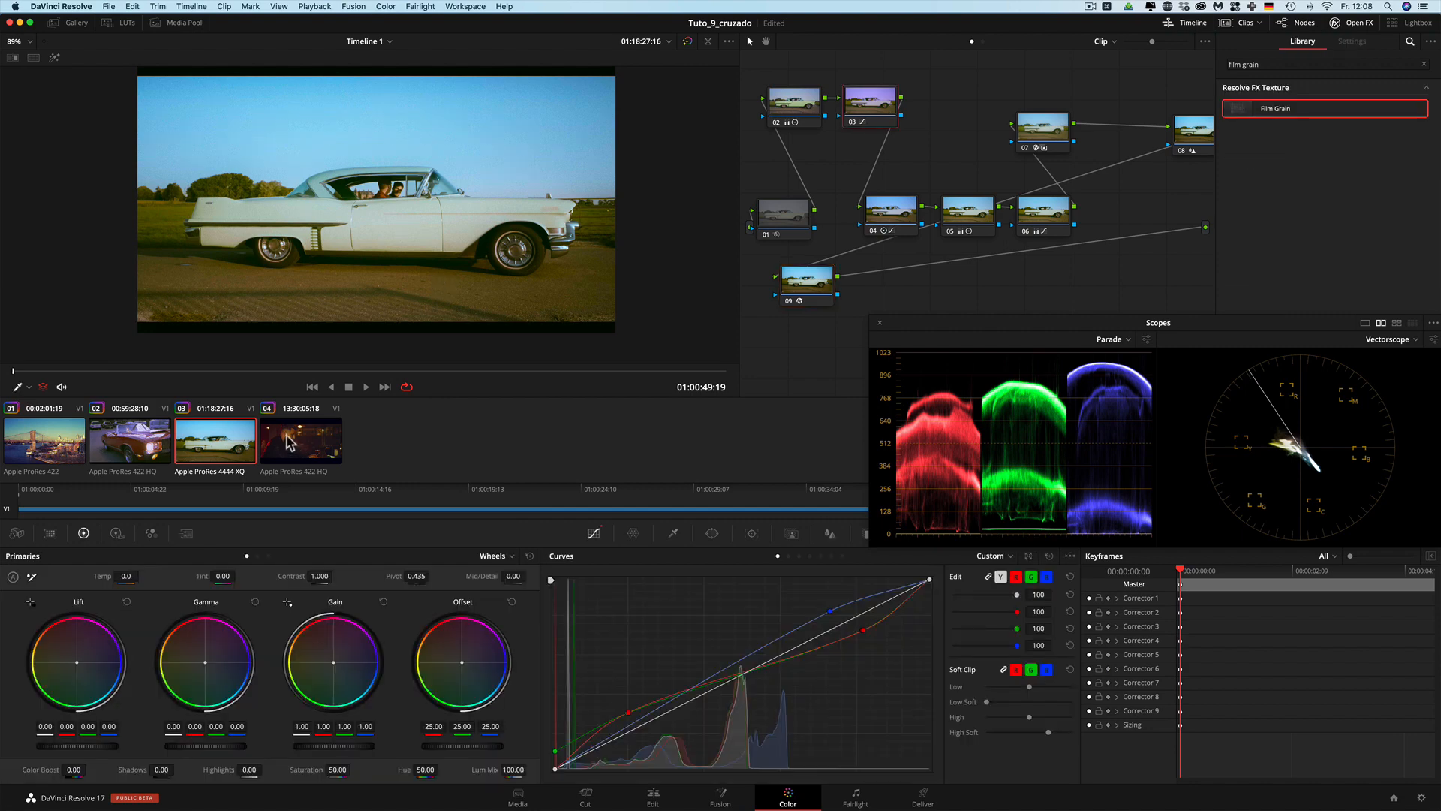
Step: Switch to the bar clip, number 04, and enable nodes 02 and 03 of its grade
left_click(289, 443)
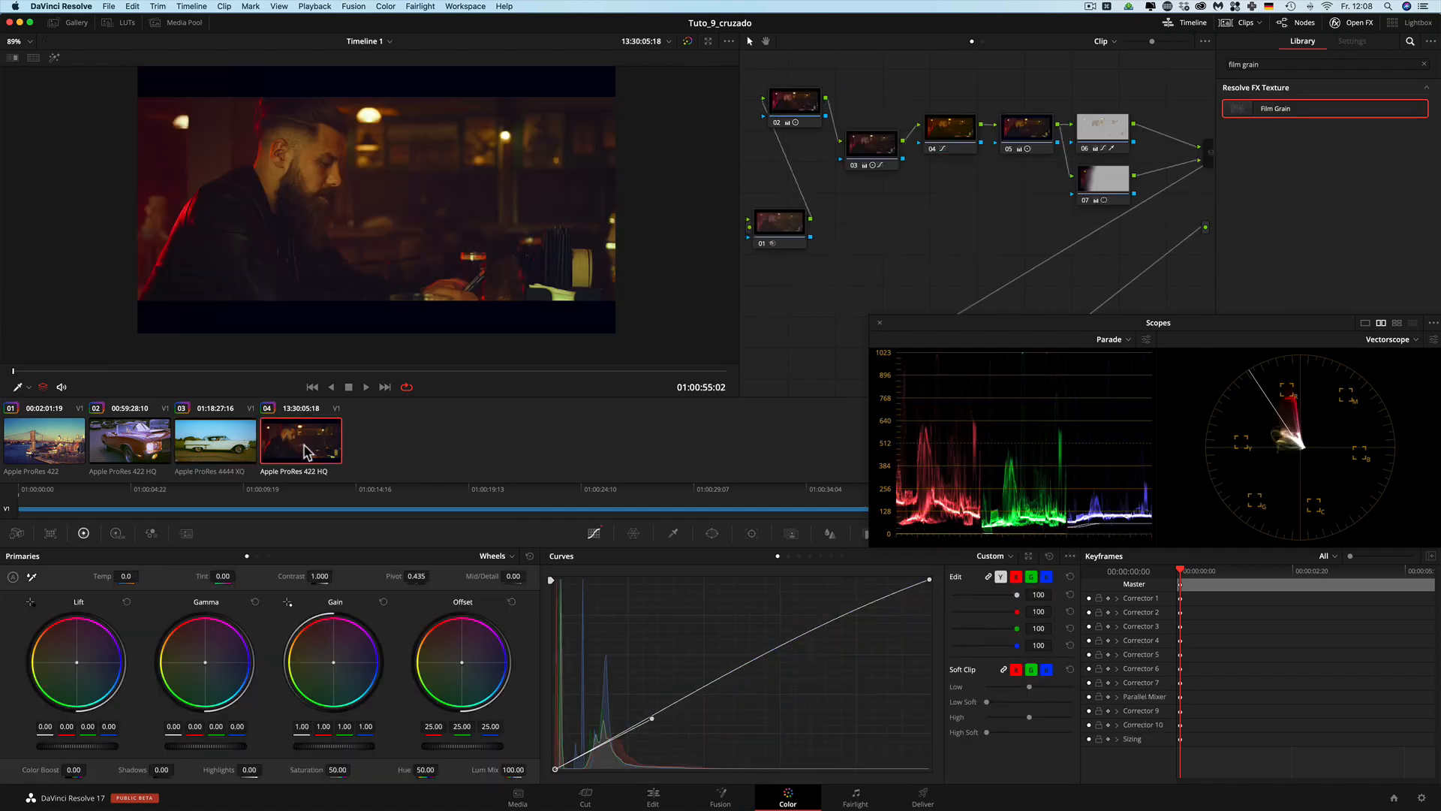
left_click(776, 122)
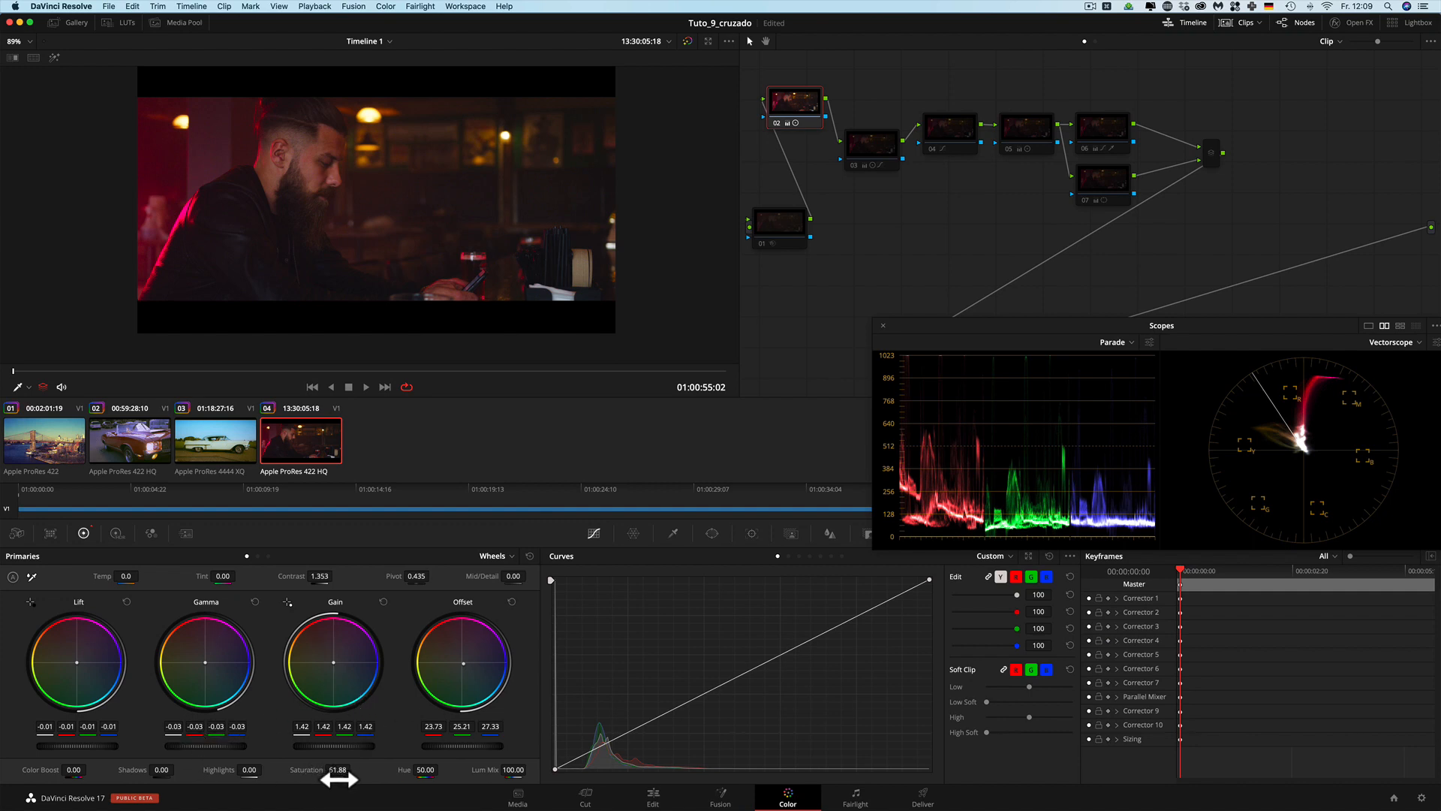
left_click(858, 156)
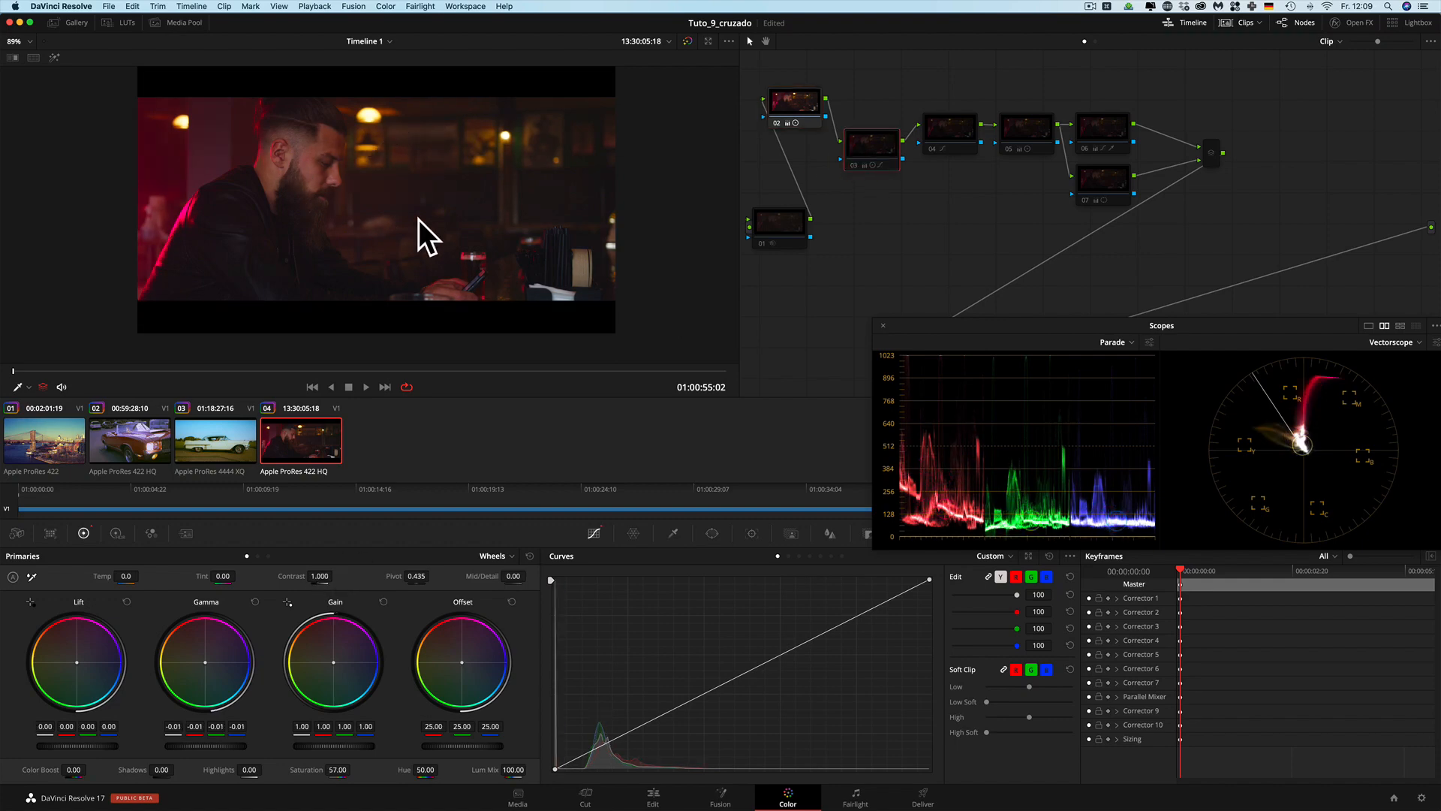
left_click(853, 165)
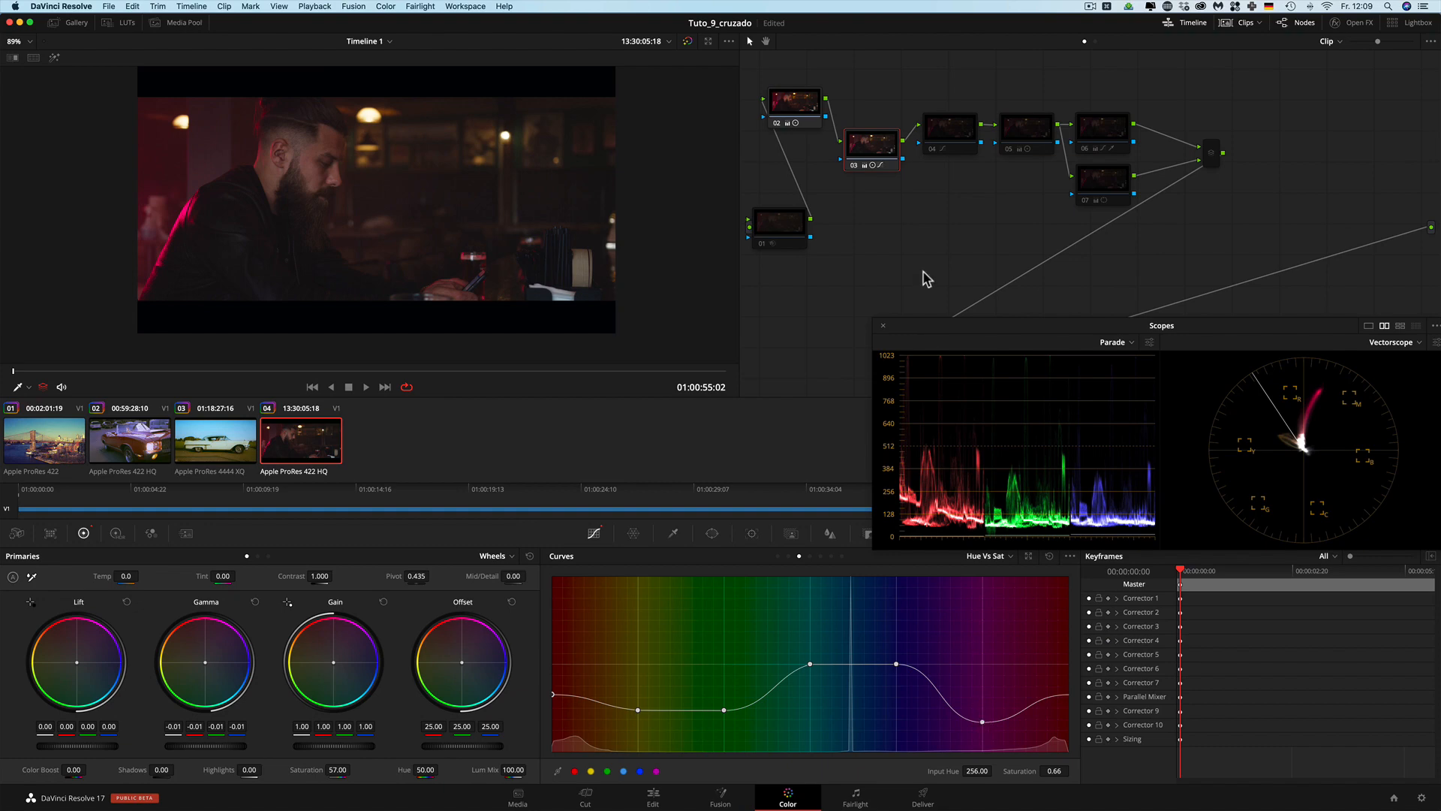
Step: Compare the bar clip with nodes 02 and 03 off and on
left_click(787, 90)
key("super+d")
key("super+d")
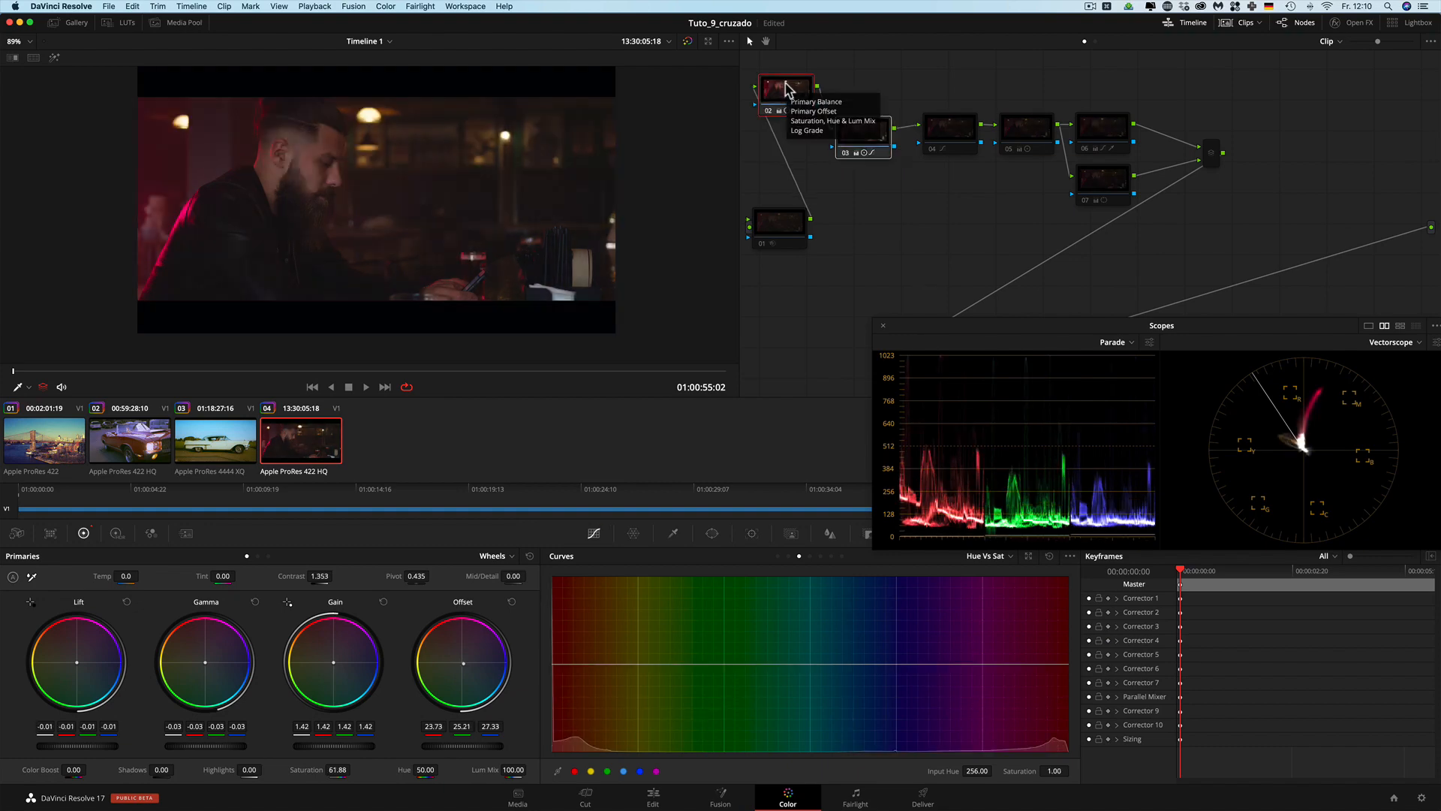
Step: Enable node 04 of the bar clip and review its red, green and blue custom curves
left_click(931, 159)
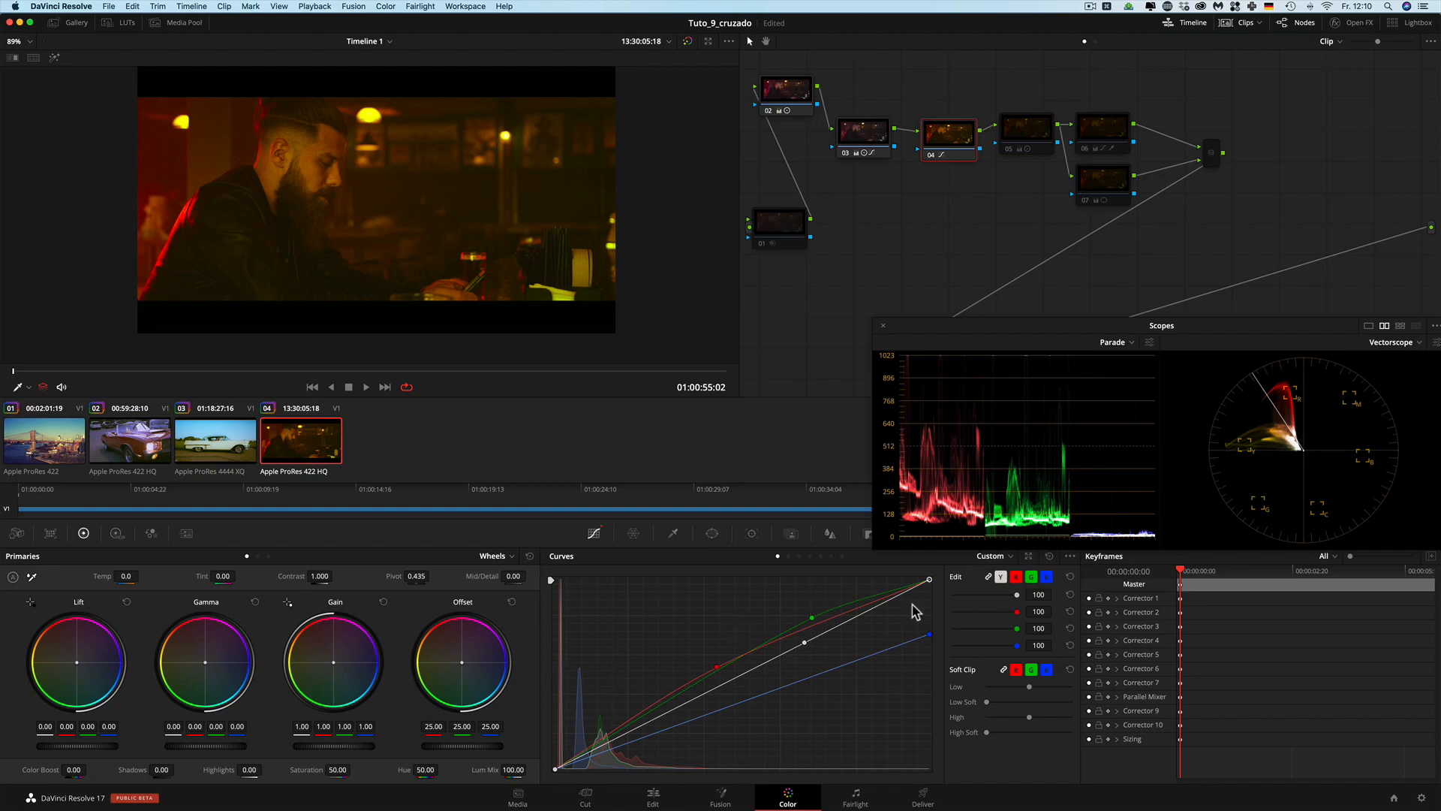
left_click(716, 667)
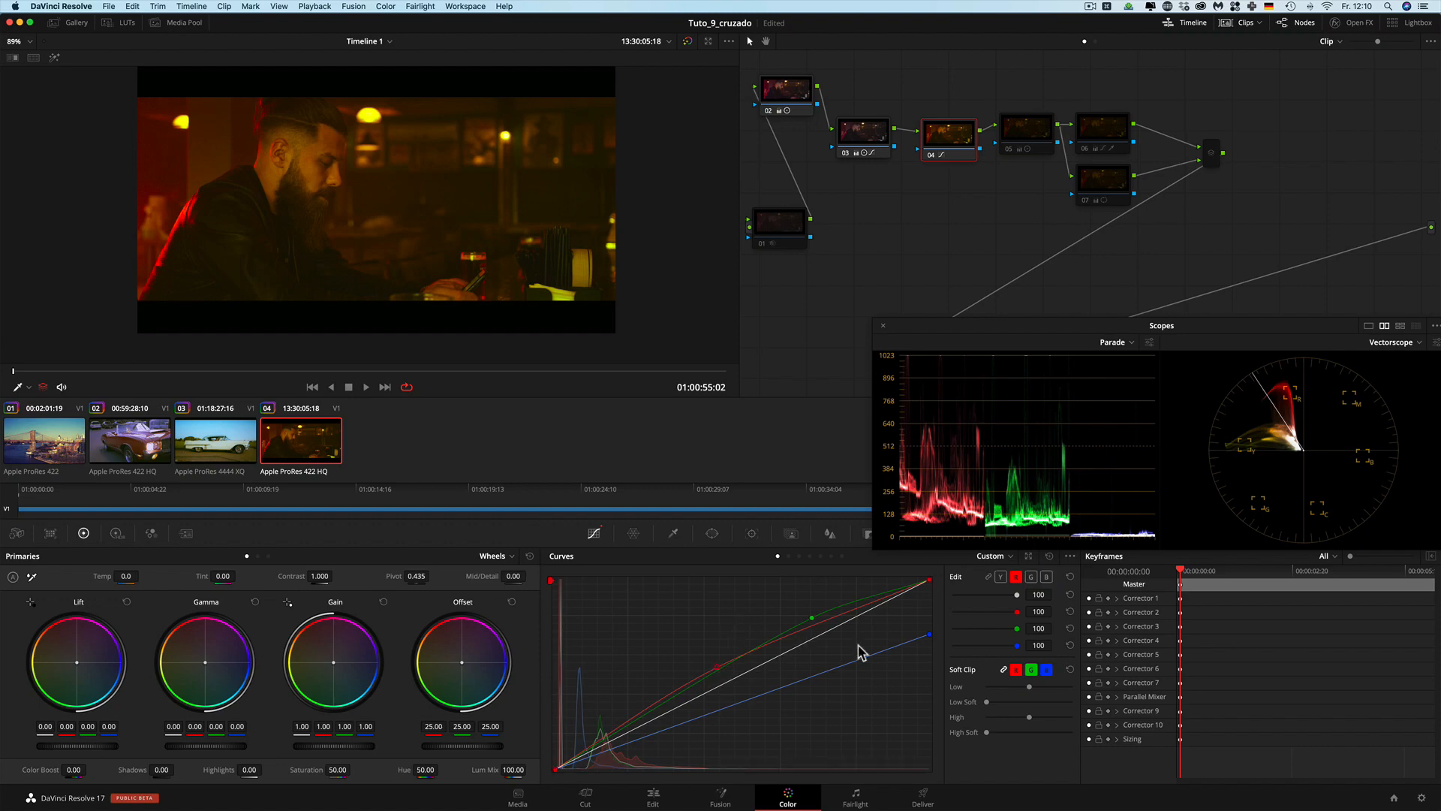
left_click(1031, 576)
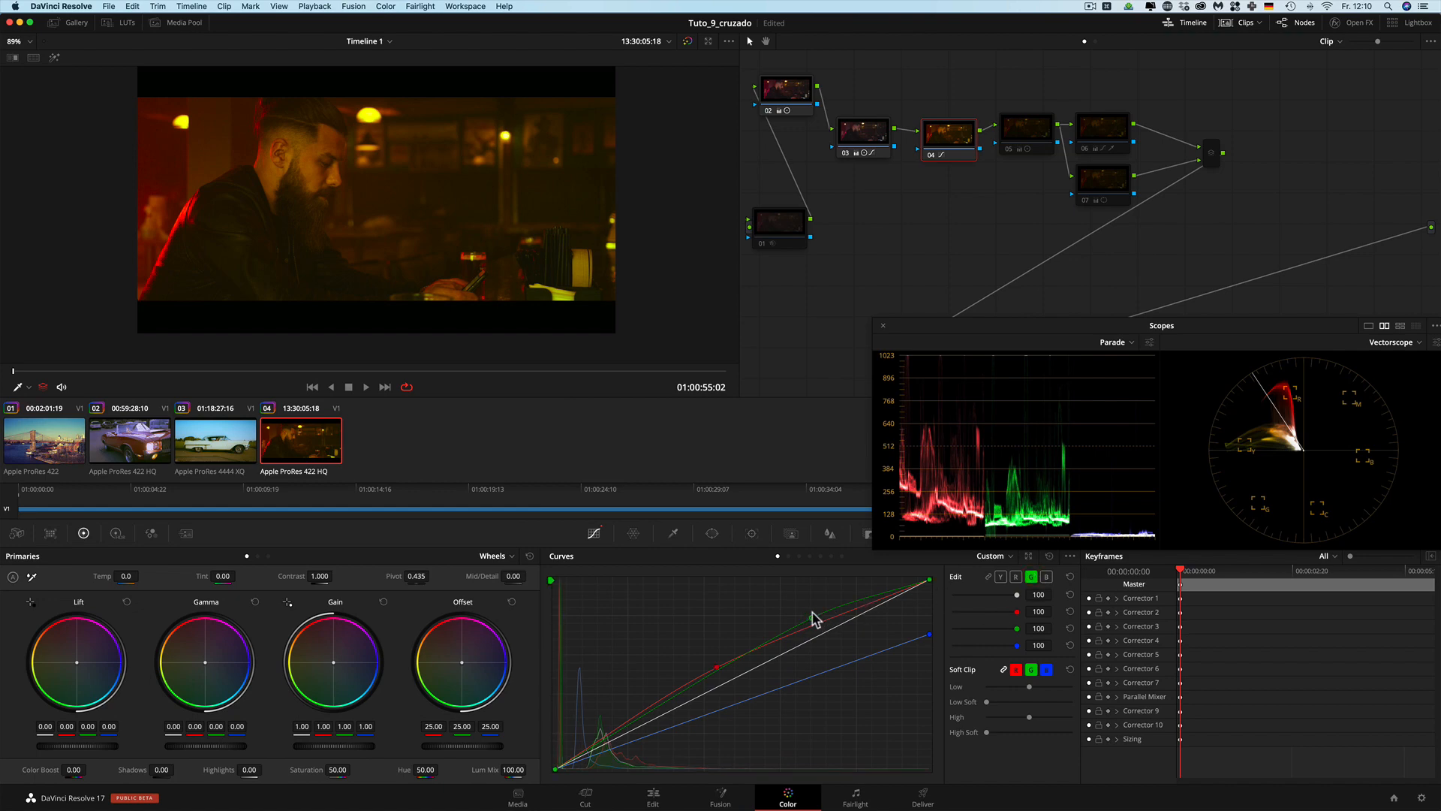
left_click(1046, 576)
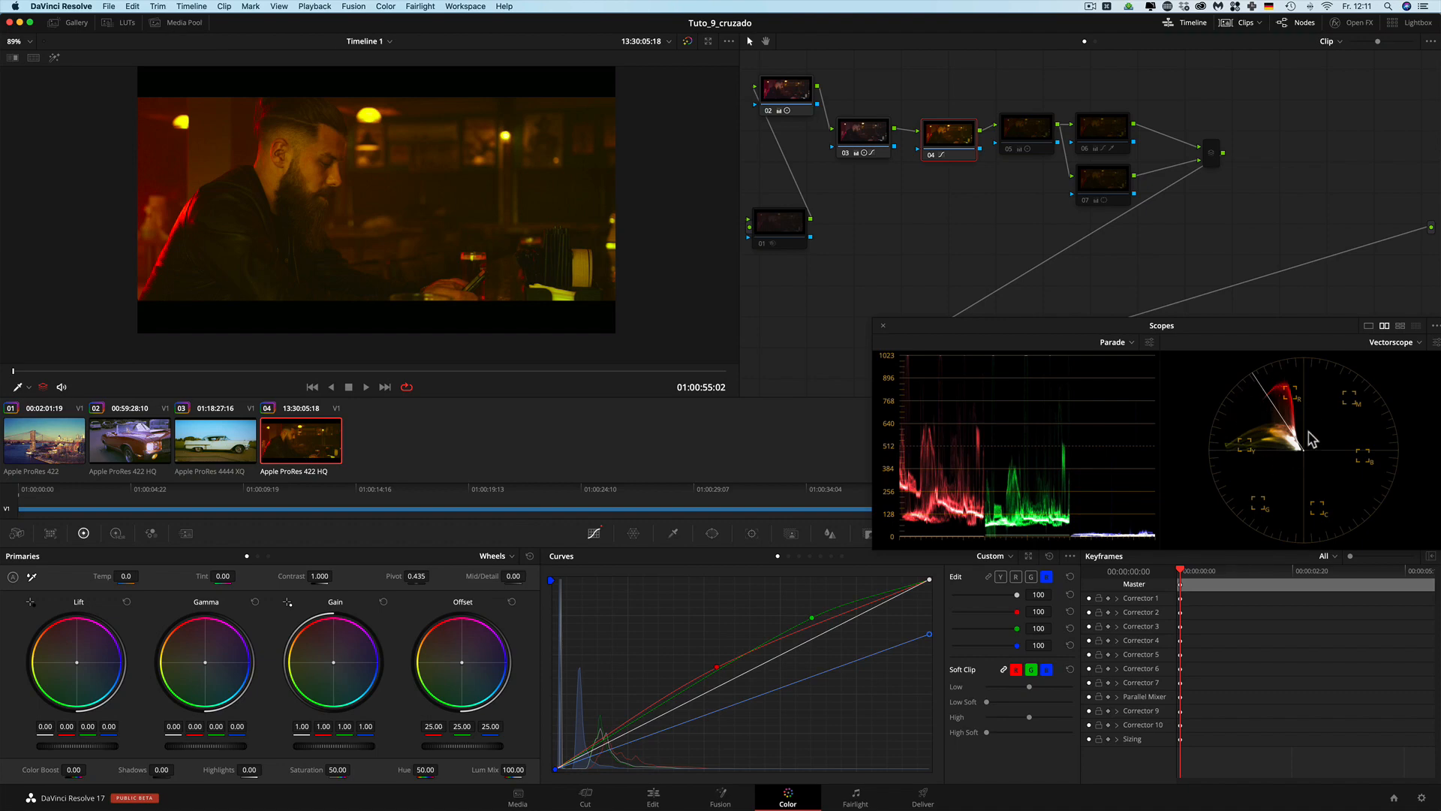
Step: Enable node 05 of the bar clip and turn off node 03 to compare the image without it
left_click(1009, 152)
left_click(1009, 148)
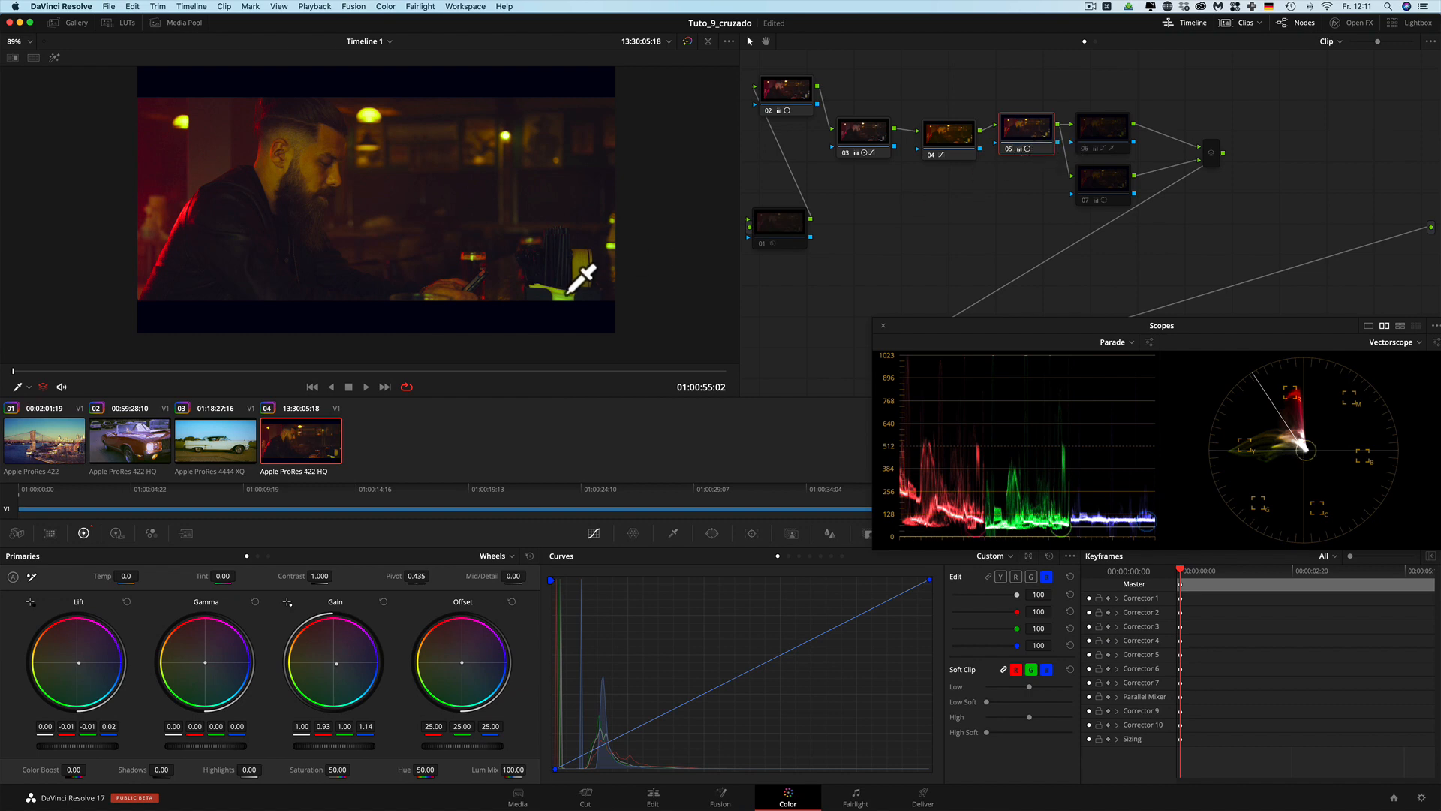
left_click(844, 153)
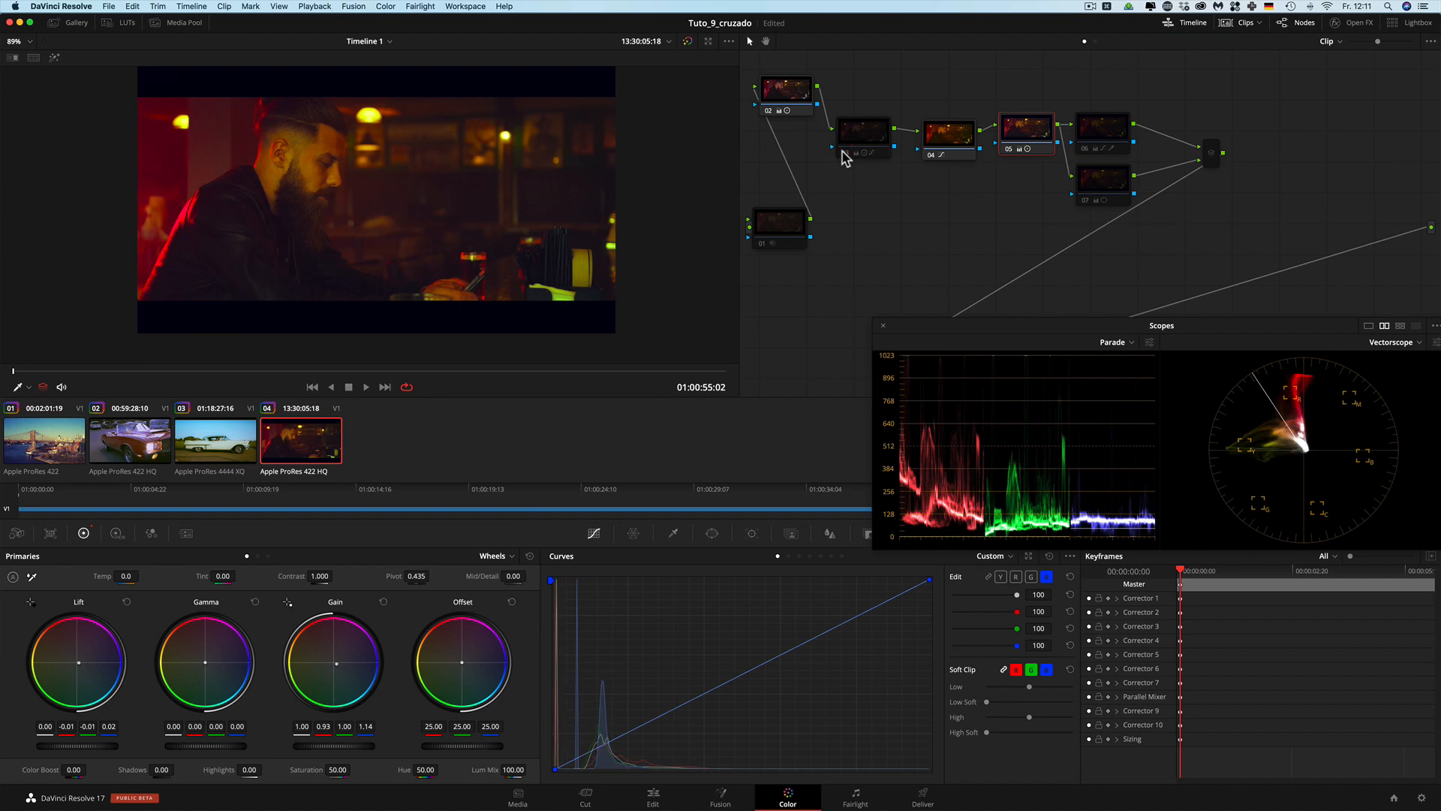
Step: Turn nodes 03 and 06 of the bar clip back on and check node 06's qualified area in highlight view
left_click(845, 154)
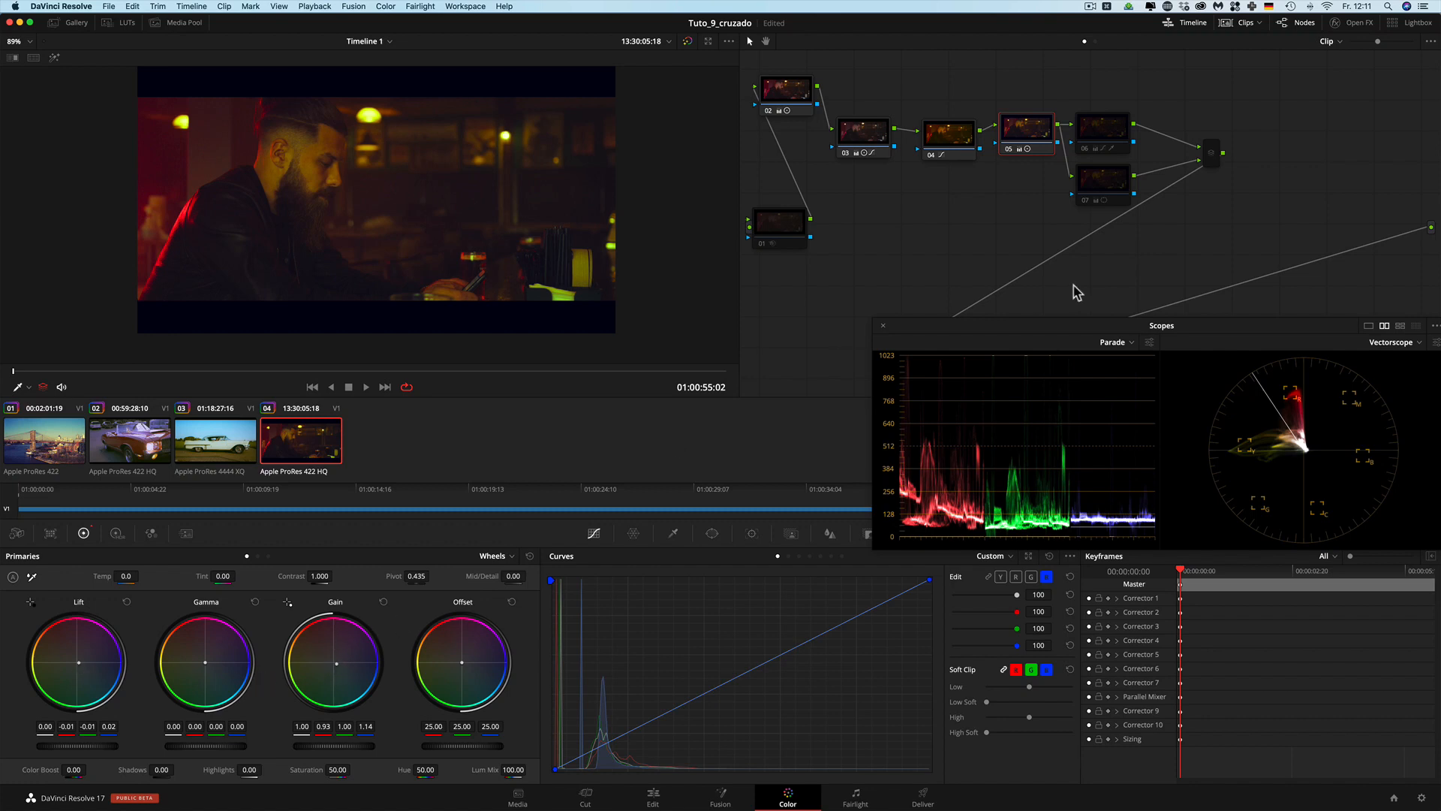
left_click(1106, 142)
left_click(1085, 148)
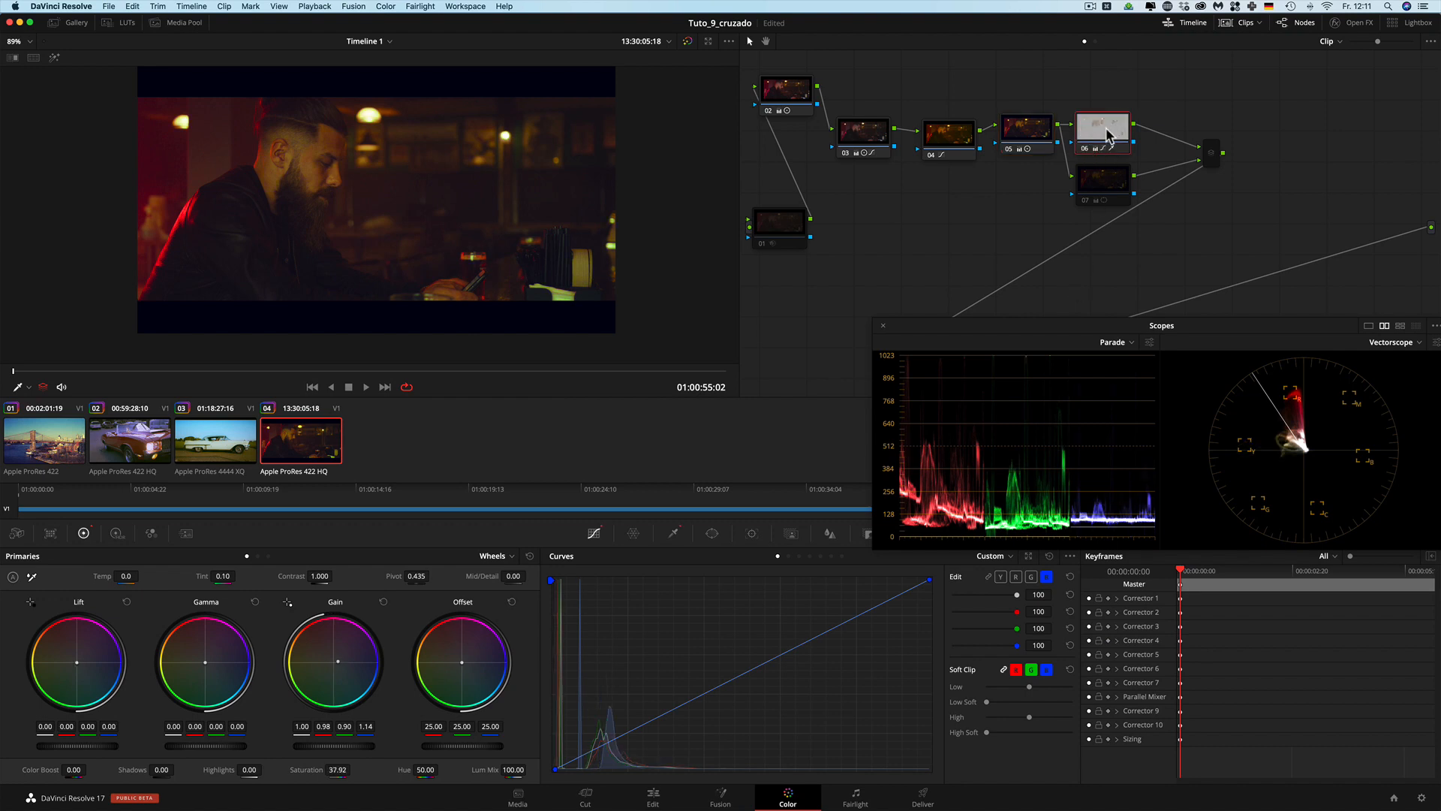
mouse_move(1104, 133)
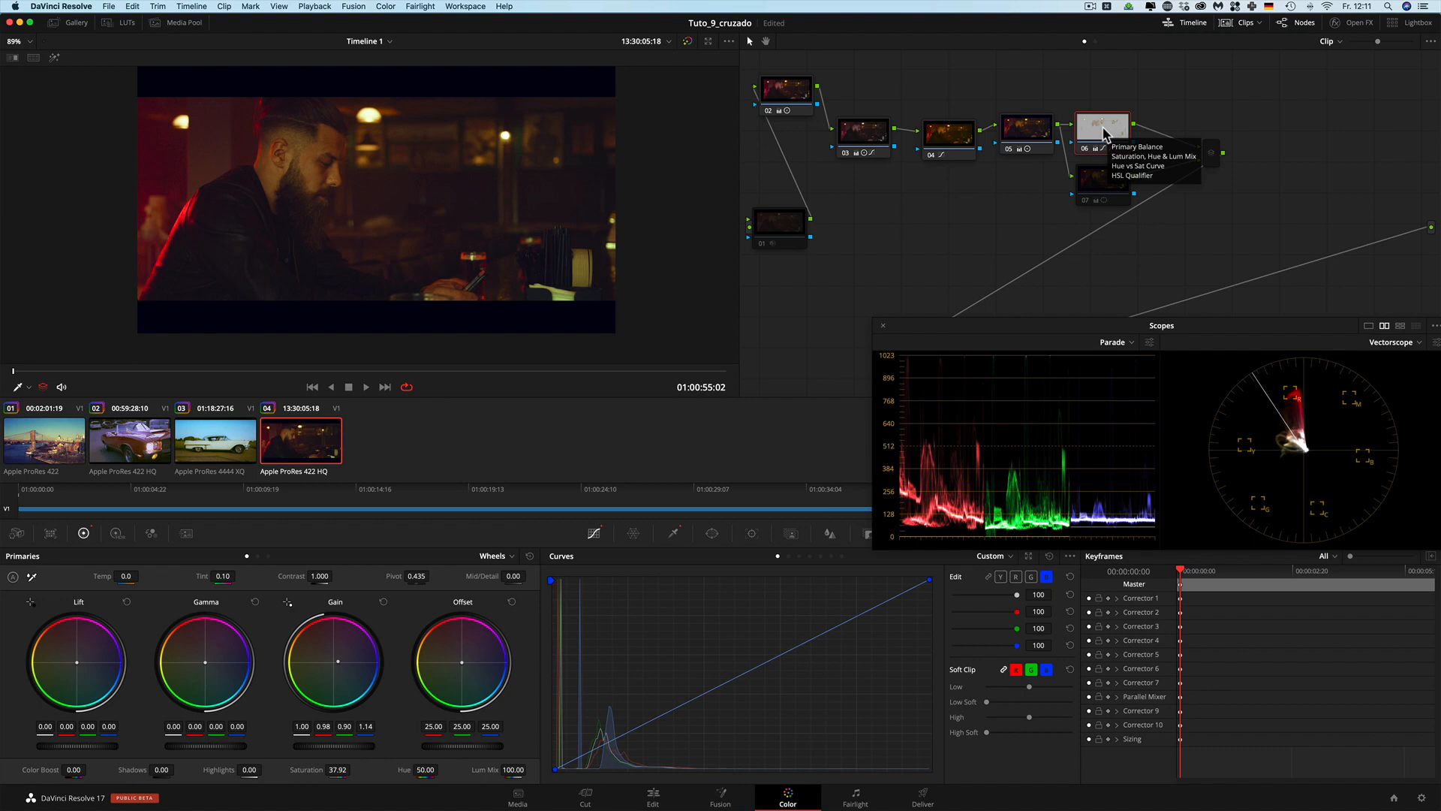
left_click(54, 58)
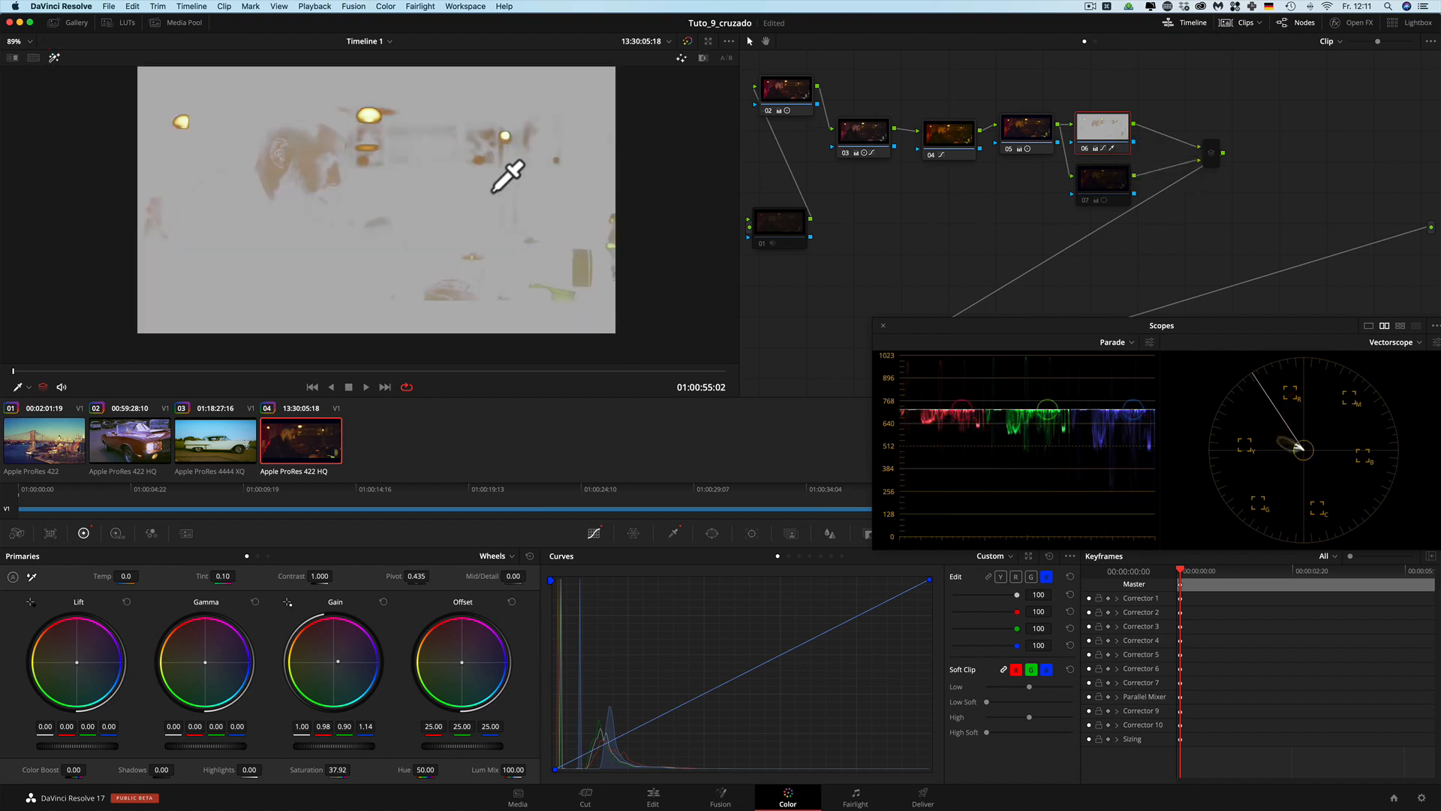
left_click(54, 58)
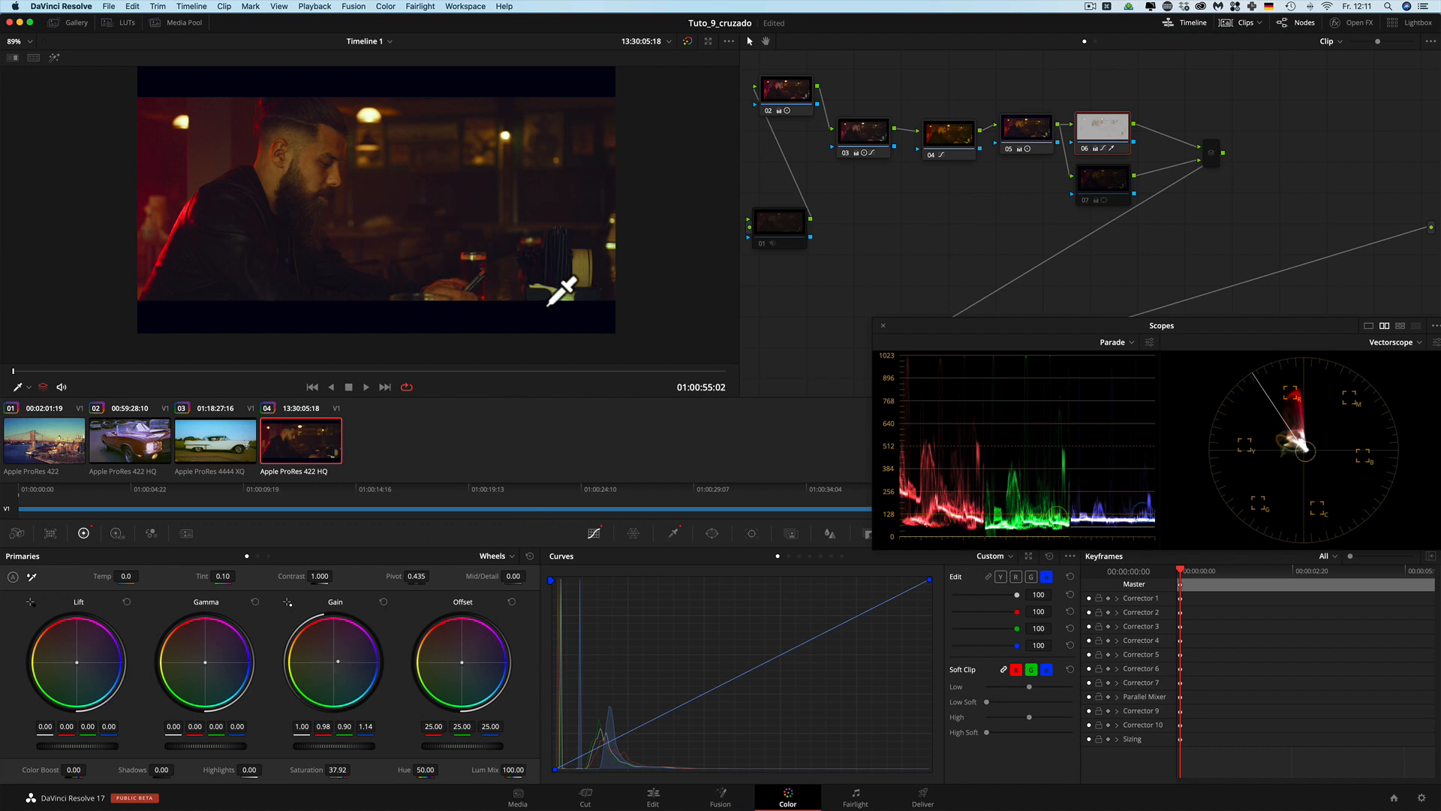
left_click(1085, 149)
left_click(1089, 150)
Step: Enable node 07 of the bar clip and check the area covered by its window in highlight view
left_click(1119, 186)
left_click(1089, 199)
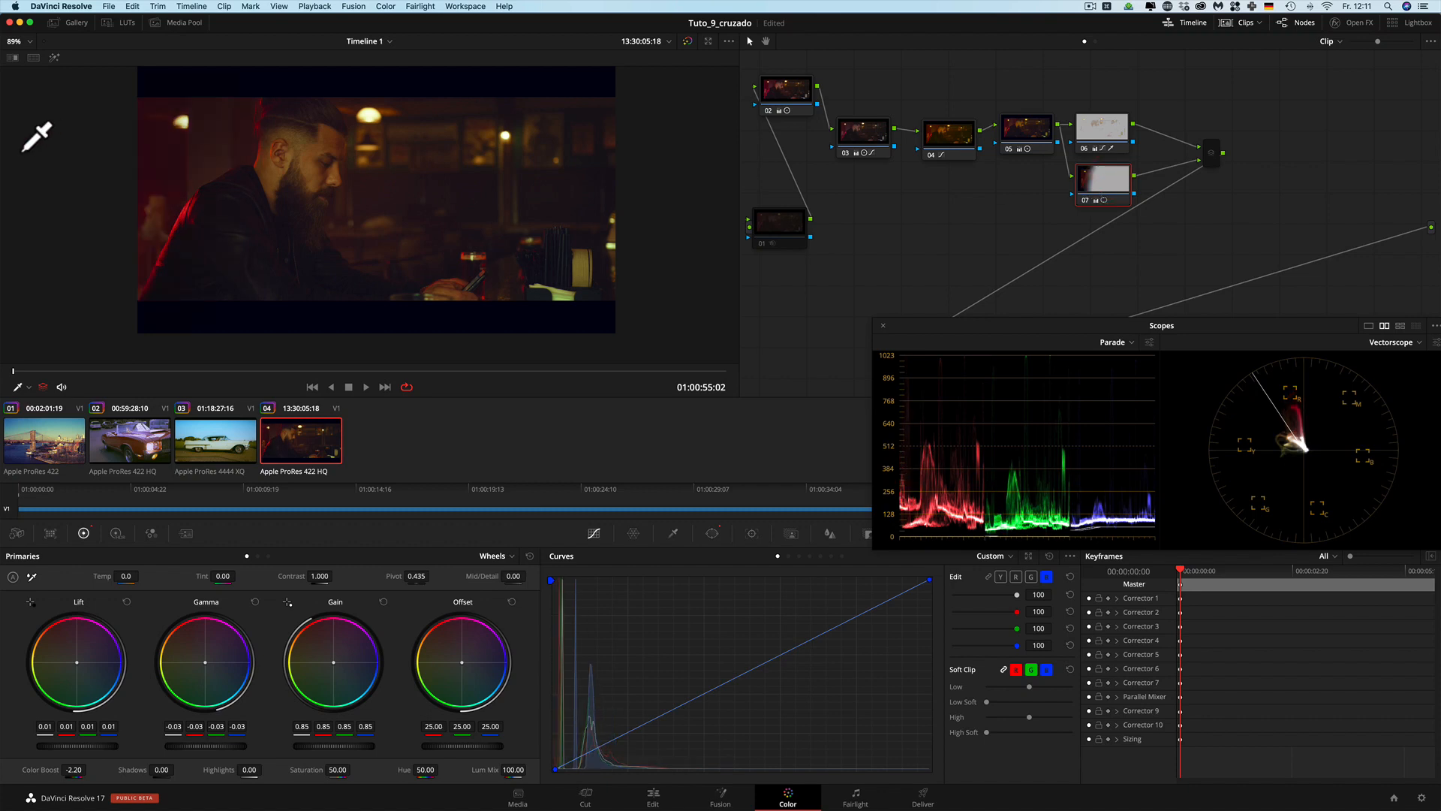
left_click(54, 58)
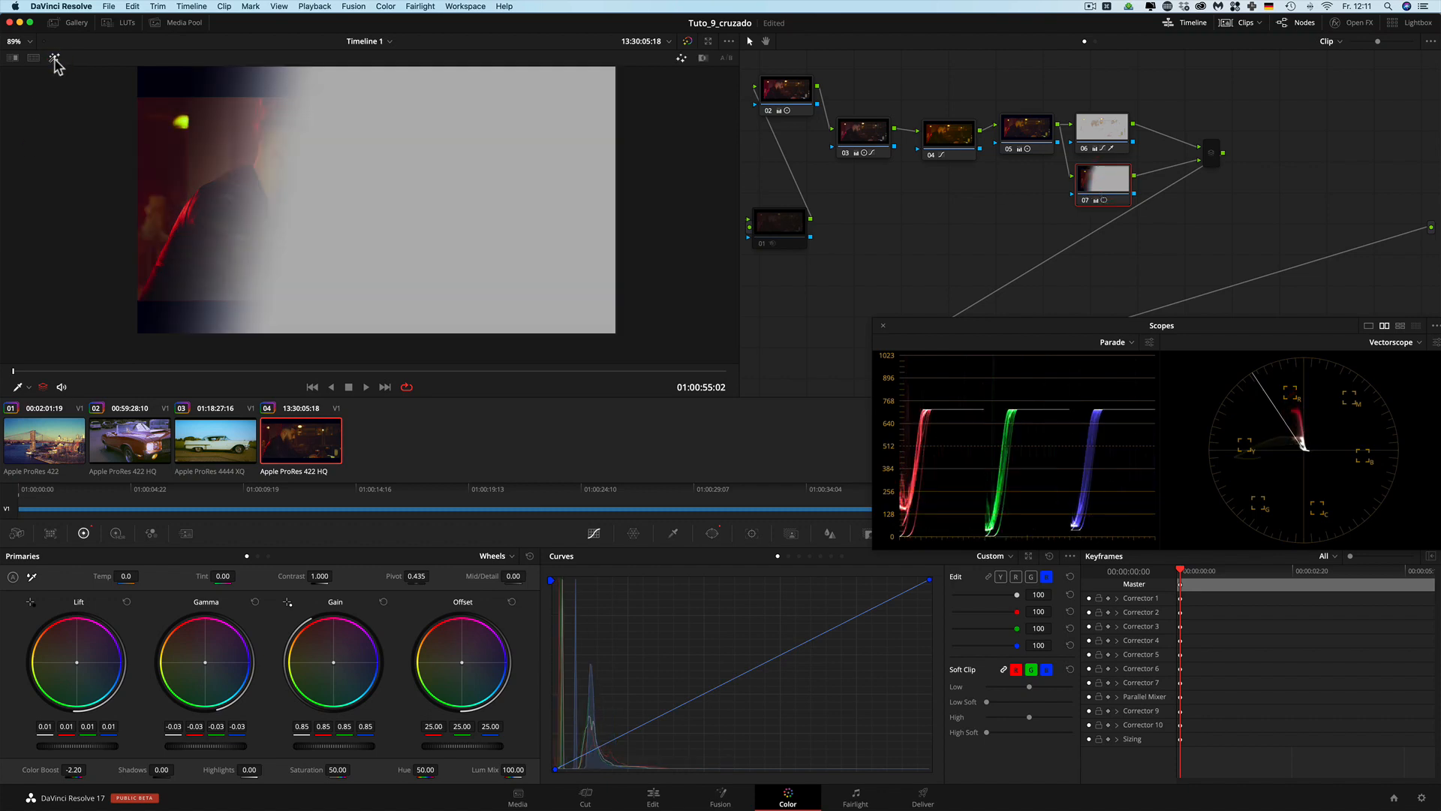
left_click(55, 59)
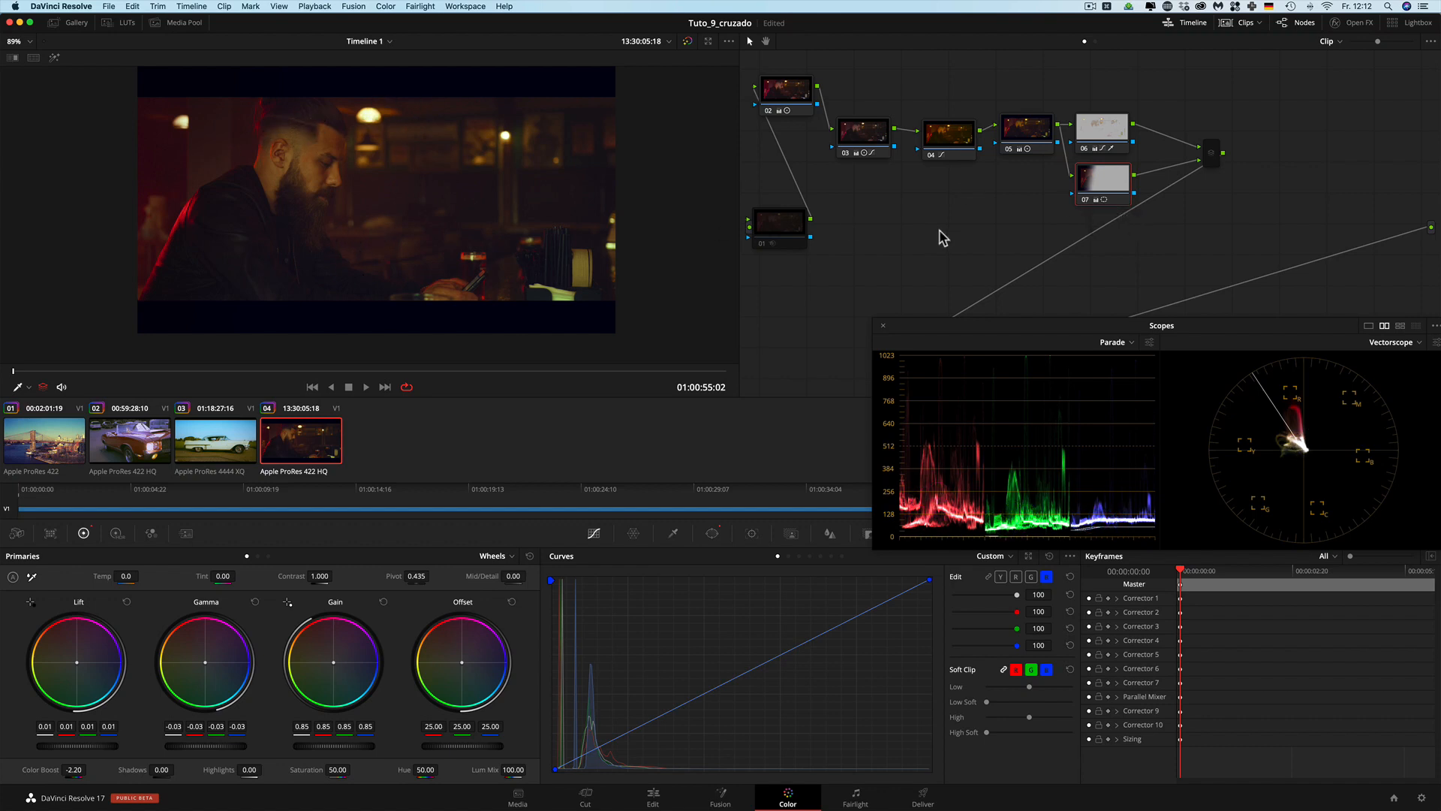
Step: Uncover the lower part of the node graph, move node 09 closer to the other nodes and enable it
left_click_drag(962, 325, 906, 456)
left_click_drag(952, 353, 920, 284)
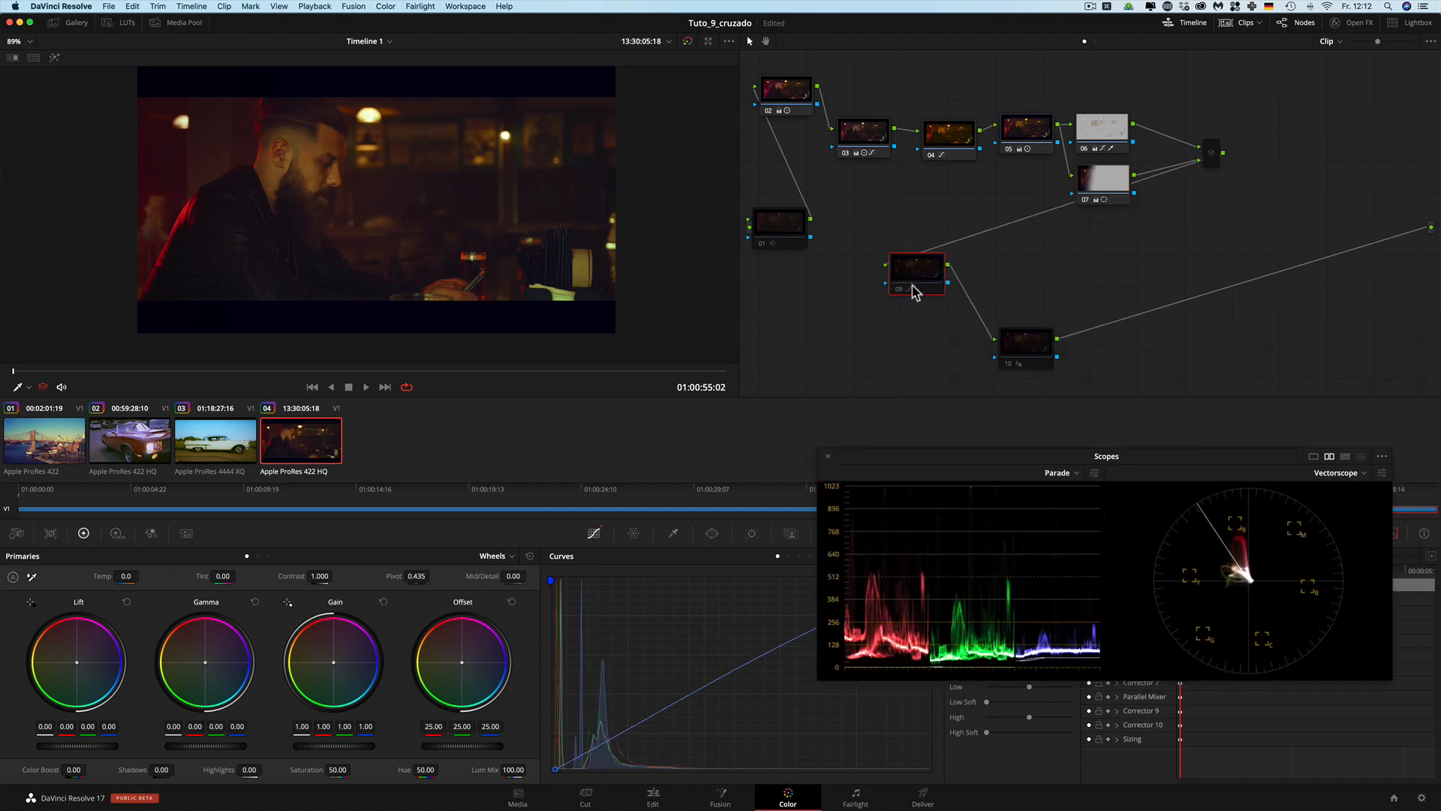
left_click(898, 291)
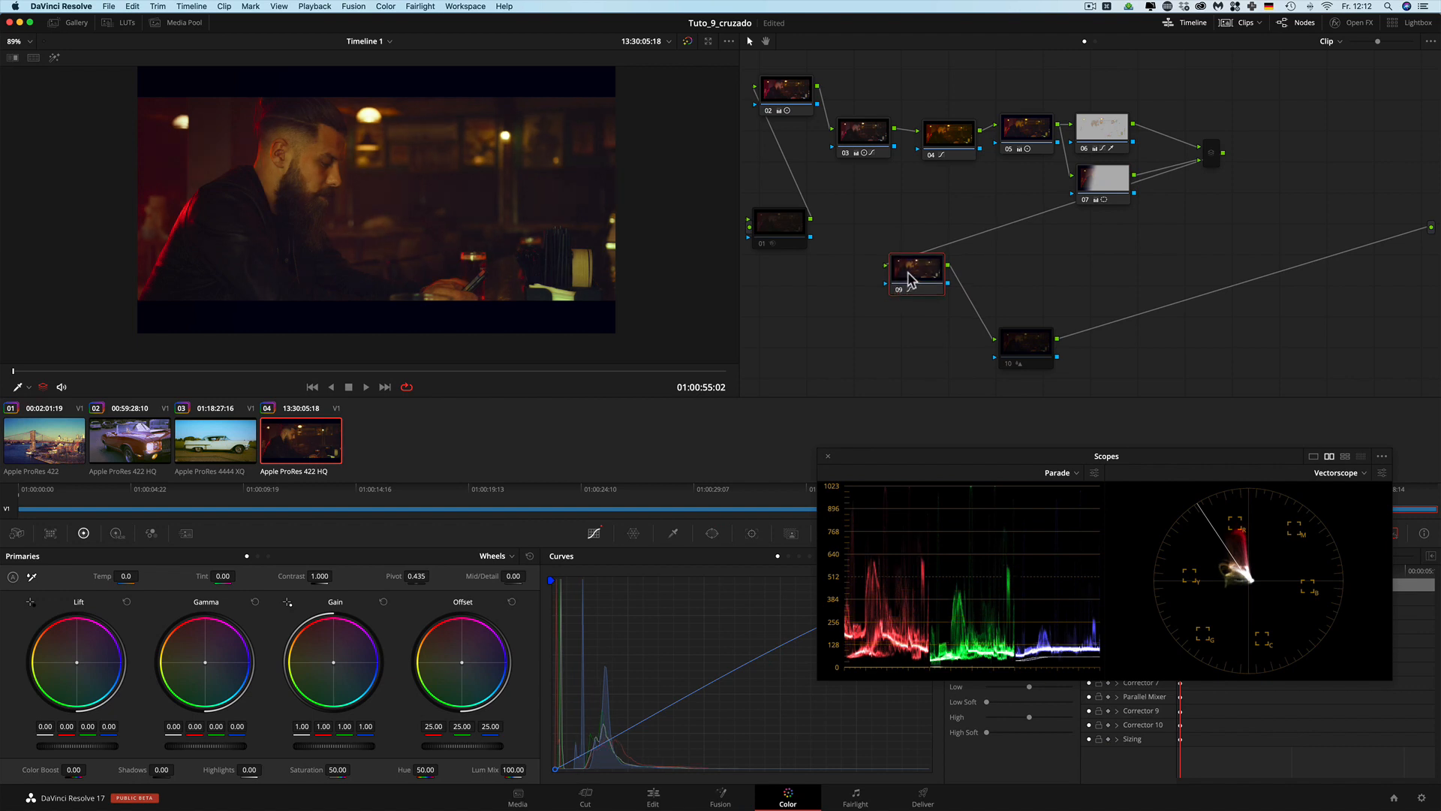
left_click_drag(901, 456, 910, 305)
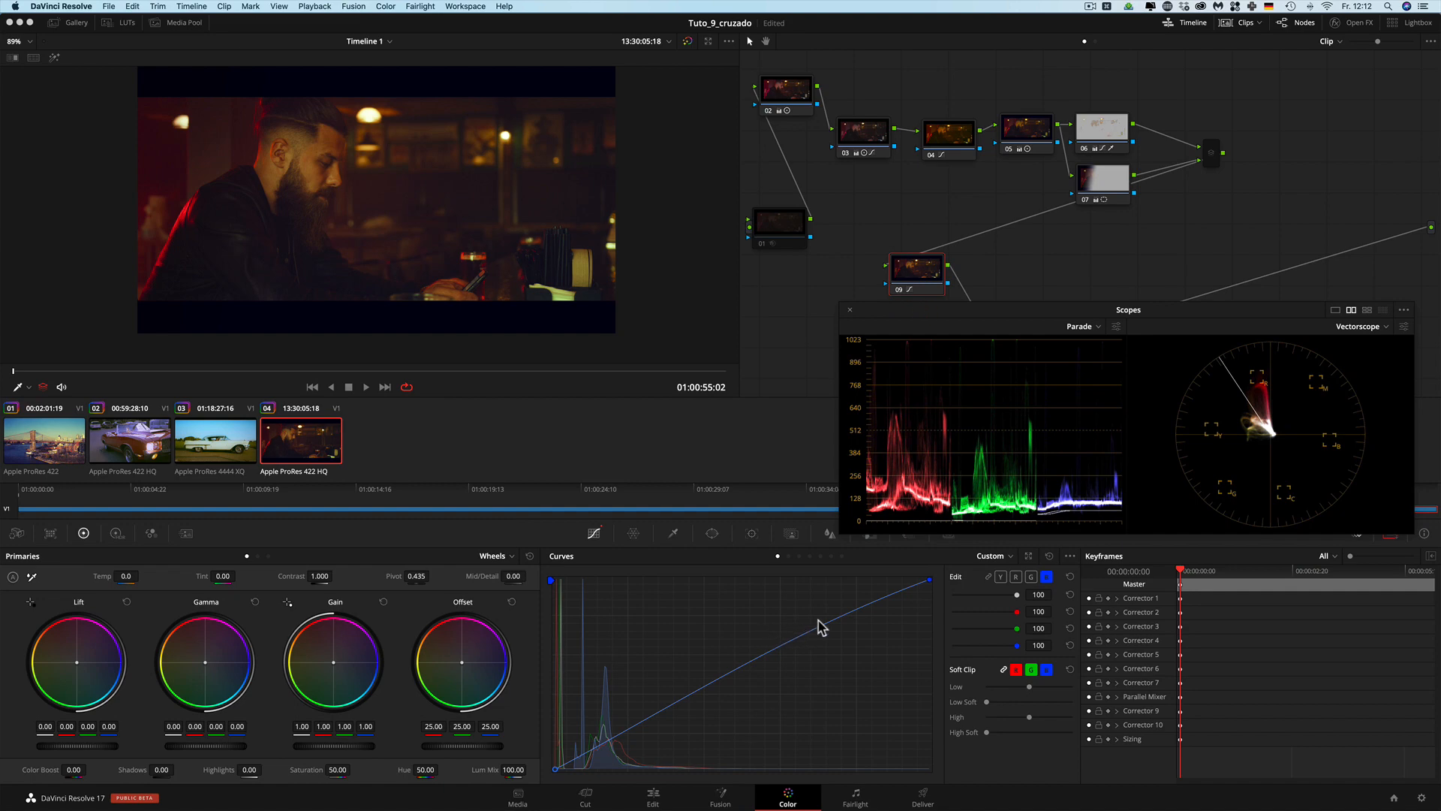
Step: Link all channels of node 09's custom curve and fine-tune its shadow and highlight spline handles
left_click(1001, 576)
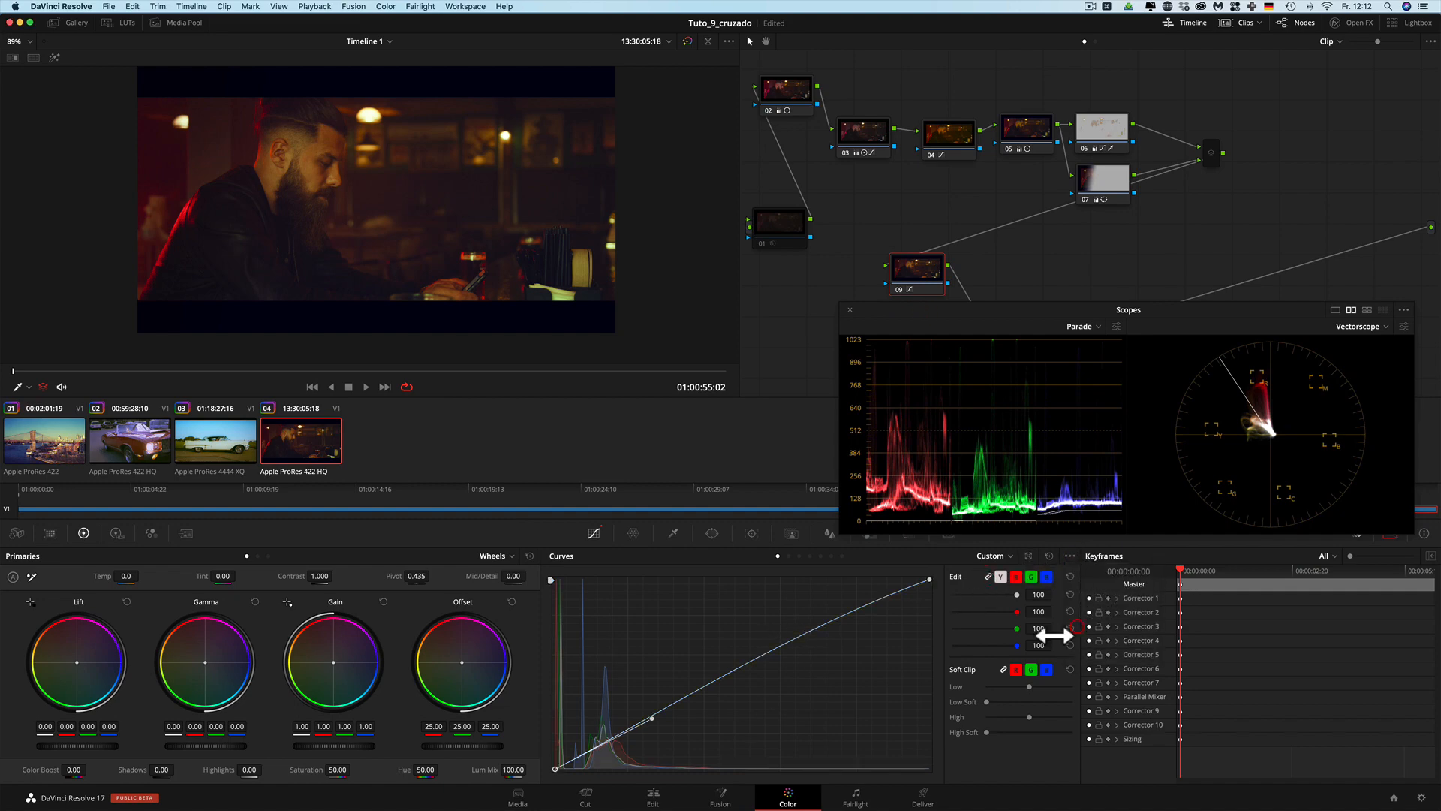
left_click_drag(651, 718, 650, 719)
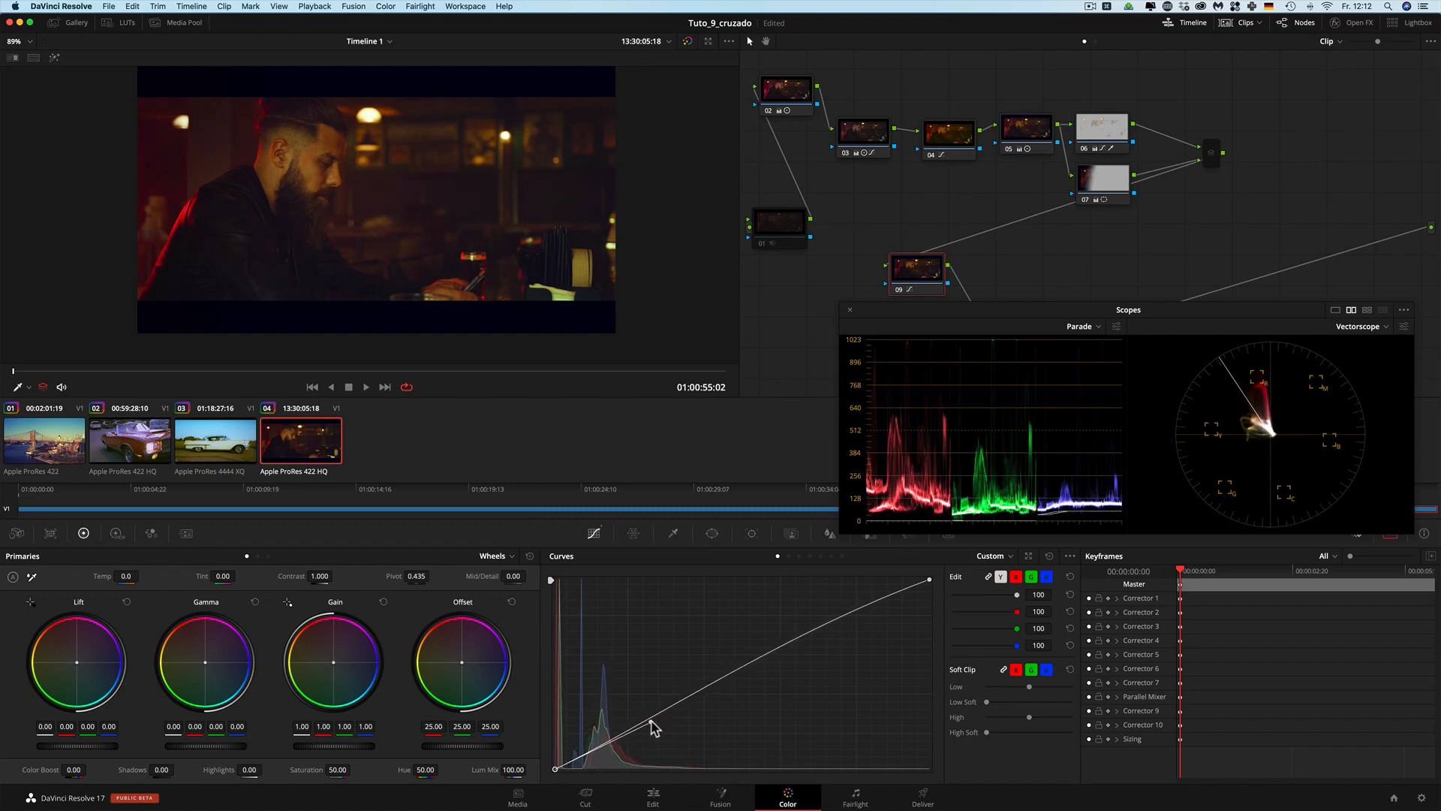
left_click_drag(928, 579, 924, 579)
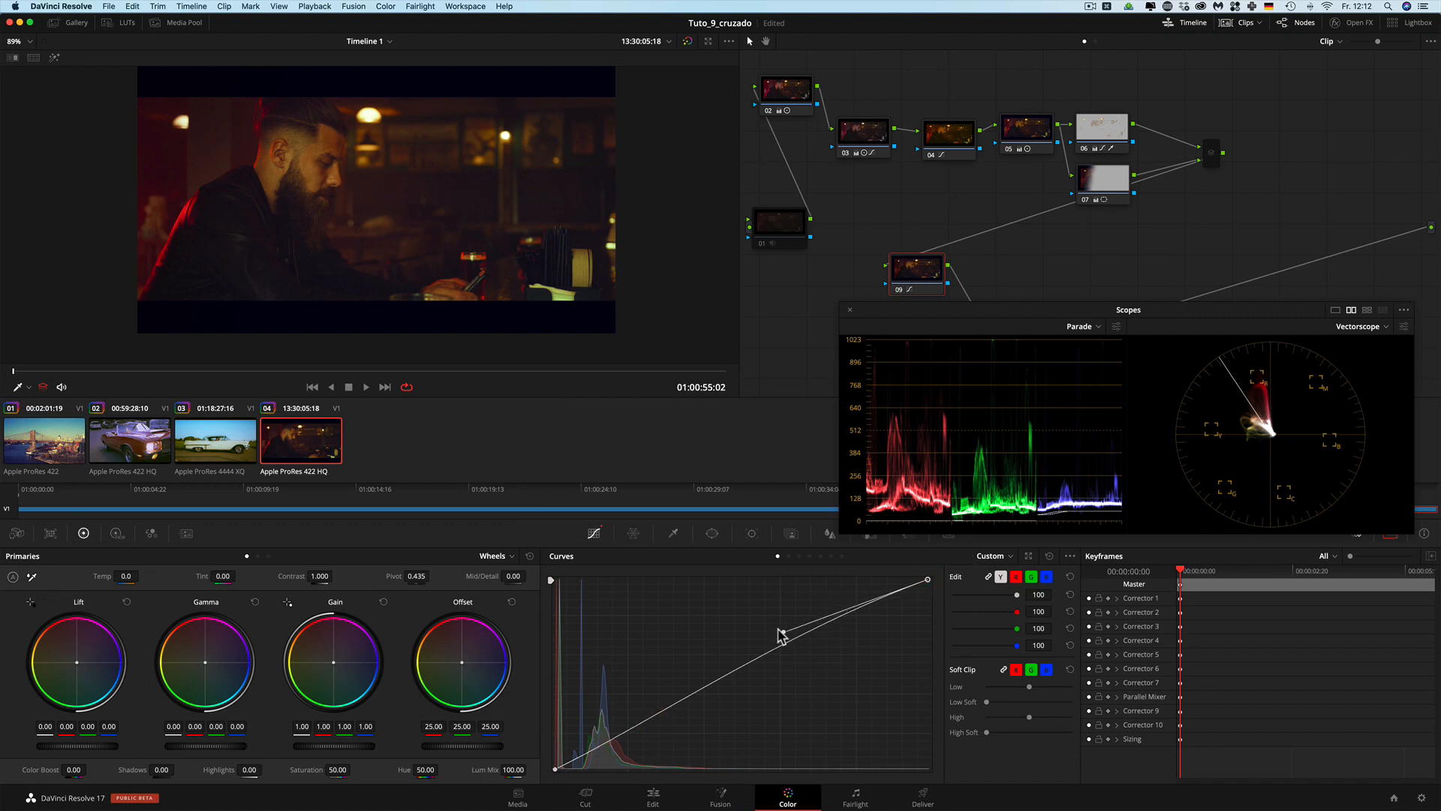
left_click_drag(782, 631, 782, 629)
left_click_drag(928, 579, 935, 579)
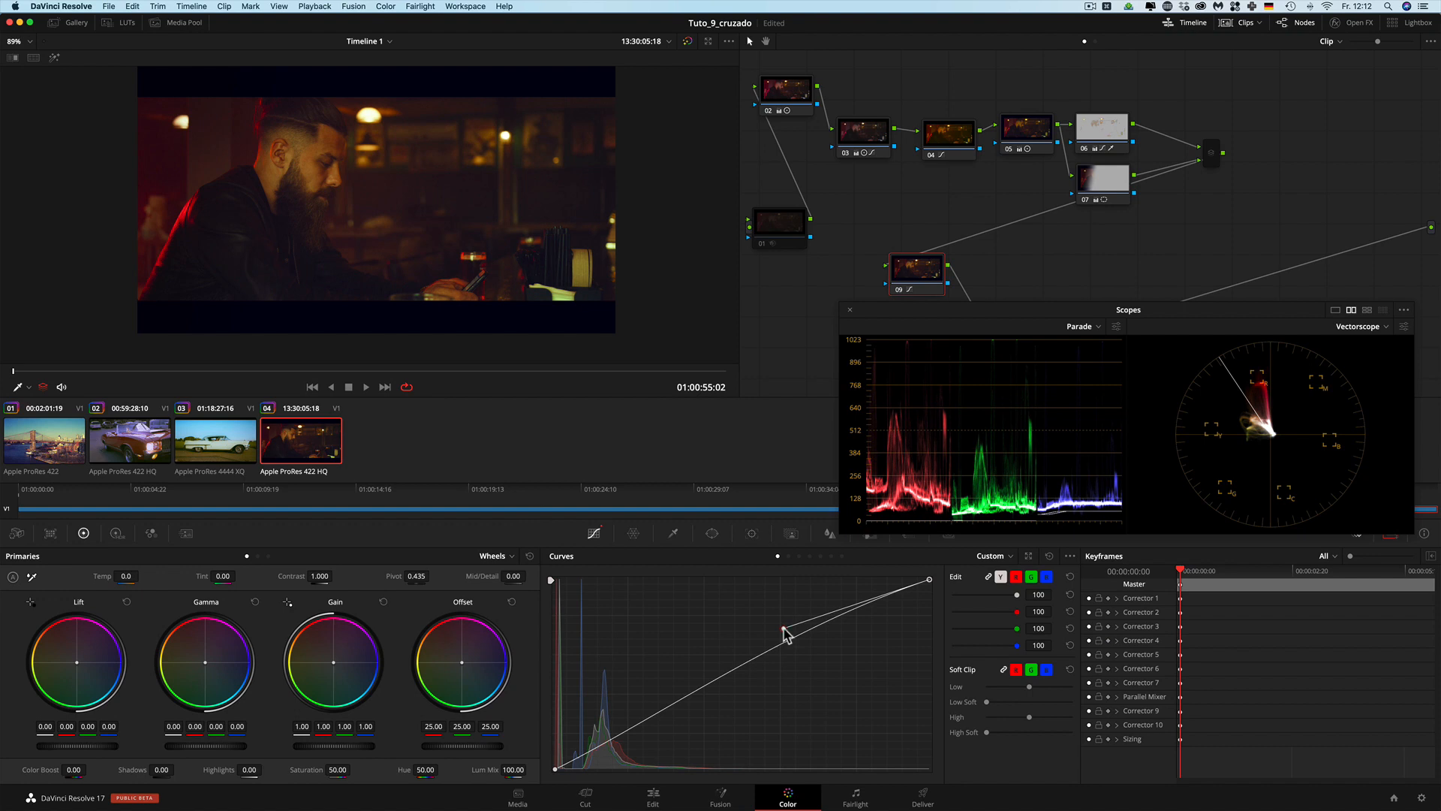
Step: Enable noise-reduction node 01 and set its temporal luma and chroma thresholds to 15.2 and spatial chroma threshold to 3.4
left_click_drag(933, 307, 916, 377)
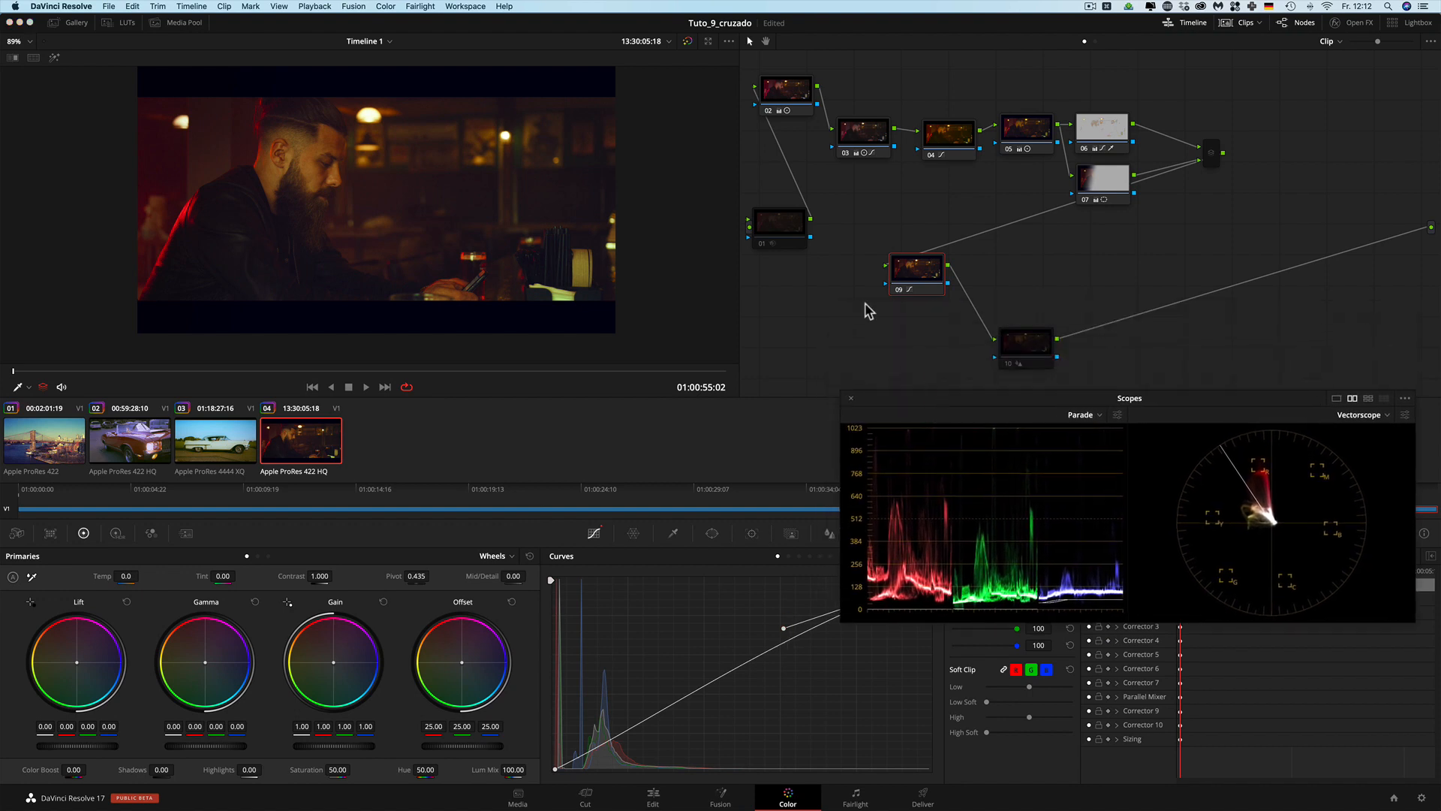
left_click(785, 230)
scroll(328, 203, "up", 10)
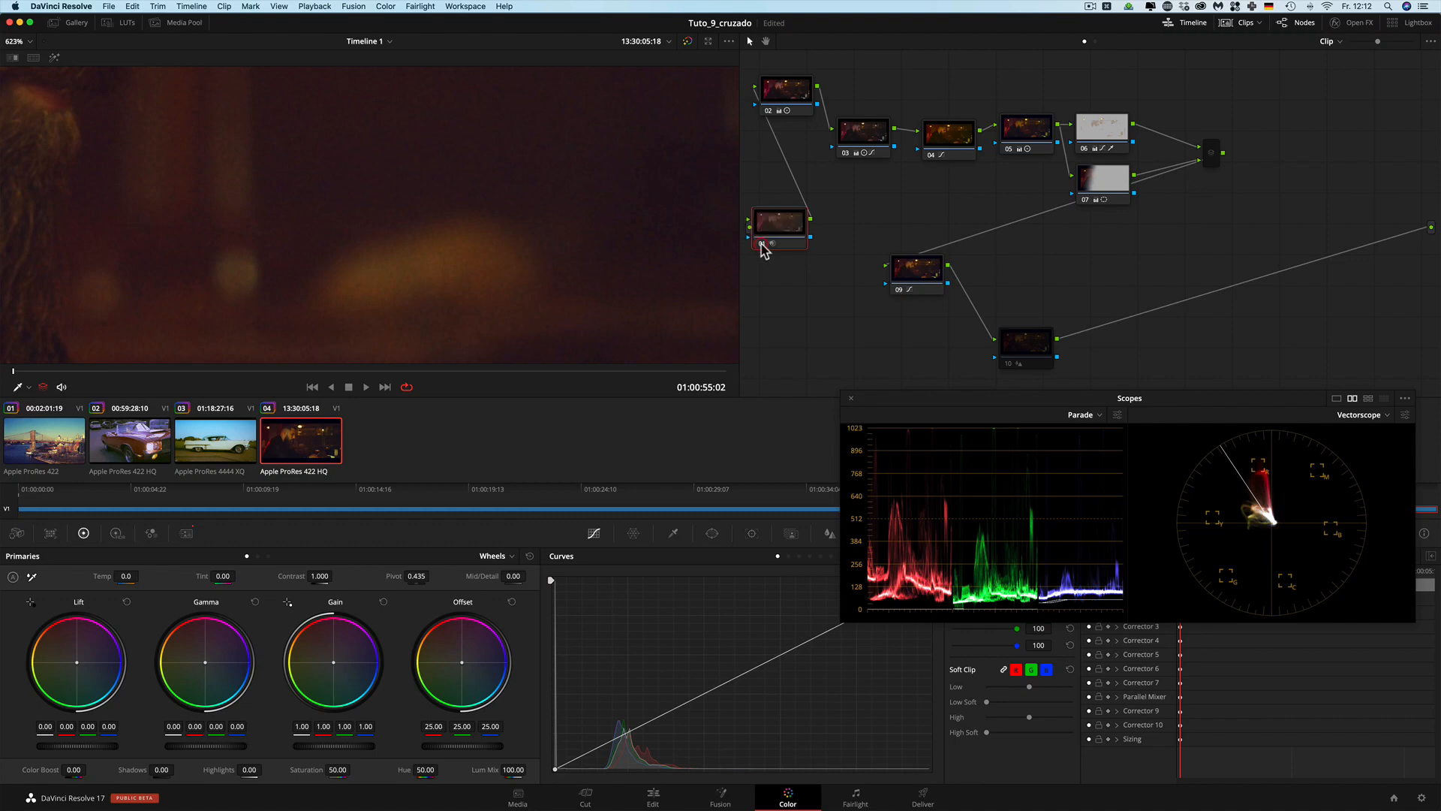
left_click(184, 533)
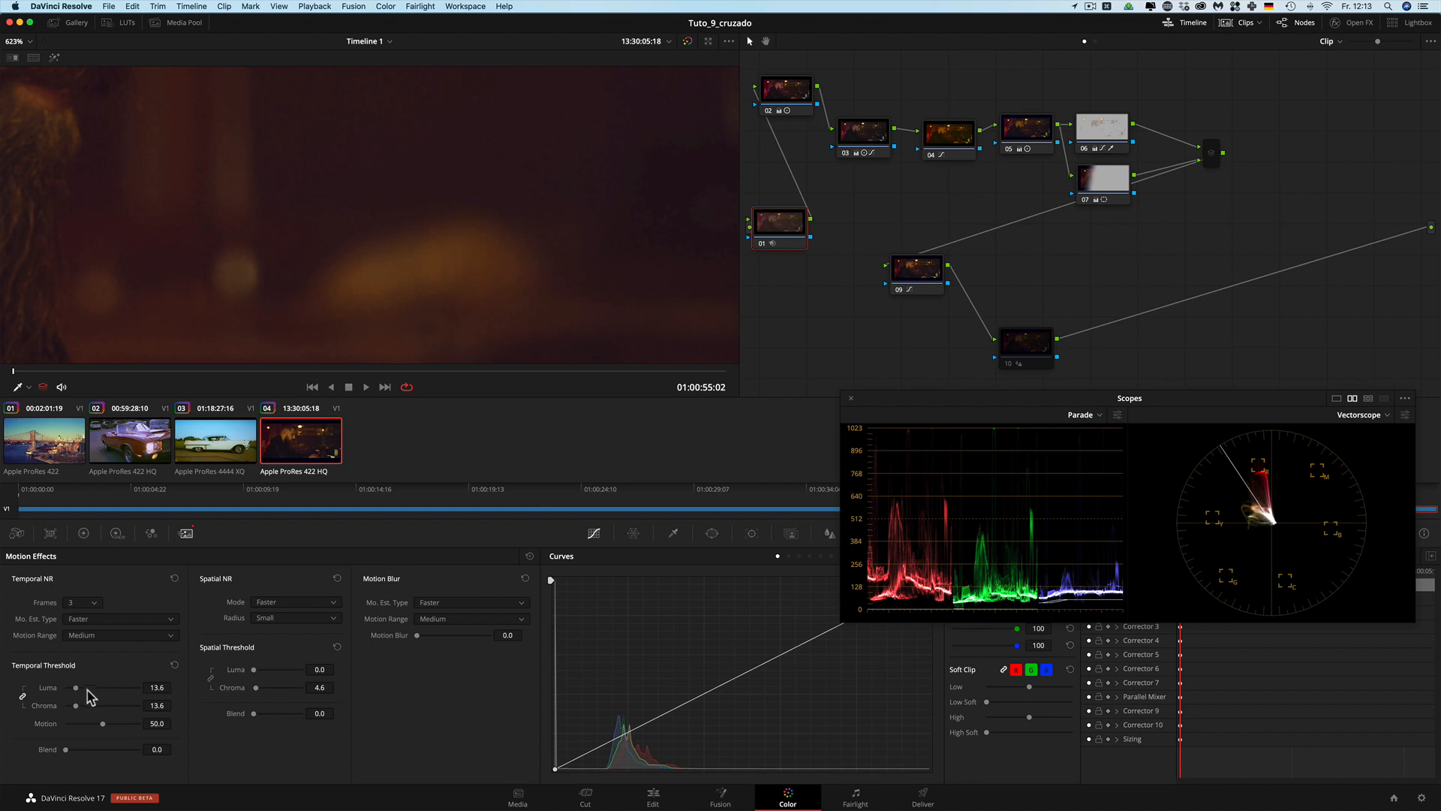
left_click_drag(77, 688, 75, 687)
Step: Compare the enlarged bar image with node 01's noise reduction off and on, and return to the full frame
left_click(762, 244)
left_click(762, 244)
scroll(451, 283, "down", 10)
scroll(454, 287, "up", 2)
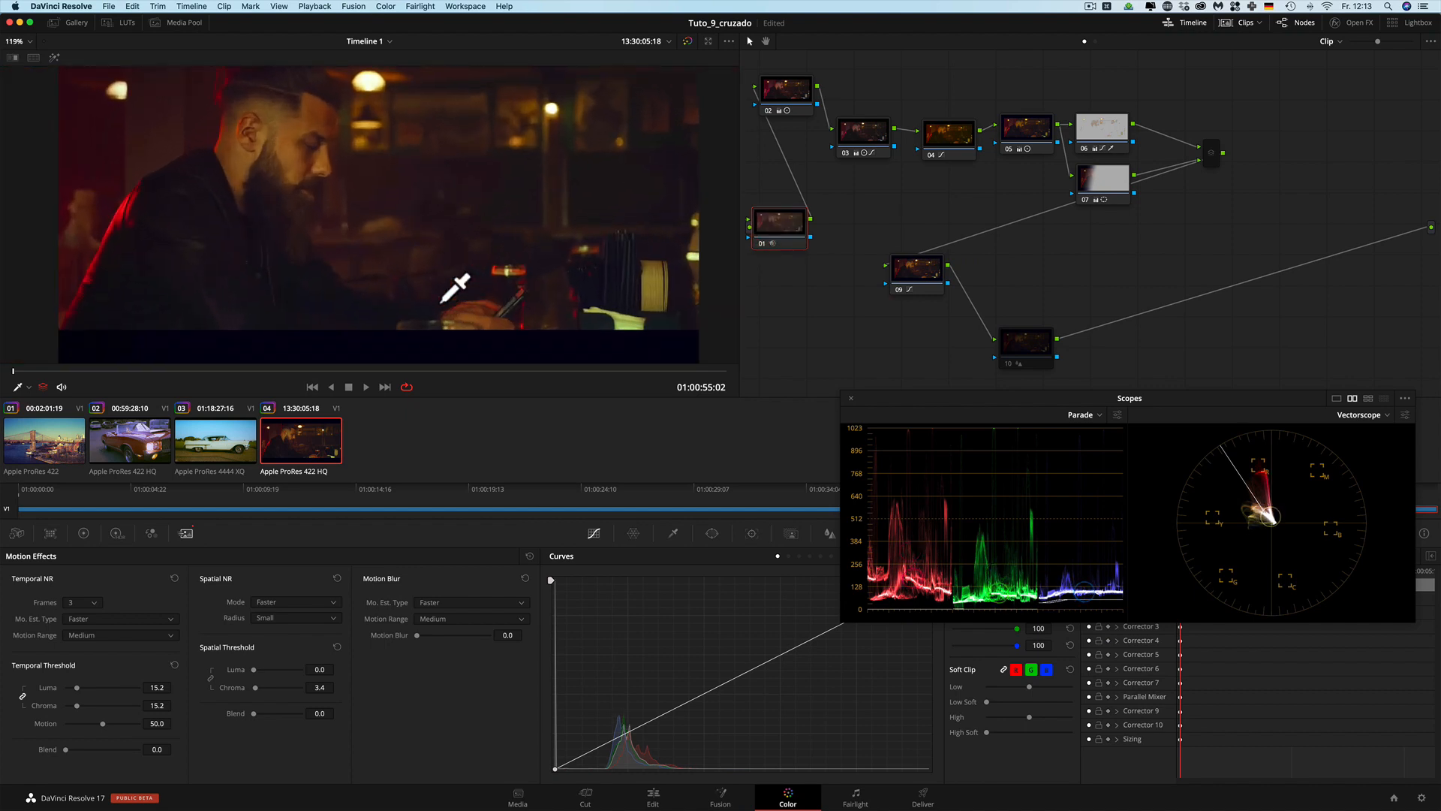
Step: Enable node 10 and set its blur radius to 0.47 for the red, green and blue channels
left_click(1021, 349)
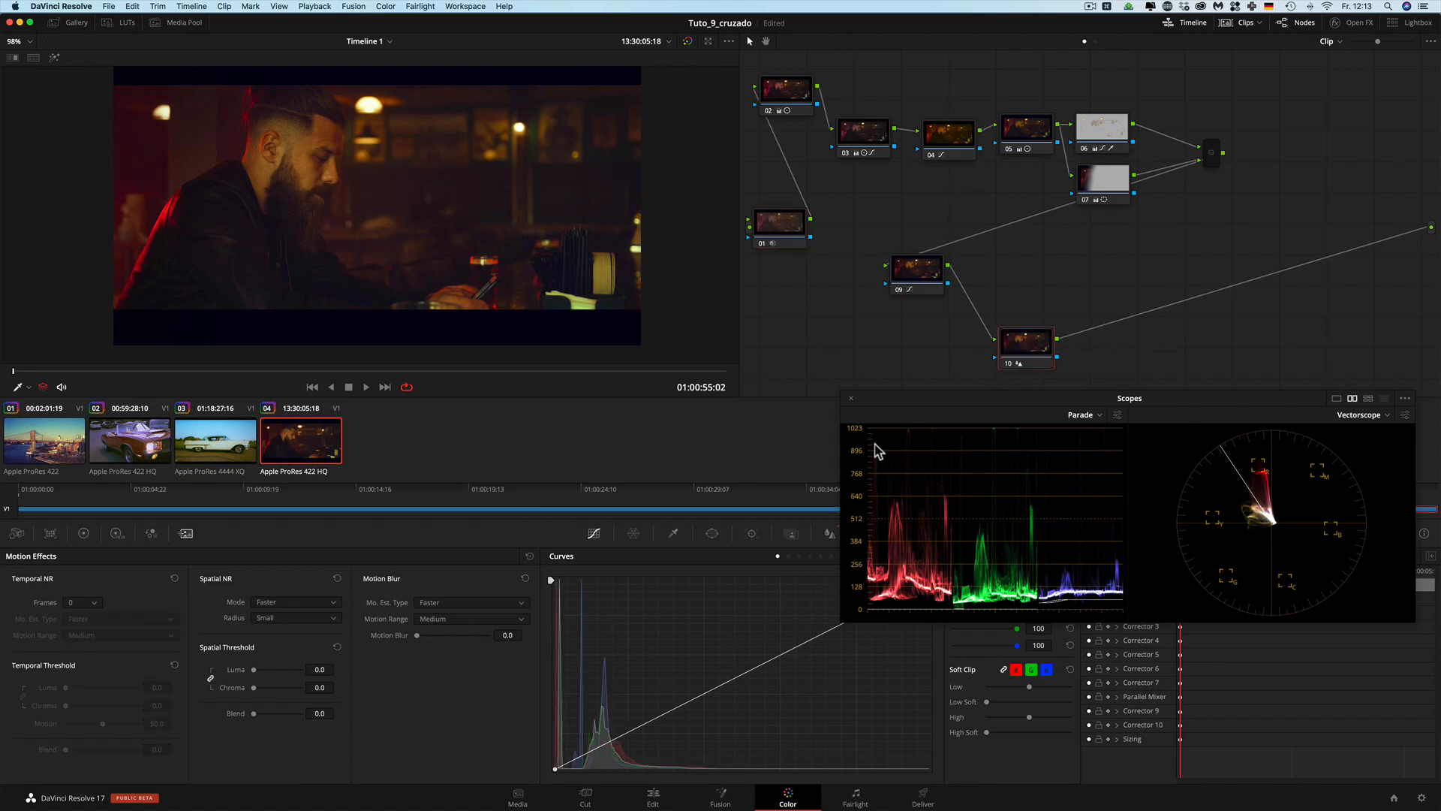
left_click_drag(926, 404, 951, 338)
left_click(830, 533)
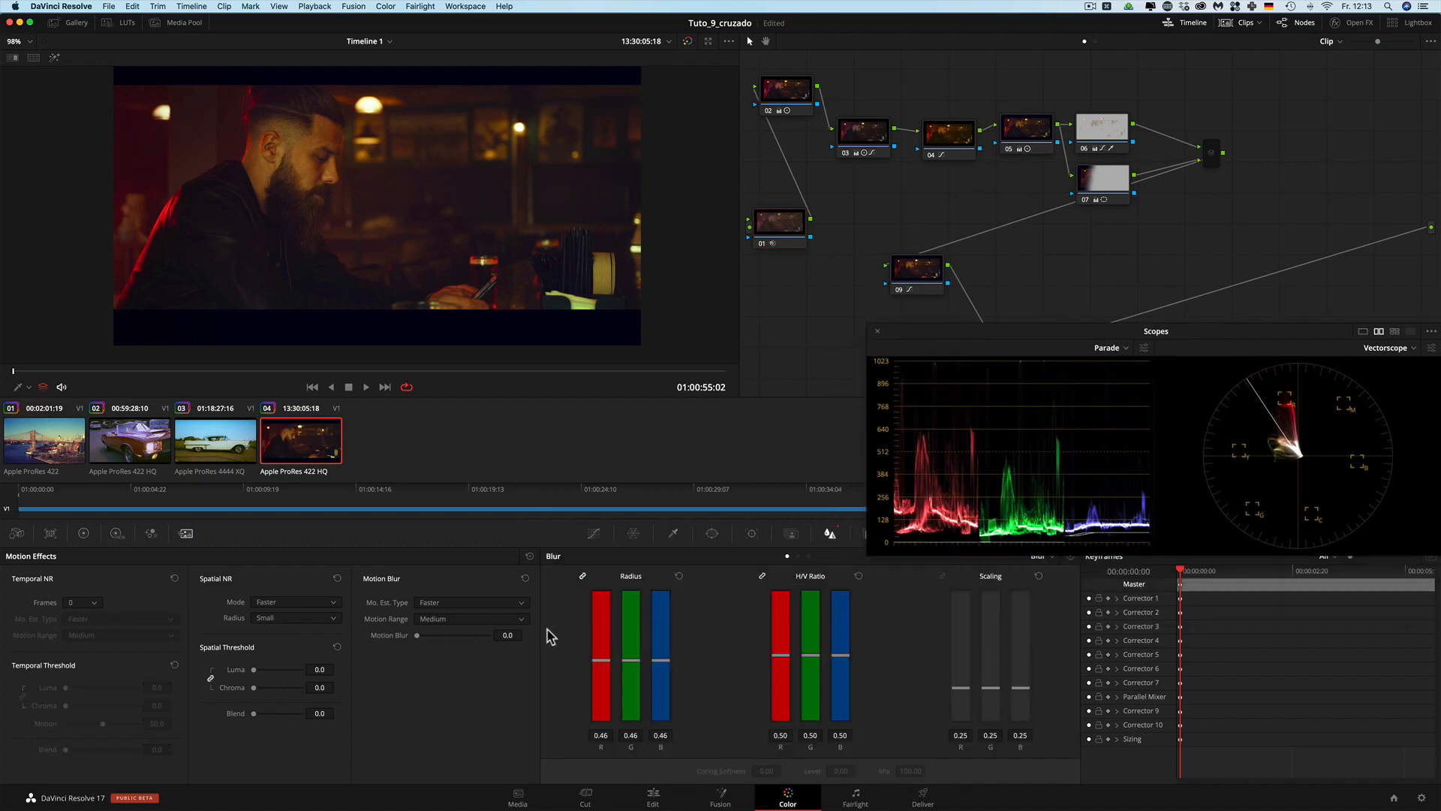
left_click_drag(599, 661, 599, 659)
left_click_drag(986, 336, 972, 422)
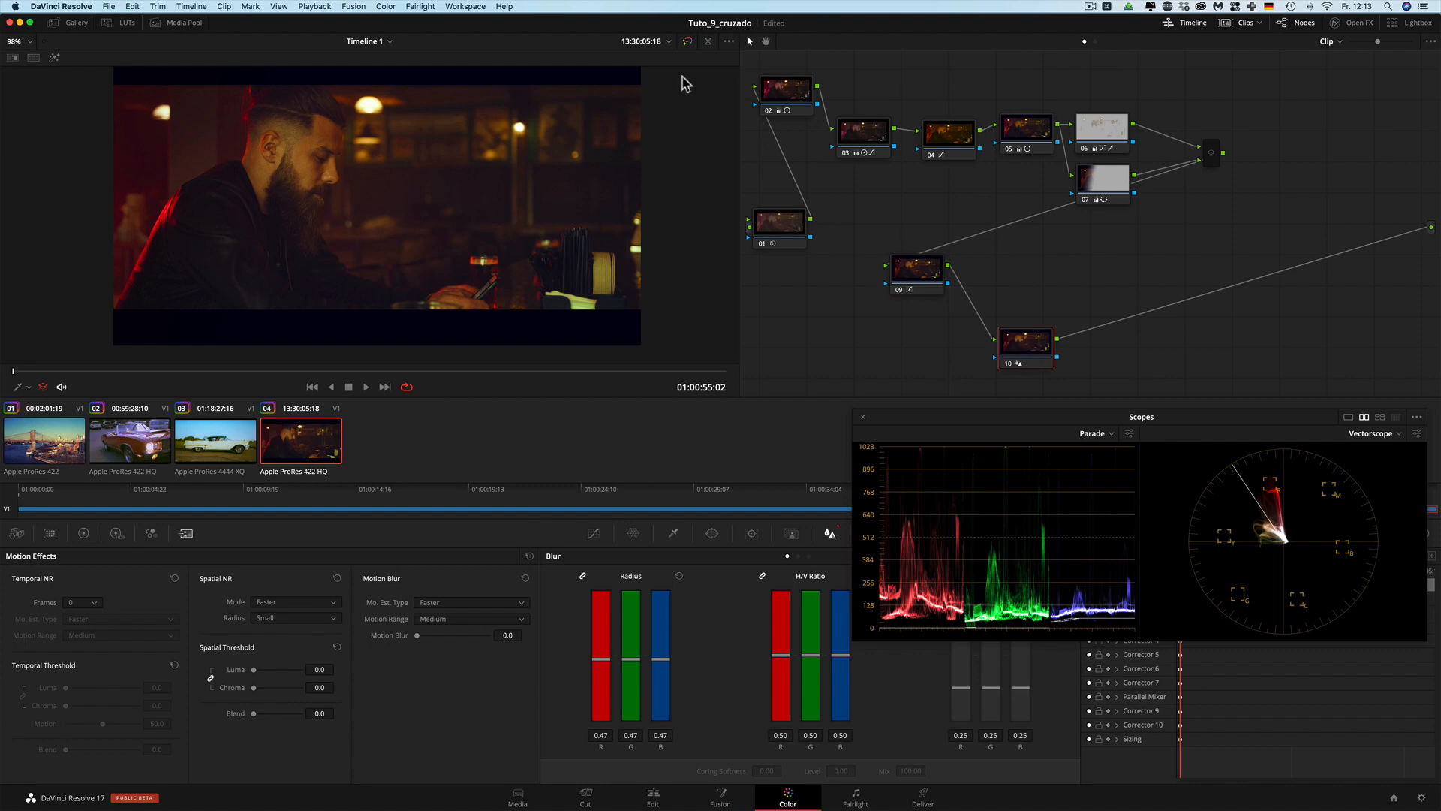
Step: Add a serial node after node 10, place it below node 01 and apply the Film Grain effect to it
left_click(380, 8)
mouse_move(406, 20)
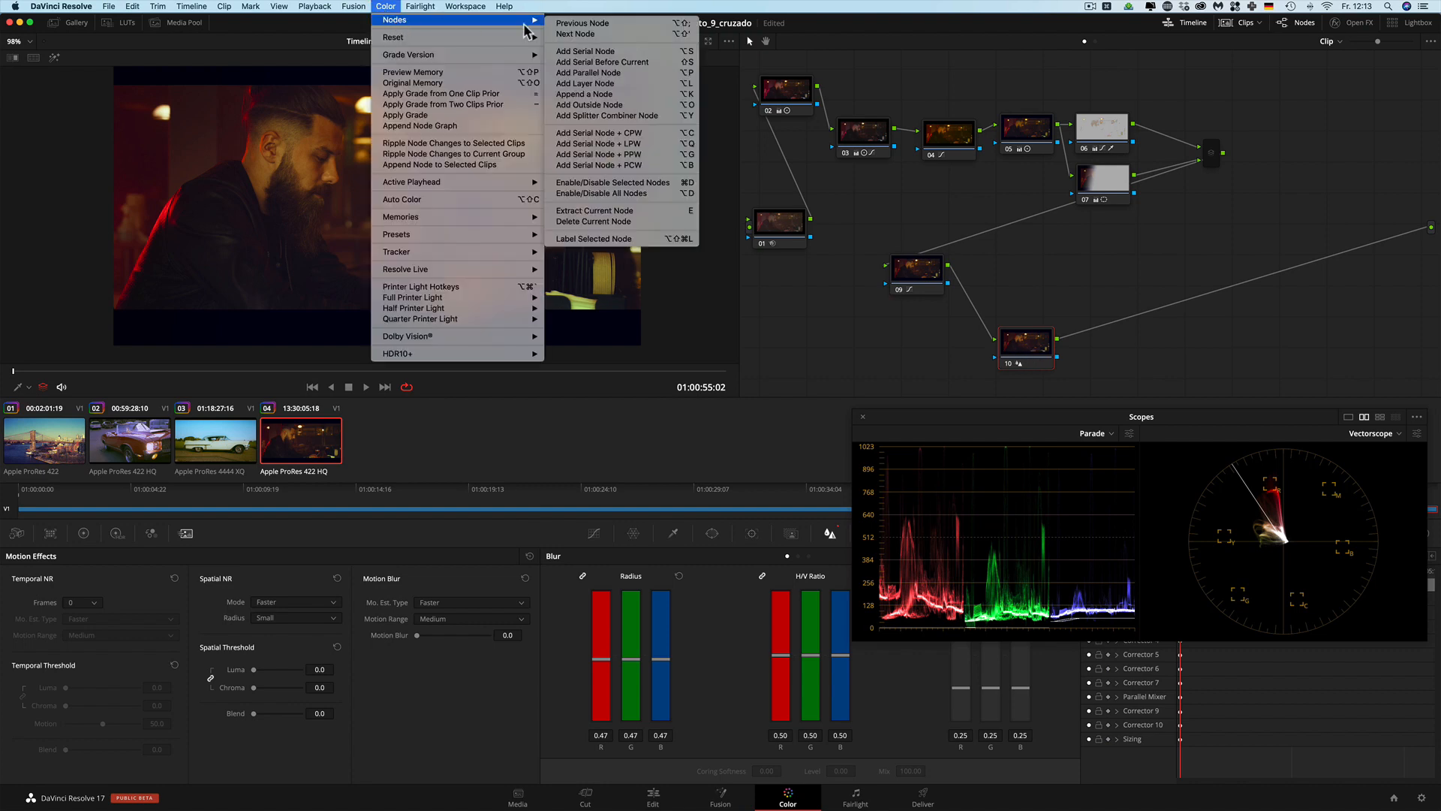
left_click(593, 51)
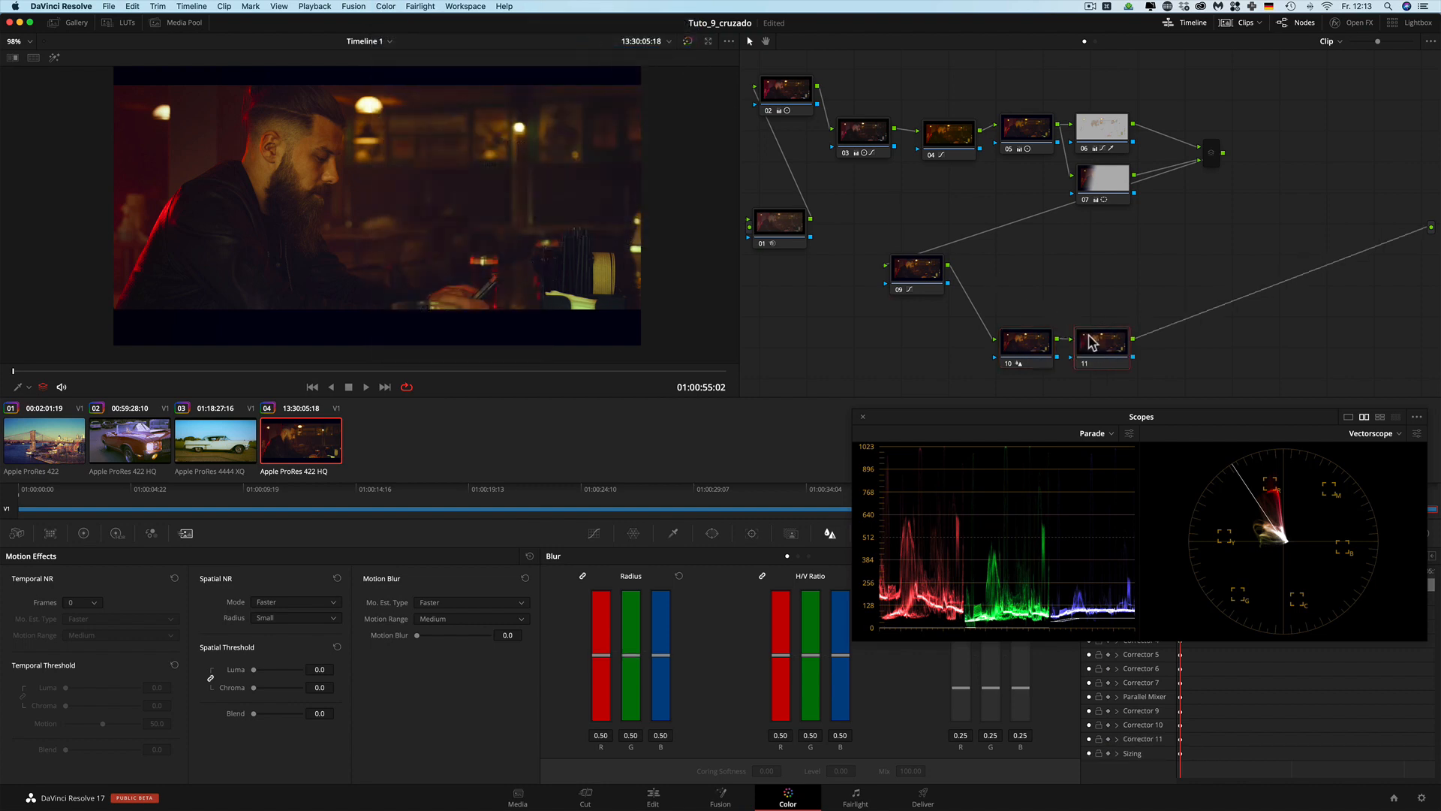
left_click_drag(1101, 343, 825, 341)
left_click(1335, 29)
left_click_drag(1246, 111, 821, 363)
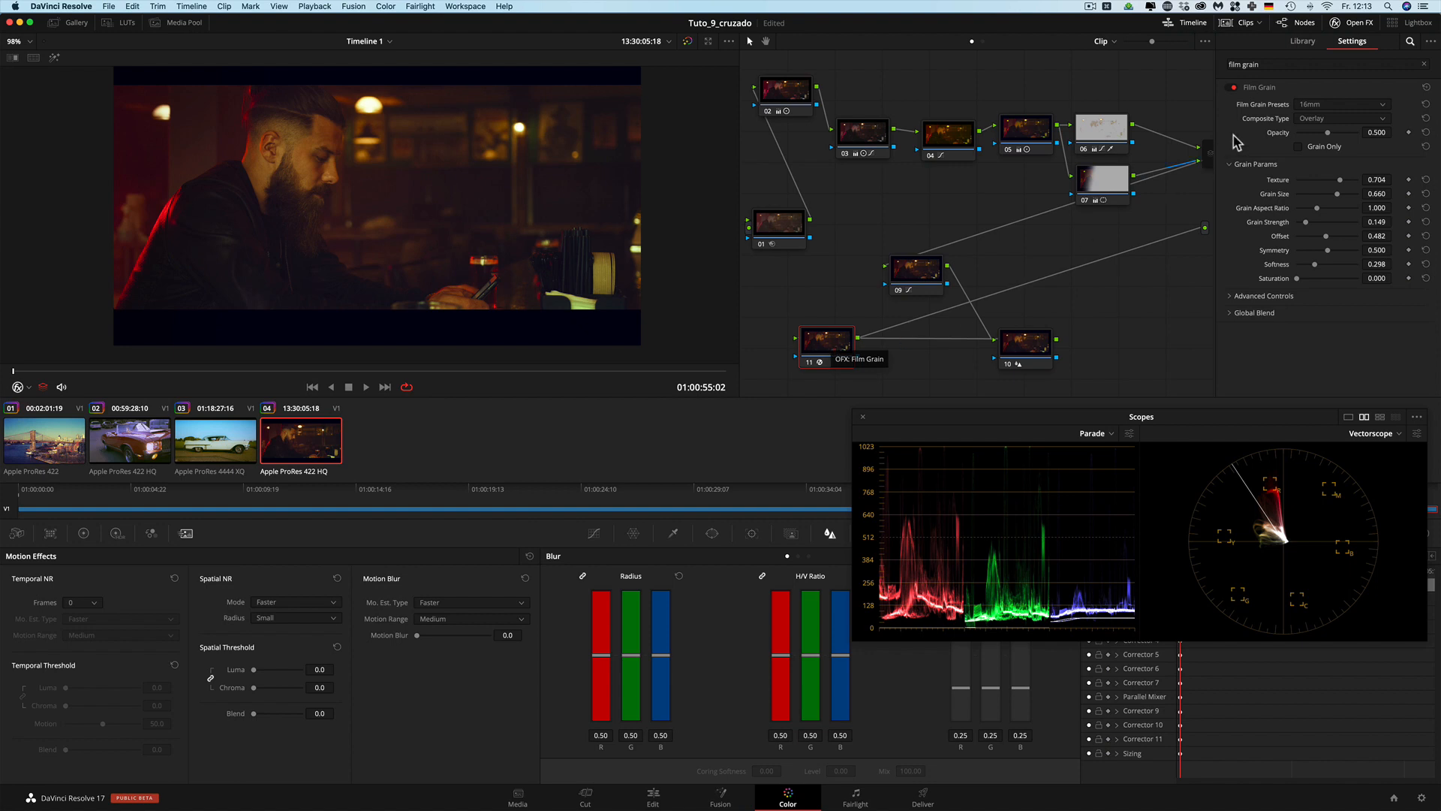
Step: Use the 35mm 400T film grain preset, preview the grain alone and reduce the grain texture
left_click(1342, 106)
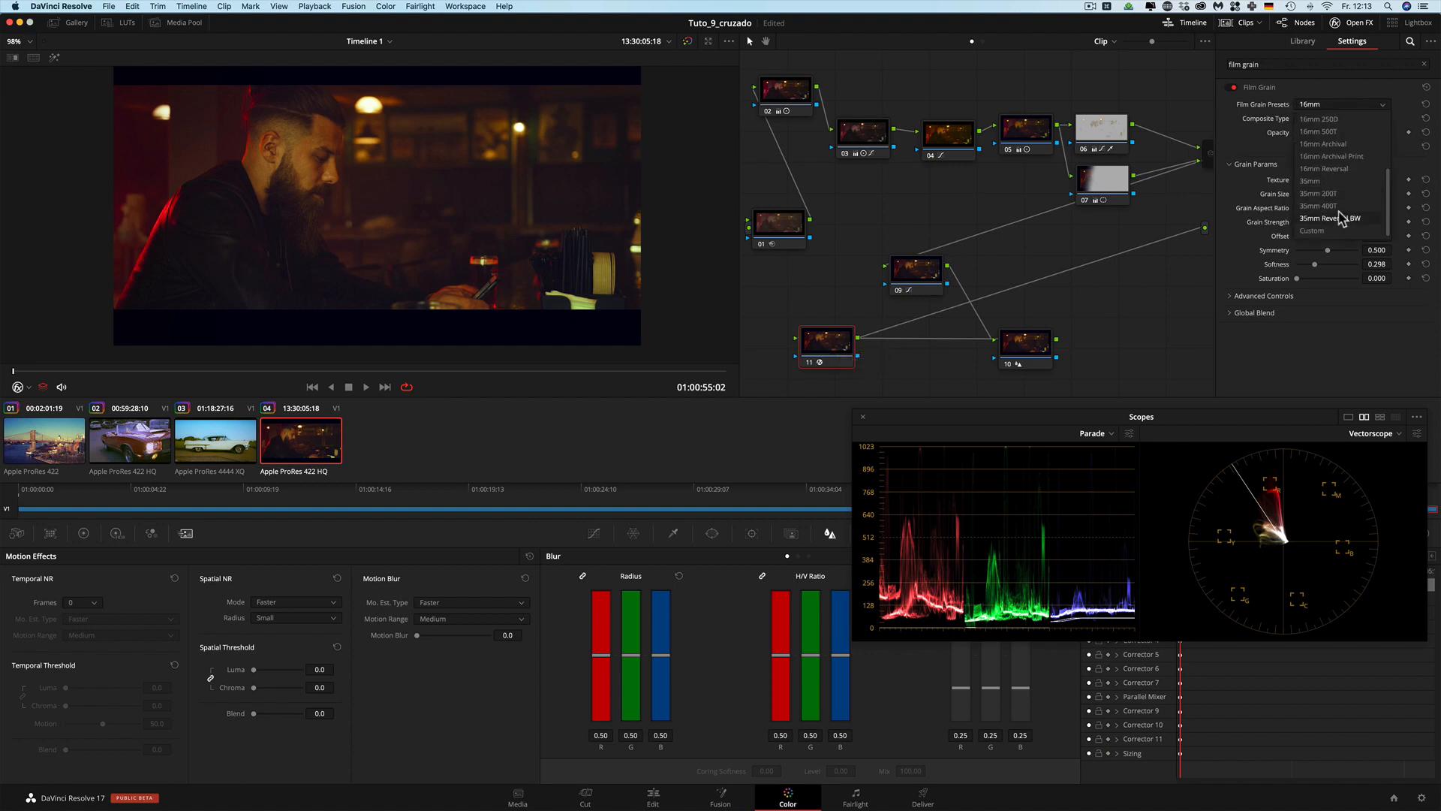
left_click(1340, 230)
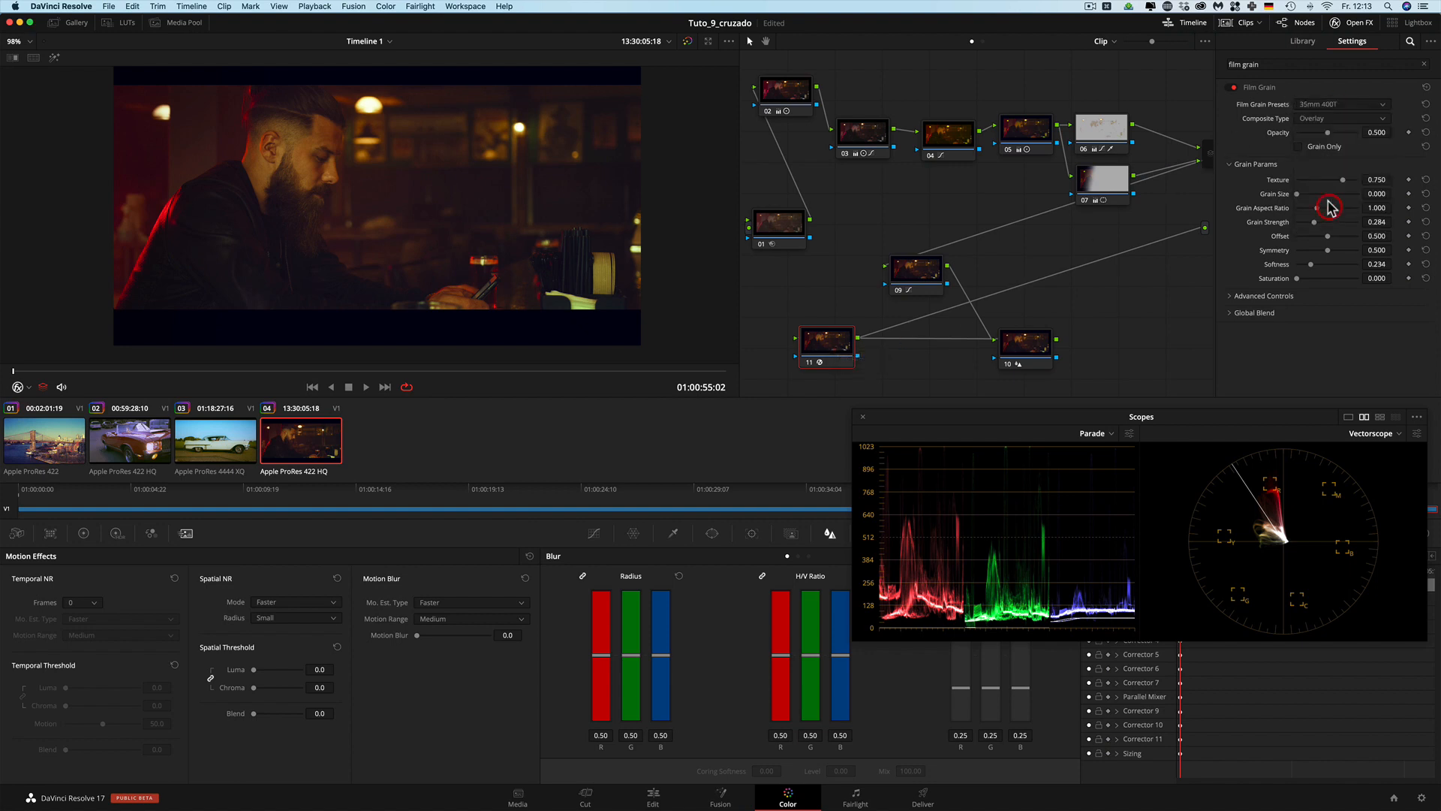
left_click(1301, 147)
left_click(1300, 147)
left_click_drag(1343, 180, 1330, 183)
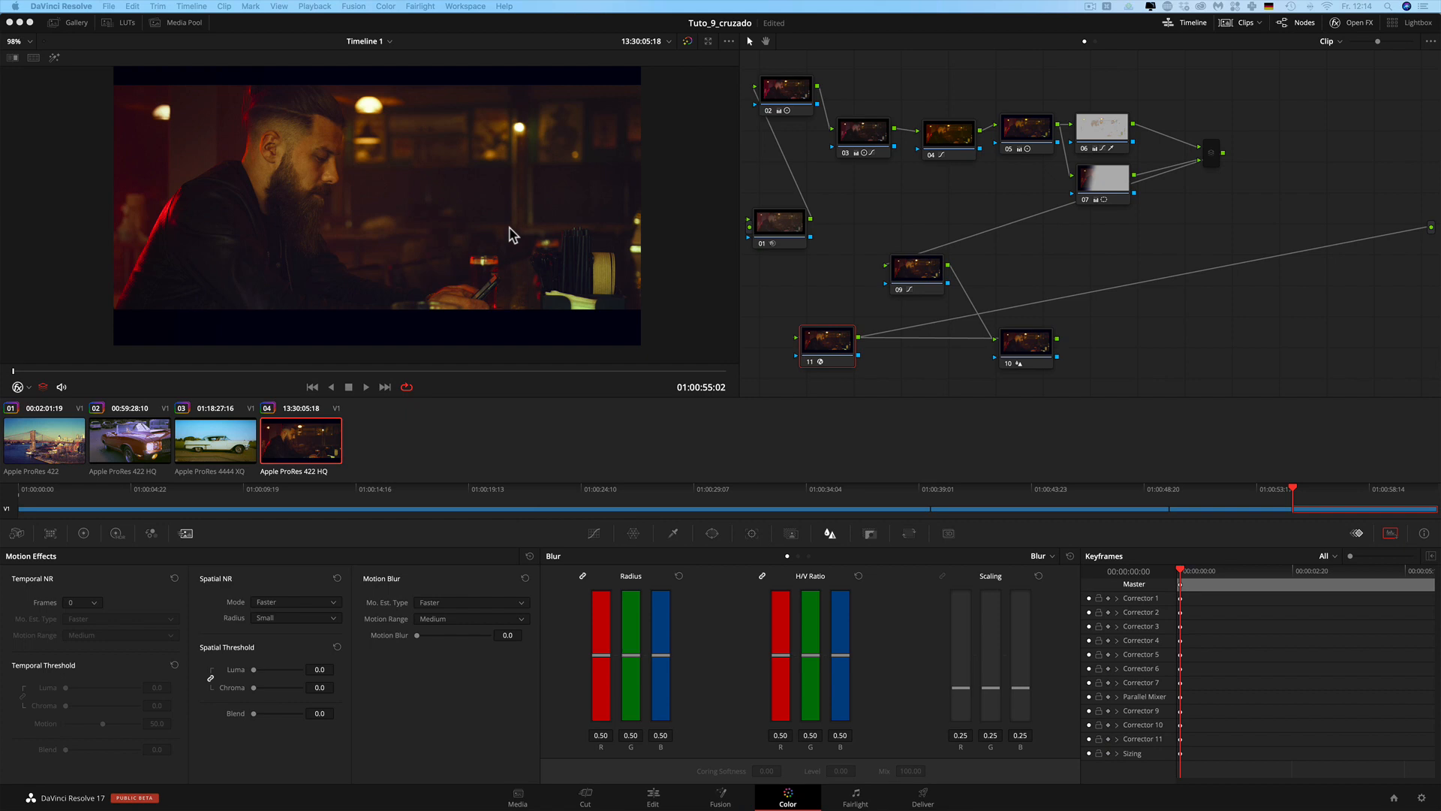
Step: Display the custom curves of node 04 and examine its channel curves with the whole bar frame in view
left_click(594, 534)
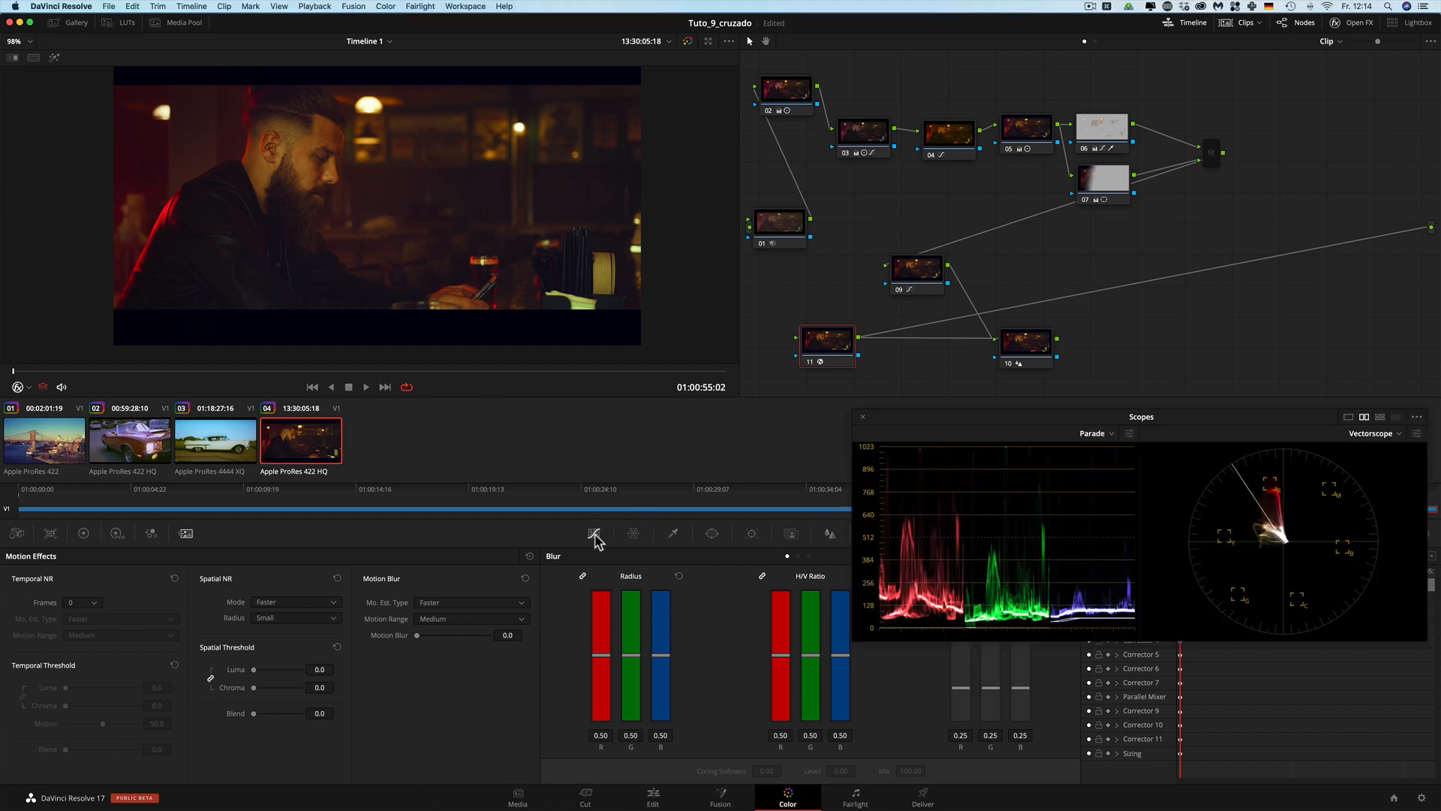
left_click(593, 534)
left_click(944, 131)
left_click_drag(977, 417, 985, 290)
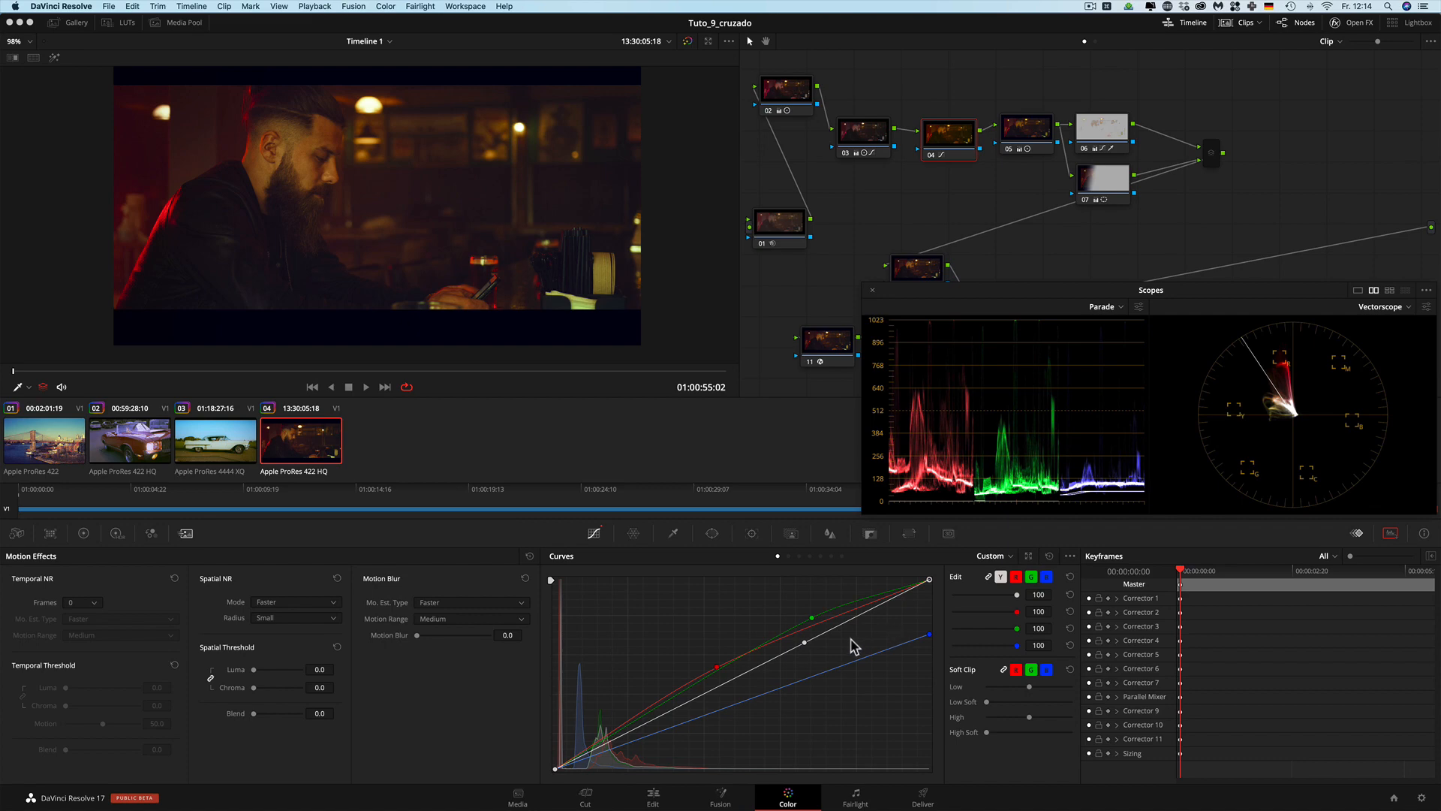
left_click(713, 668)
mouse_move(536, 807)
scroll(460, 266, "down", 2)
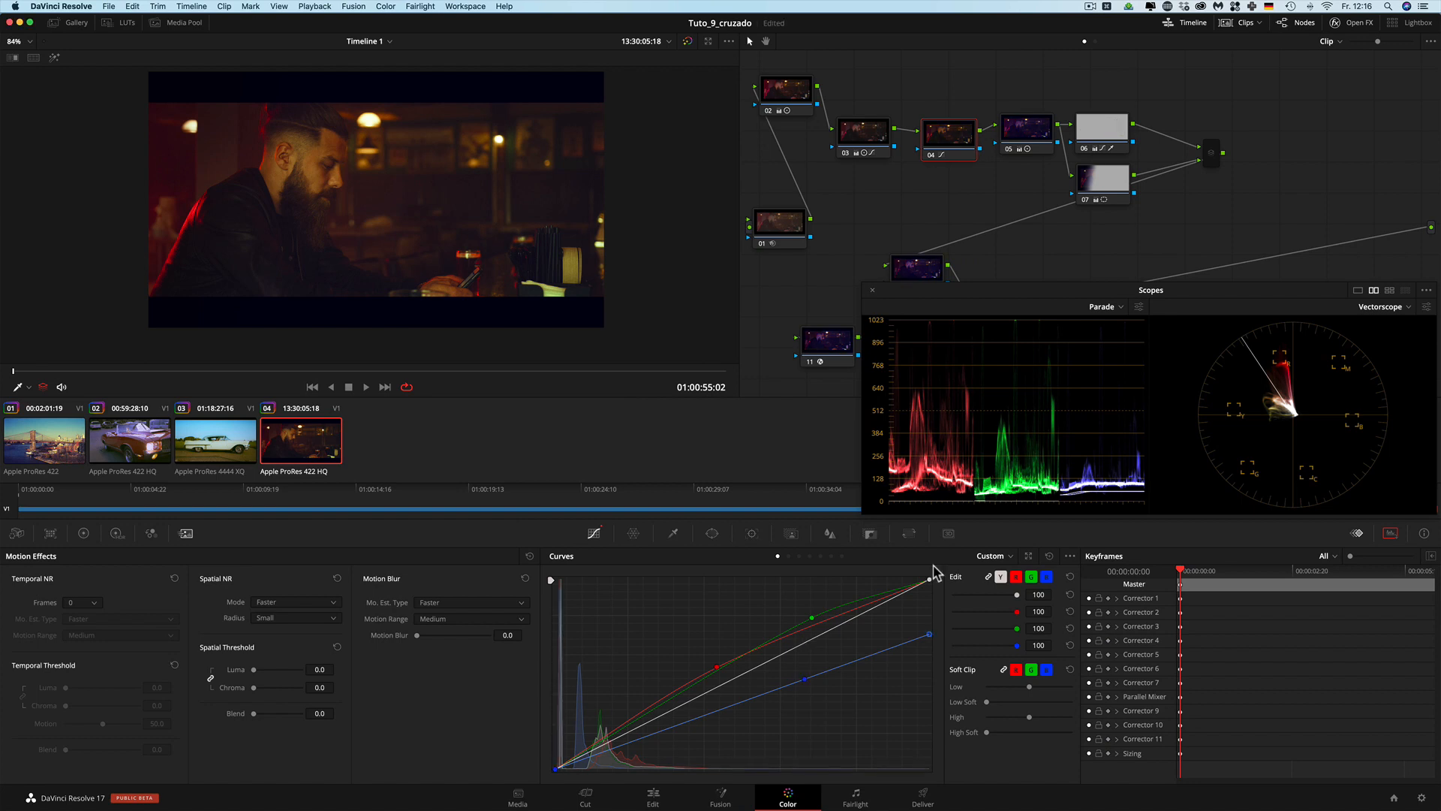
Step: Isolate node 04's blue curve, switch off editable splines, and try its highlight end at maximum before lowering it
left_click(1046, 577)
left_click(1071, 557)
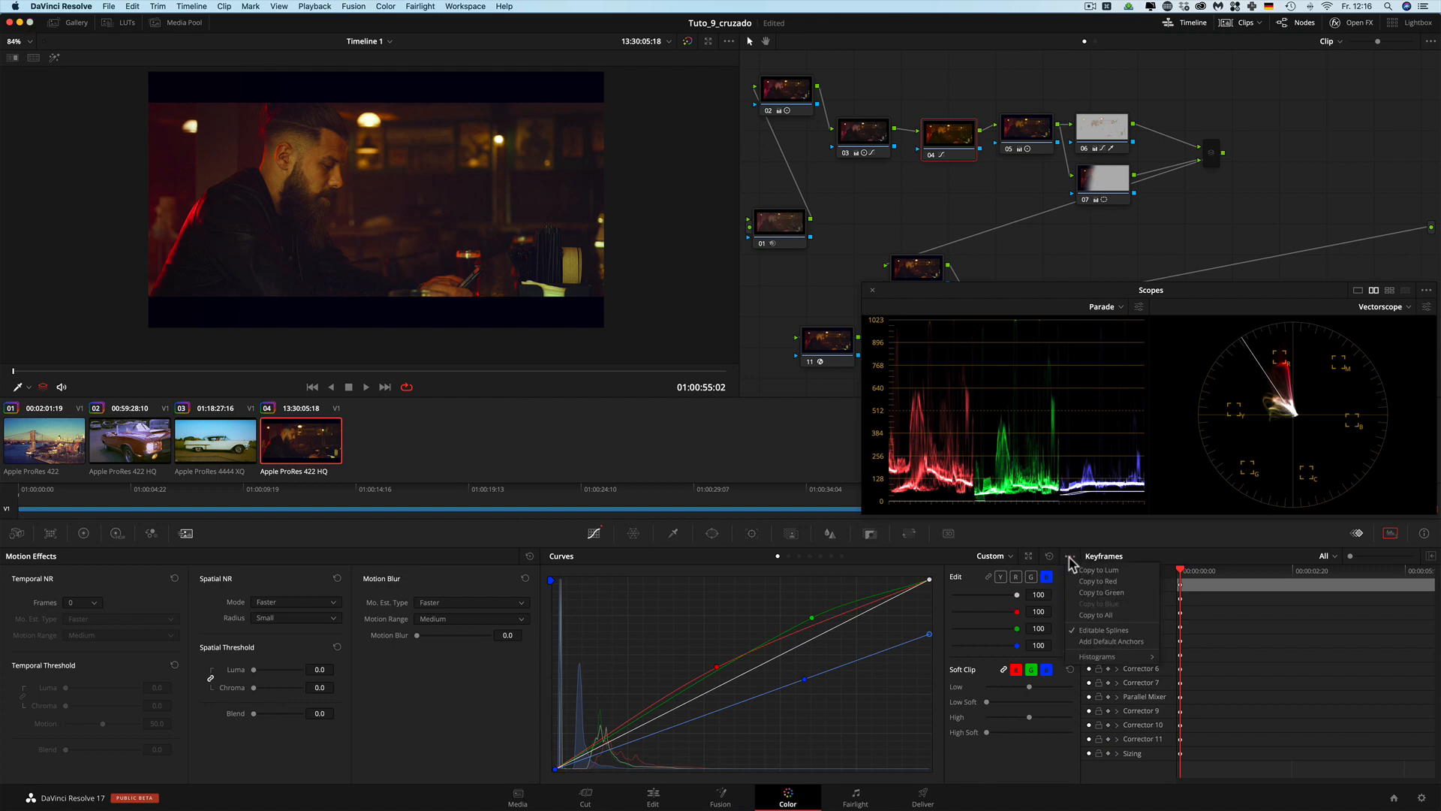
left_click(1085, 633)
left_click_drag(929, 634, 932, 575)
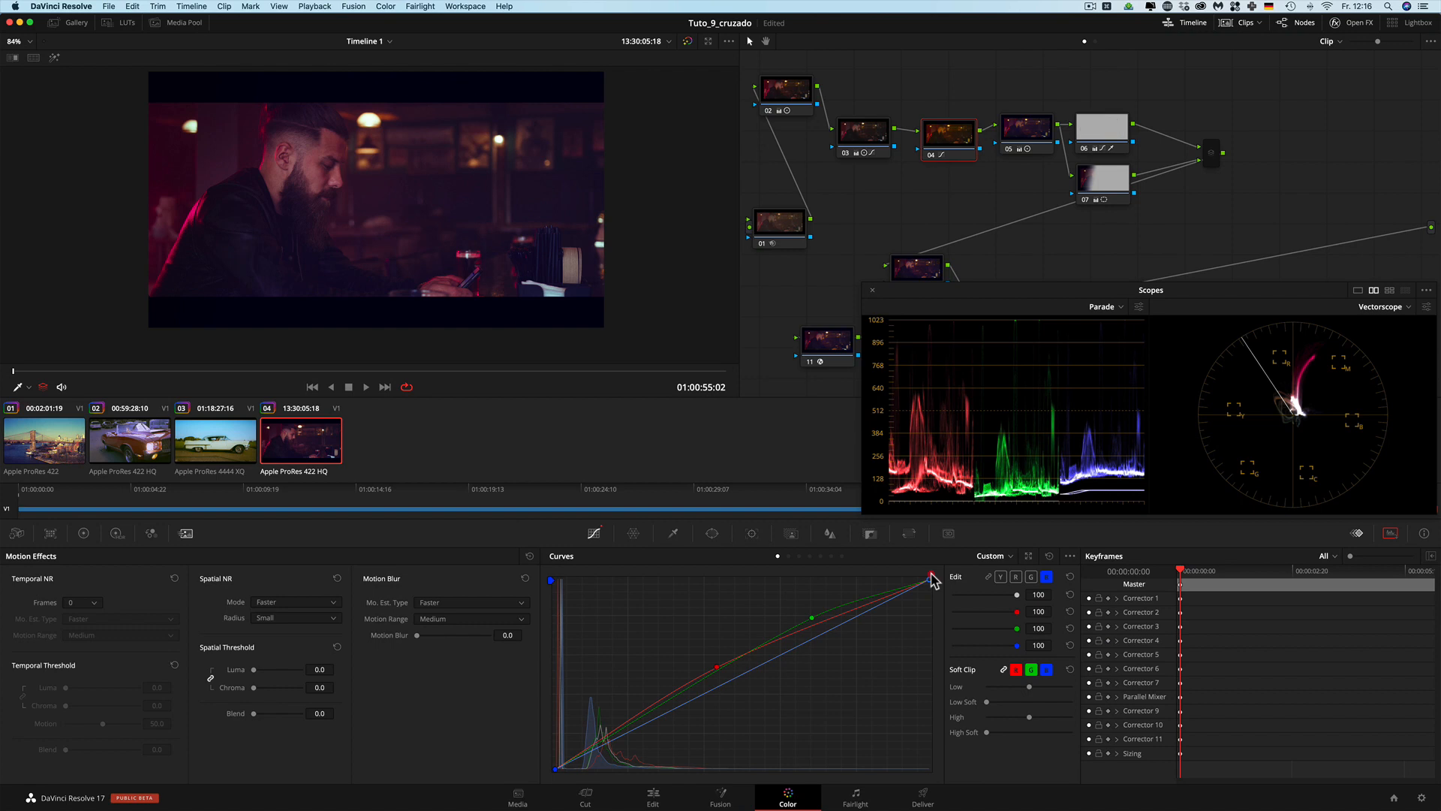
left_click_drag(936, 589, 941, 650)
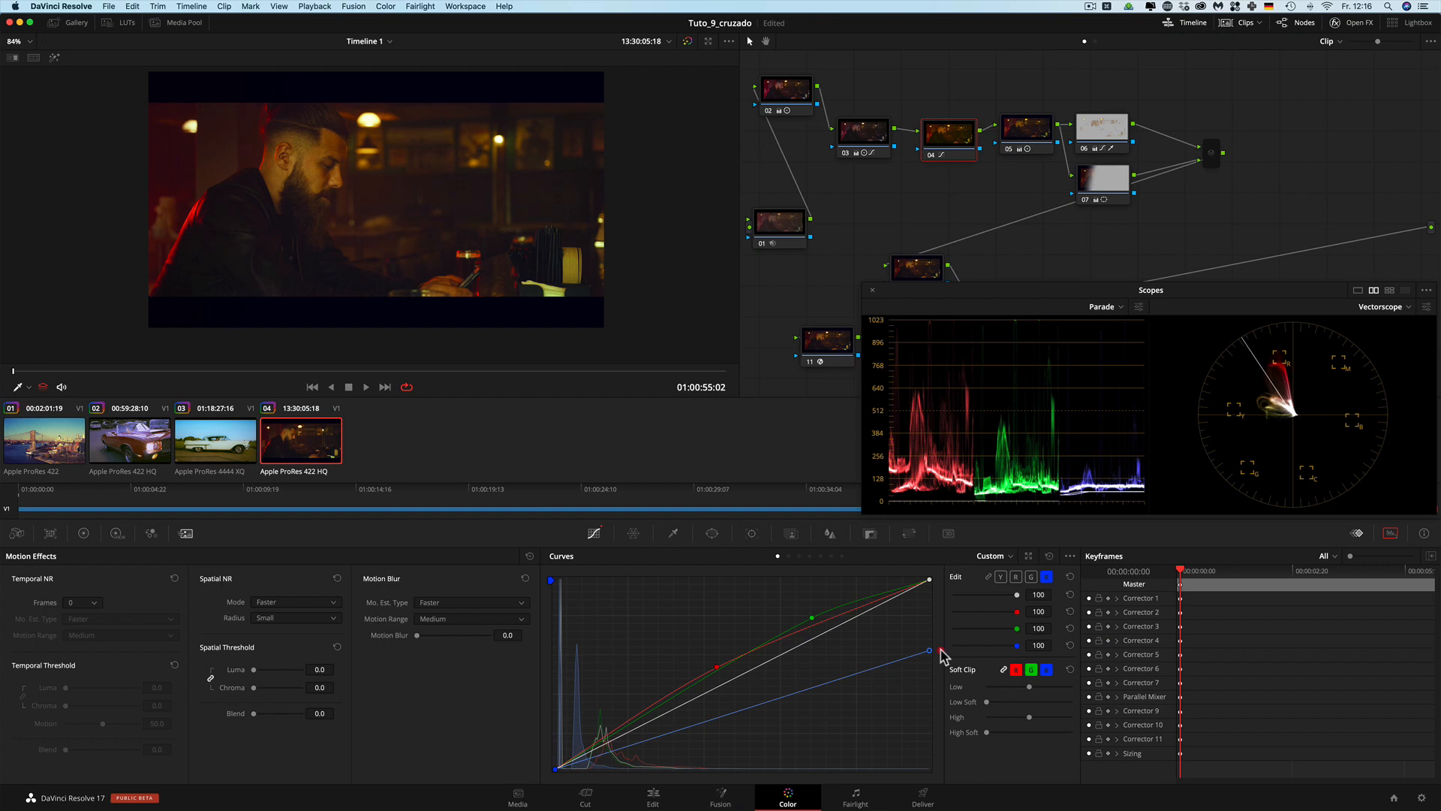